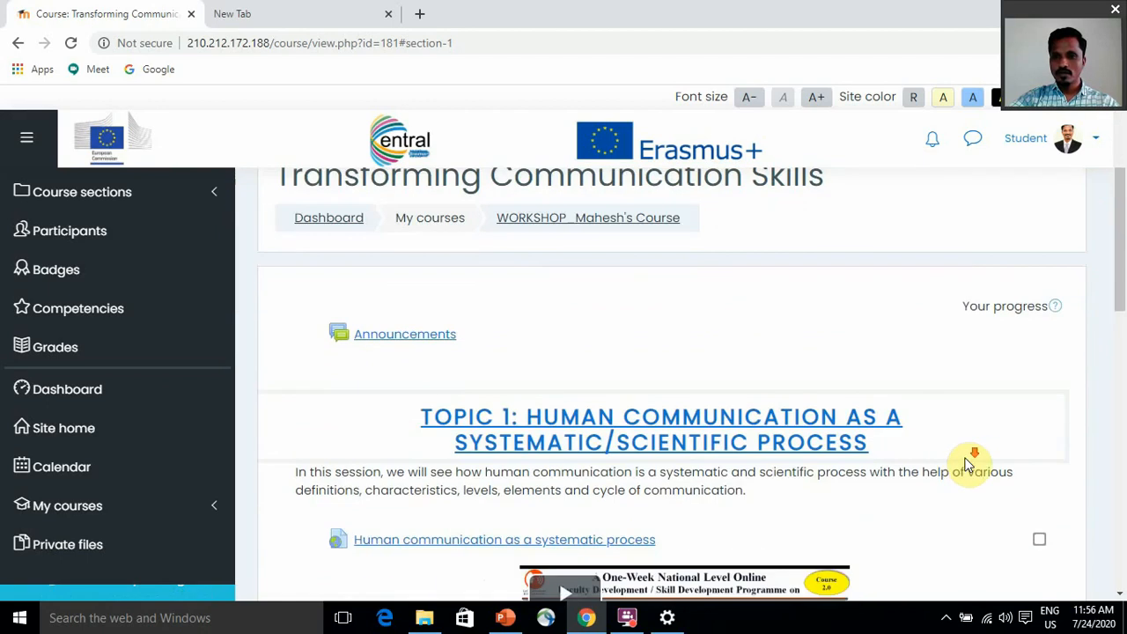
Return from the student view to the normal teacher role in the Transforming Communication Skills course
scroll(989, 455, up, 5)
scroll(997, 447, up, 2)
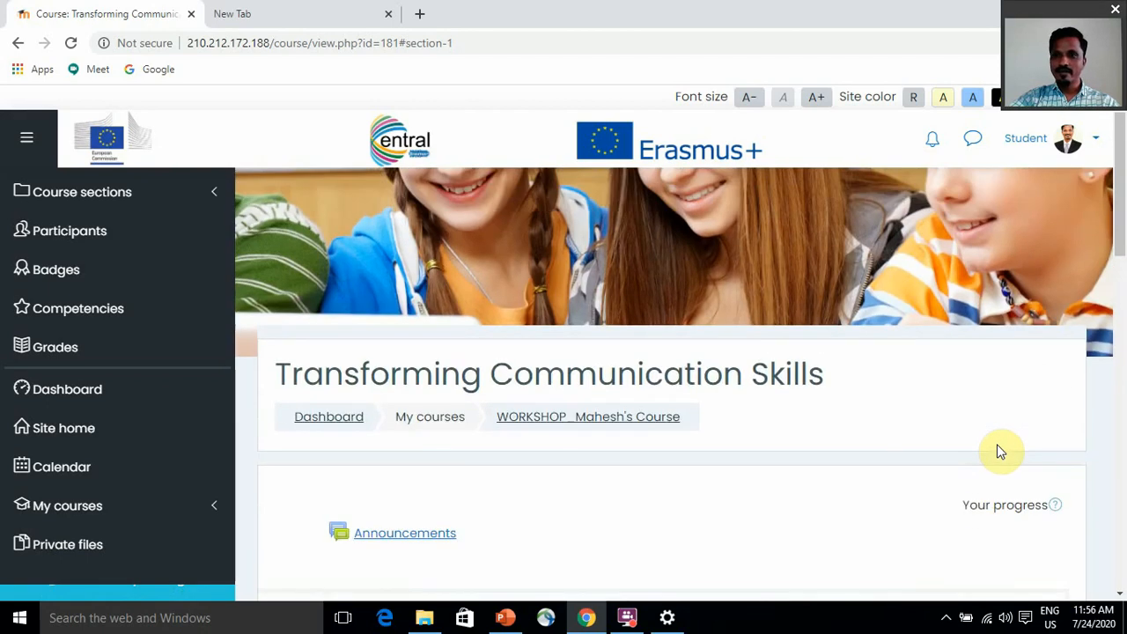
click(1068, 138)
scroll(982, 374, down, 1)
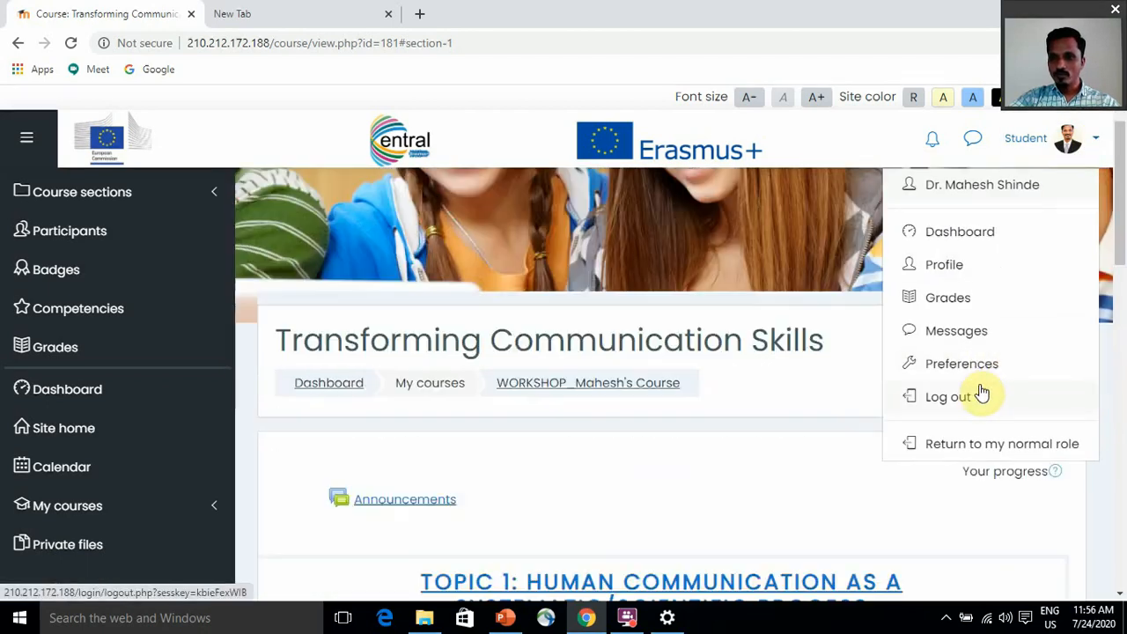
click(968, 444)
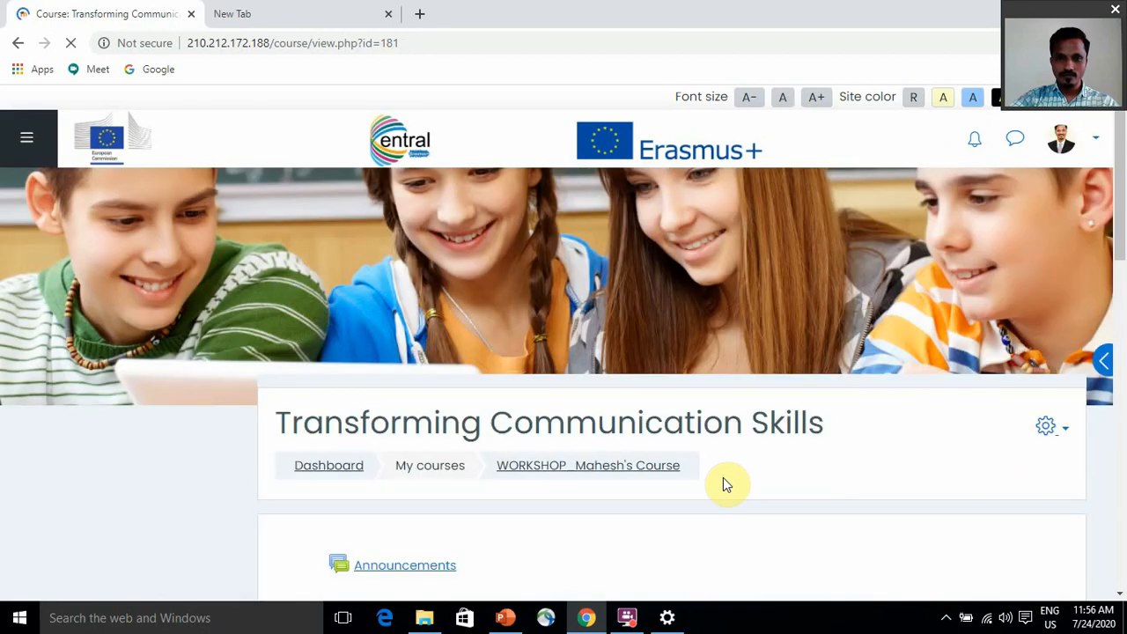
Turn editing on for the Transforming Communication Skills course
scroll(825, 465, down, 5)
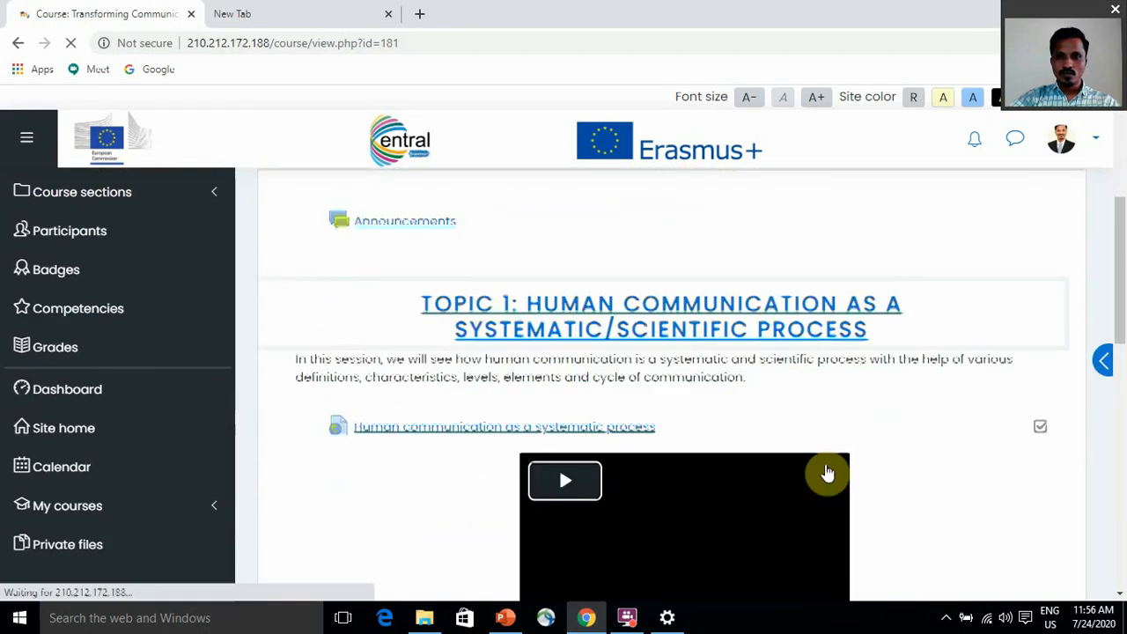
scroll(939, 378, up, 3)
click(1049, 262)
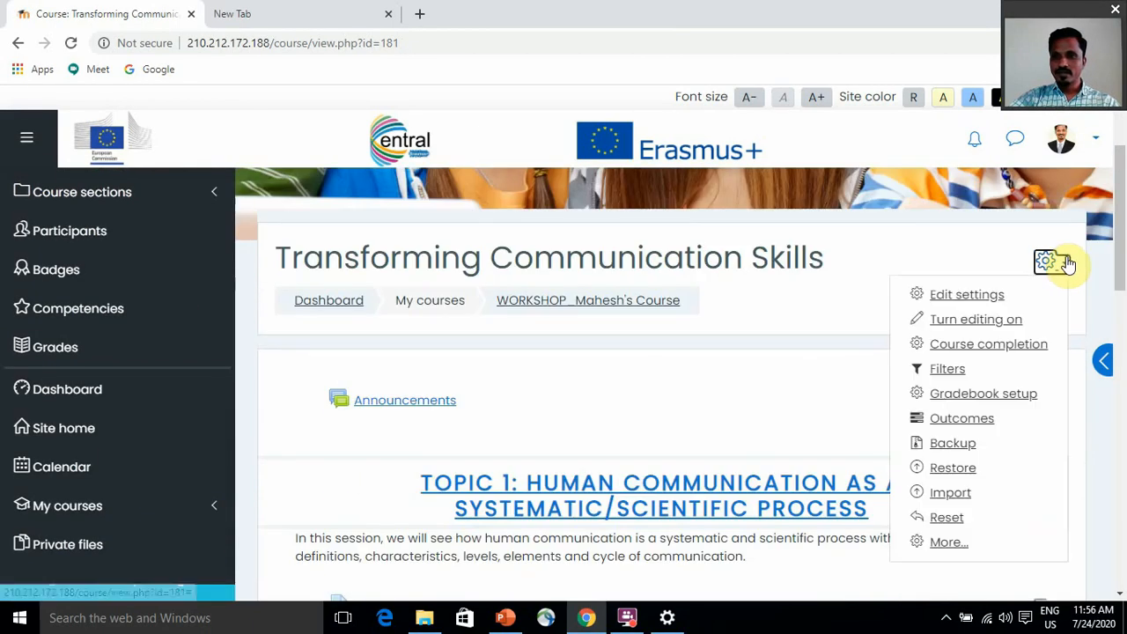
click(971, 321)
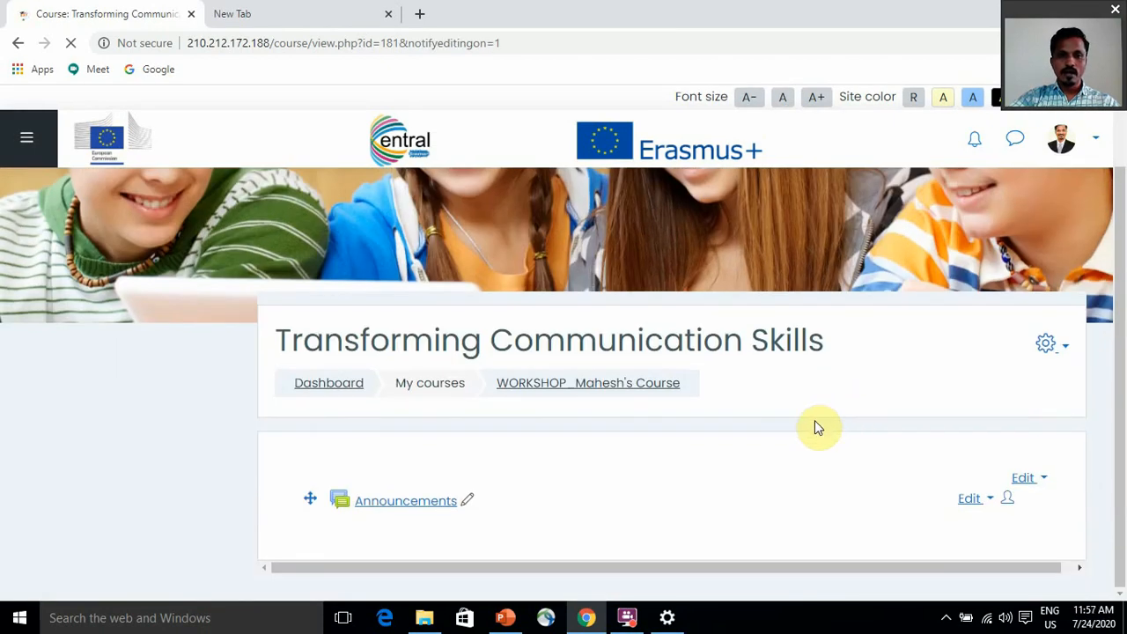
Add a Glossary activity to Topic 1, below the Levels of Communication workshop
scroll(801, 427, down, 5)
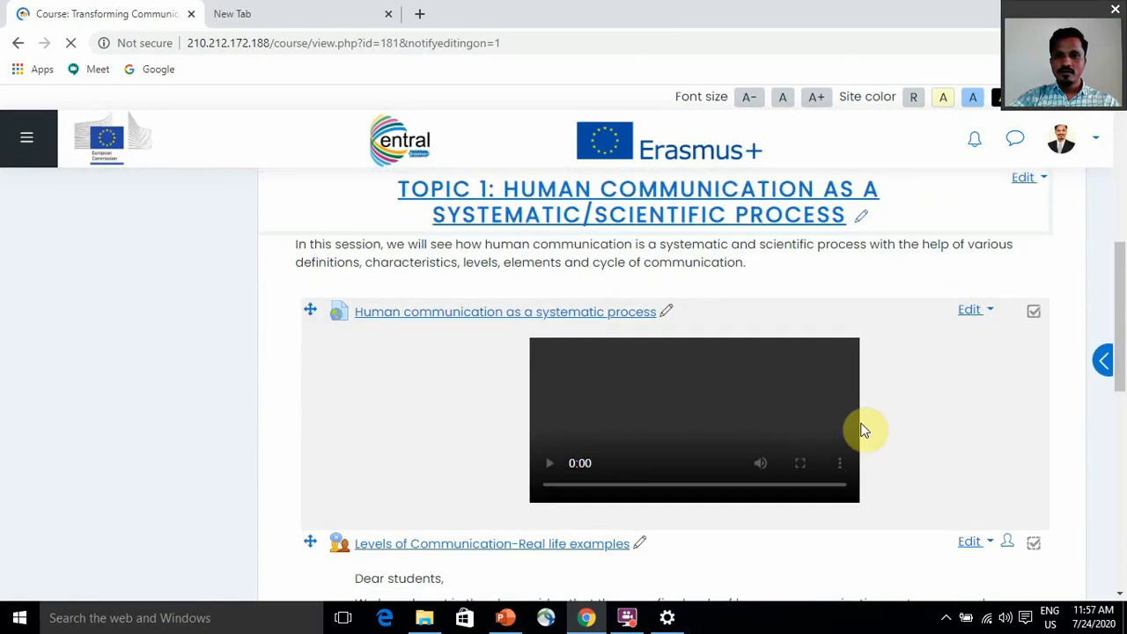
scroll(976, 476, down, 3)
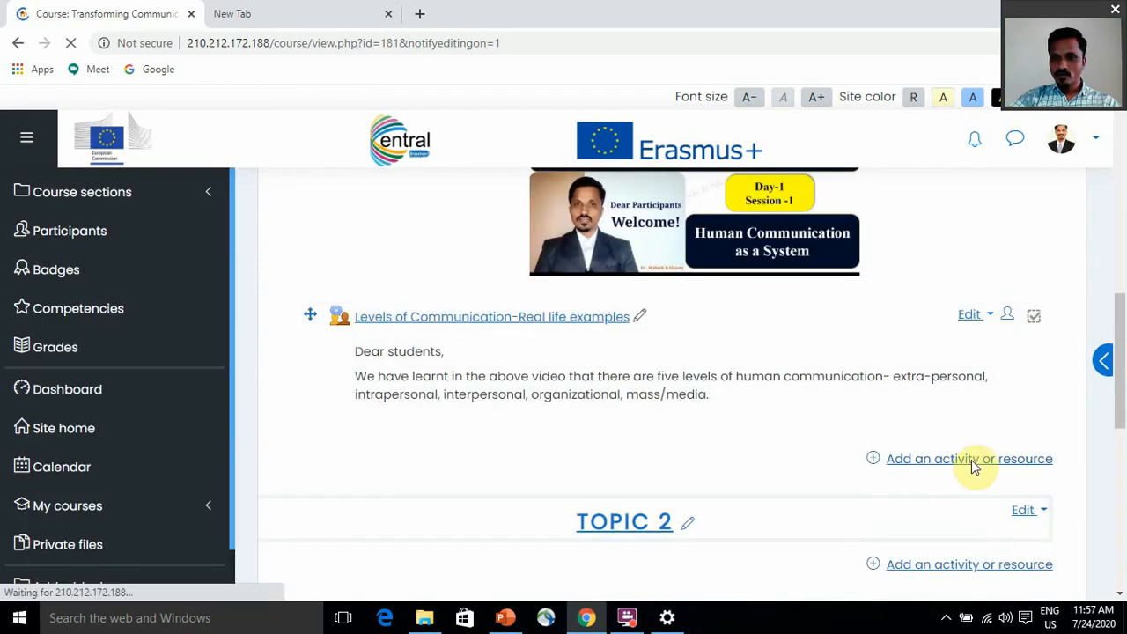
click(972, 460)
scroll(465, 339, down, 5)
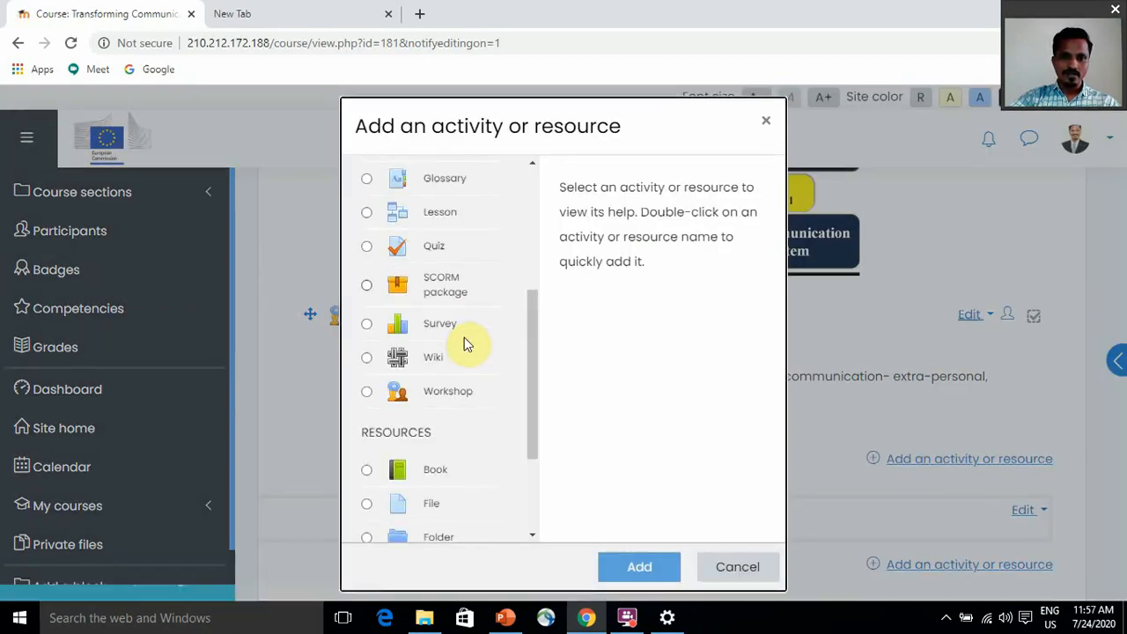
scroll(461, 352, up, 1)
scroll(461, 352, down, 1)
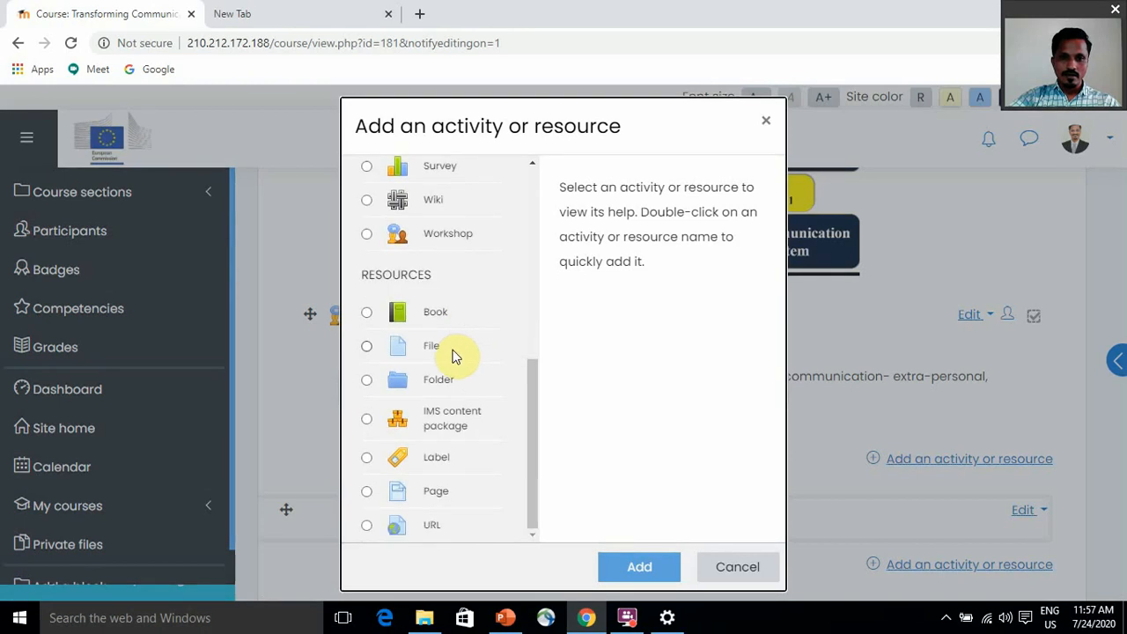
scroll(454, 355, up, 4)
scroll(453, 355, up, 1)
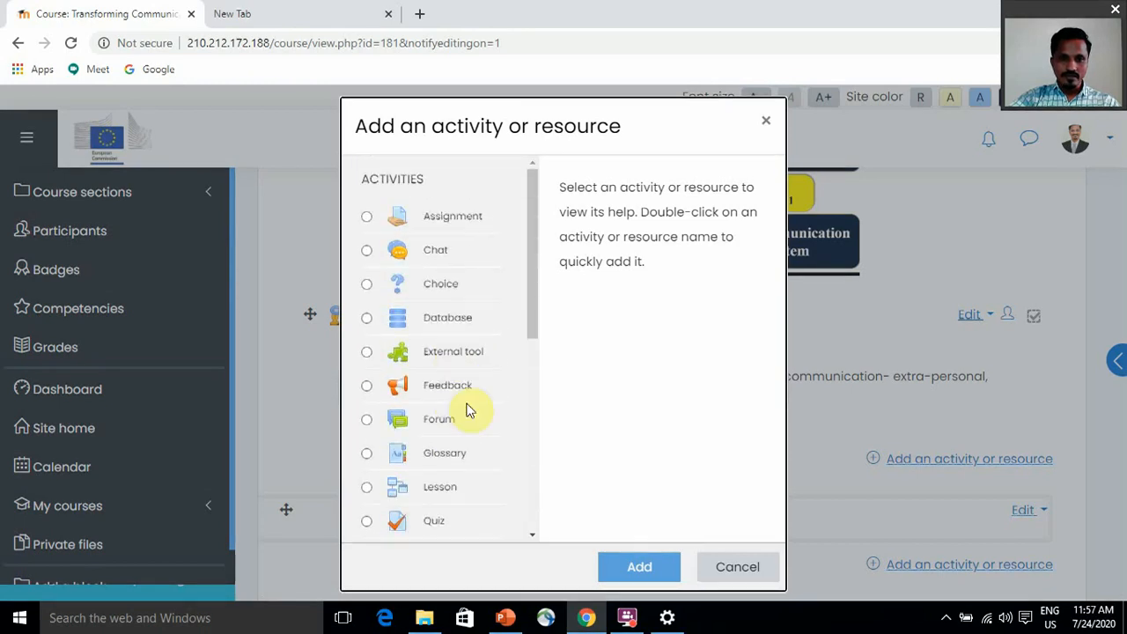
click(367, 453)
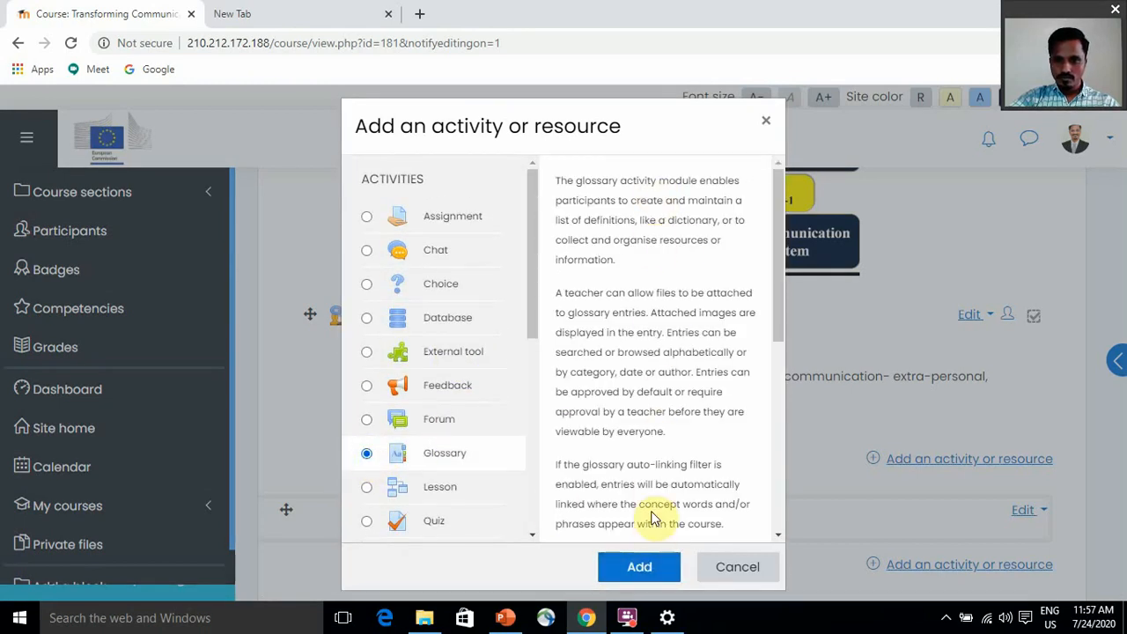
click(647, 568)
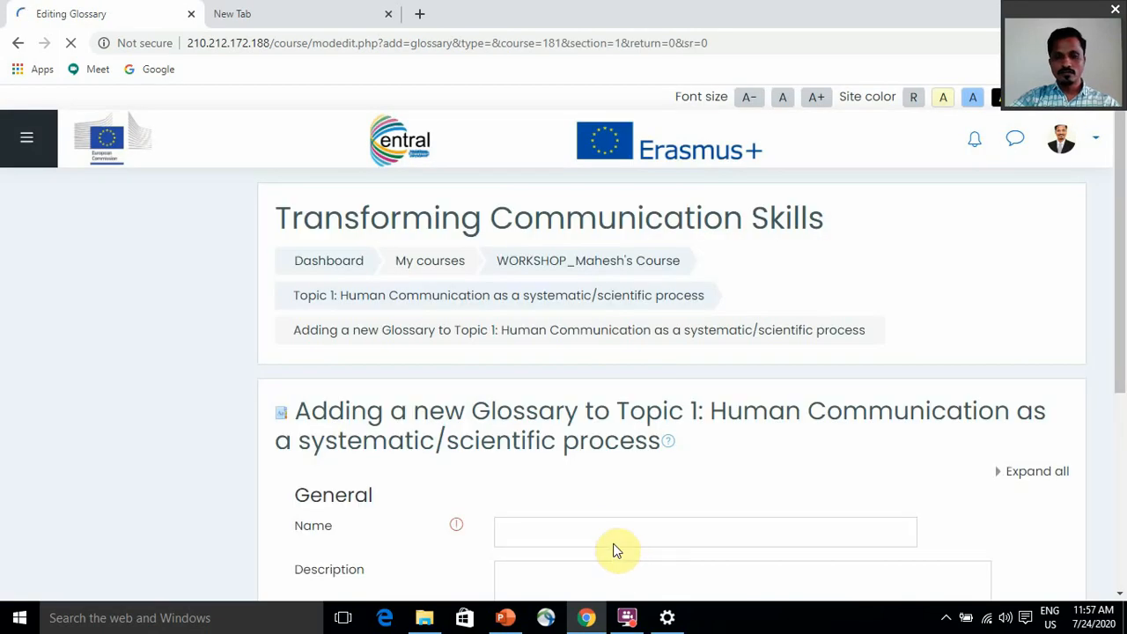
Name the new glossary "Unit 1_Glossary"
click(606, 533)
scroll(621, 485, down, 2)
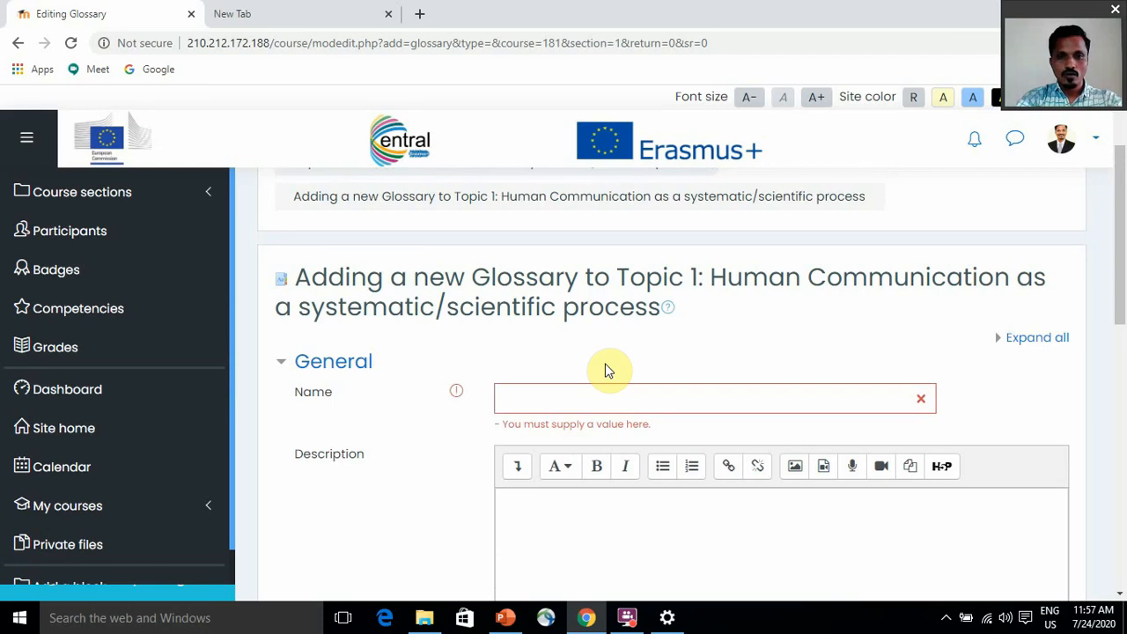
click(609, 396)
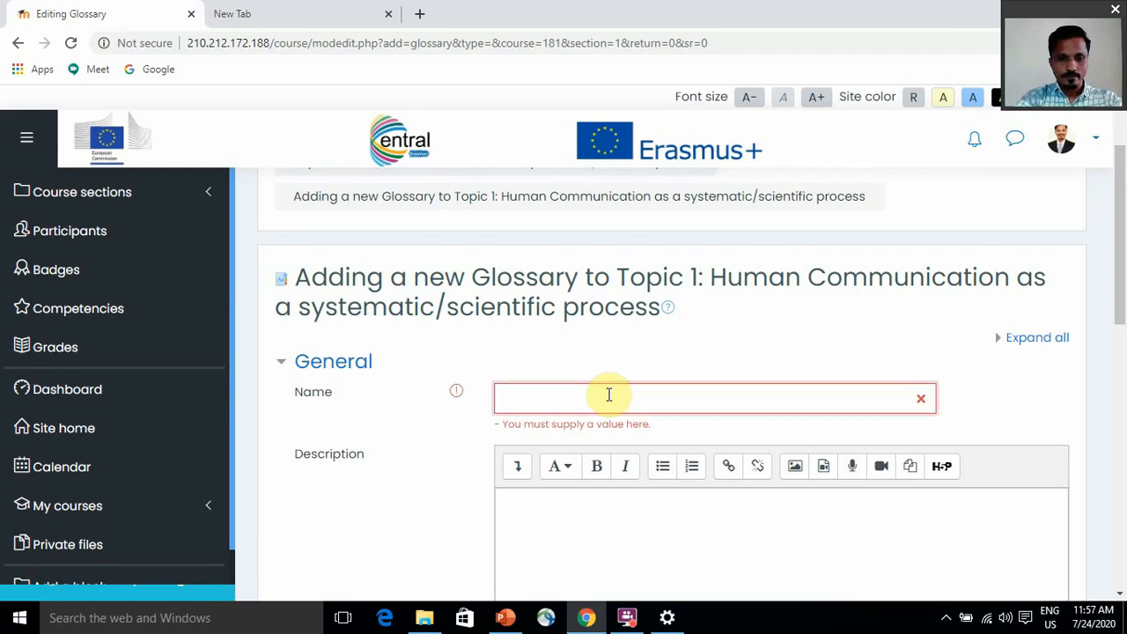
text(Glossary)
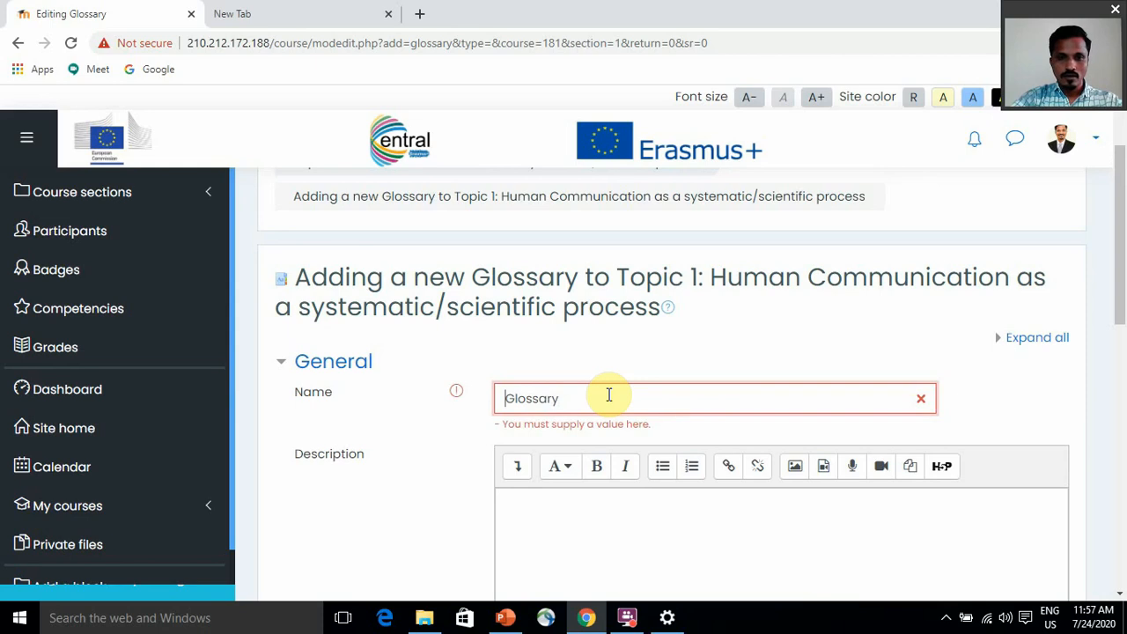
text(Top)
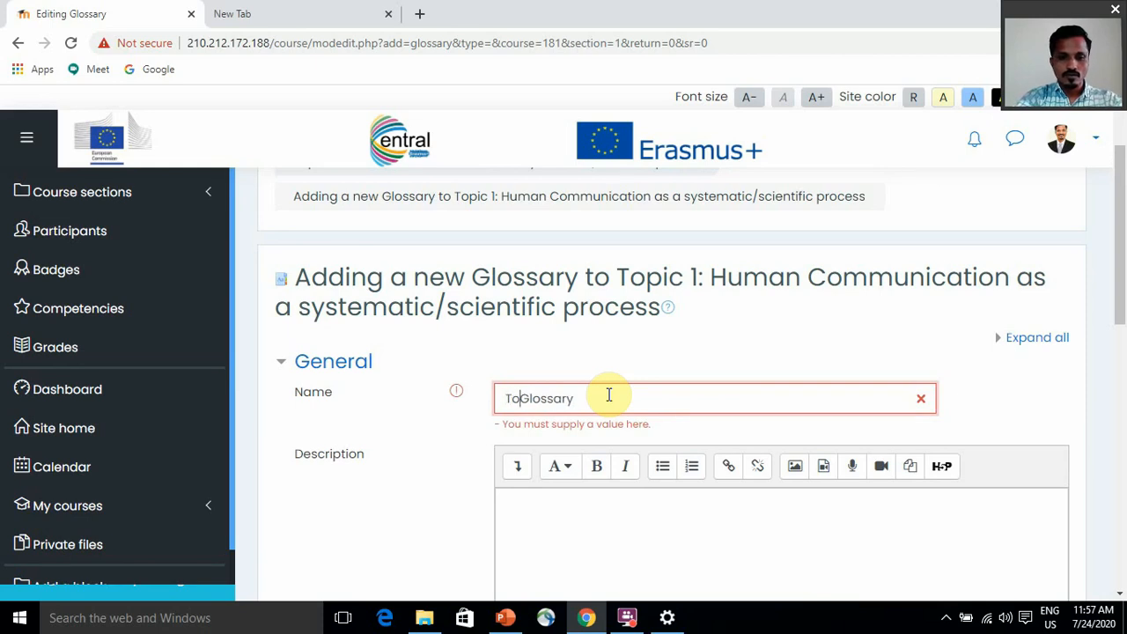
key(BackSpace)
key(BackSpace)
key(BackSpace)
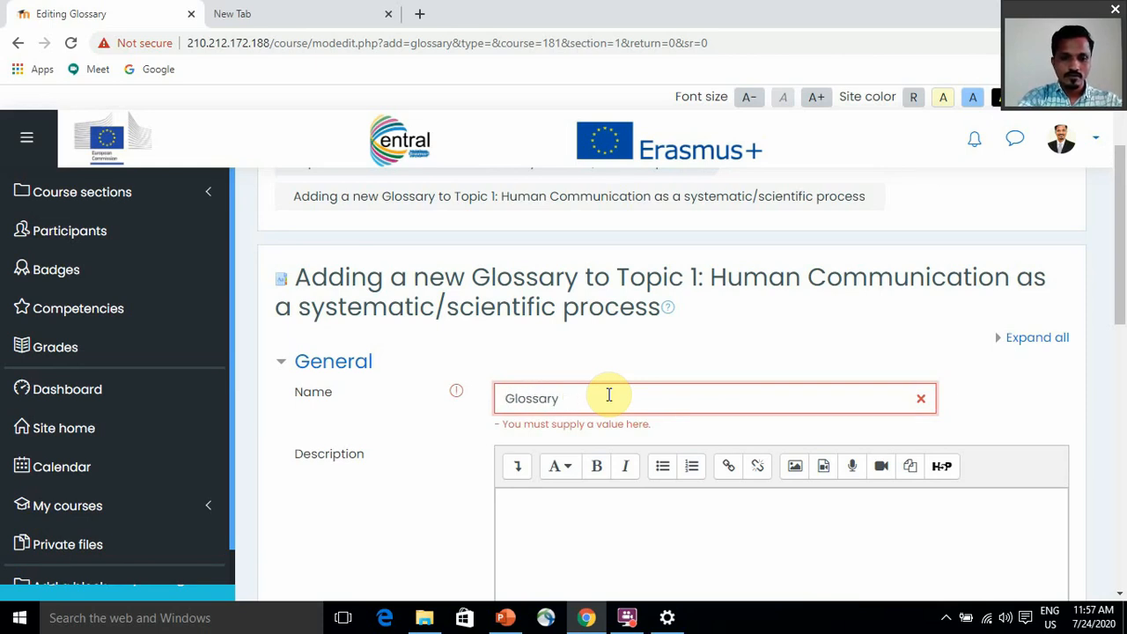
text(Unit 1)
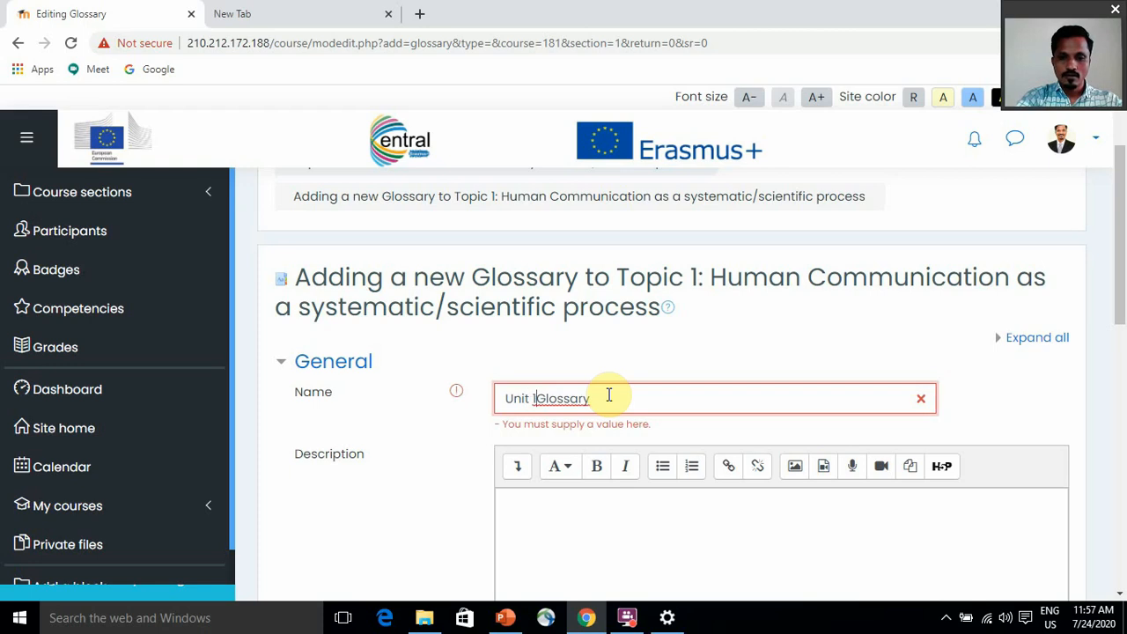
text(_)
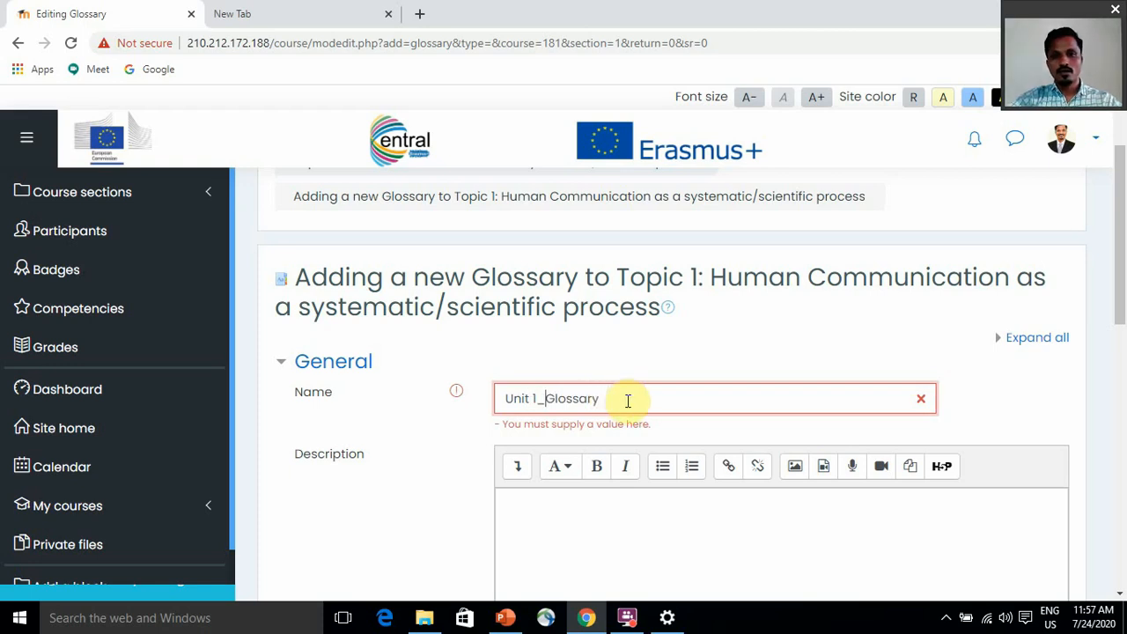
Enter the description "Important terms to remember." and have it displayed on the course page
click(588, 508)
scroll(600, 455, down, 1)
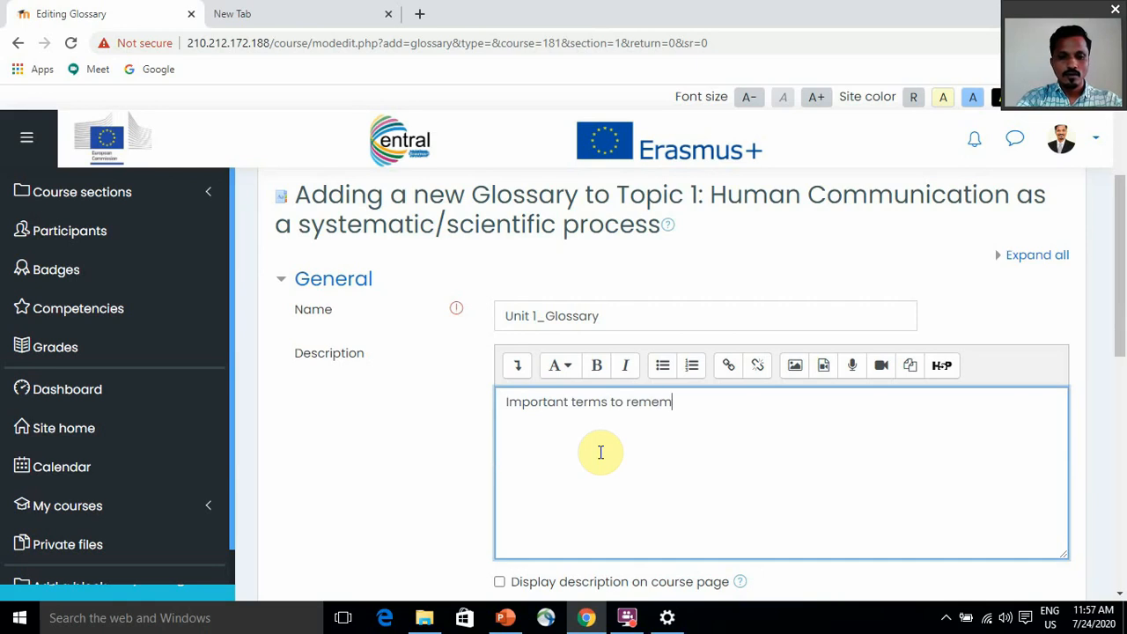
text(r.)
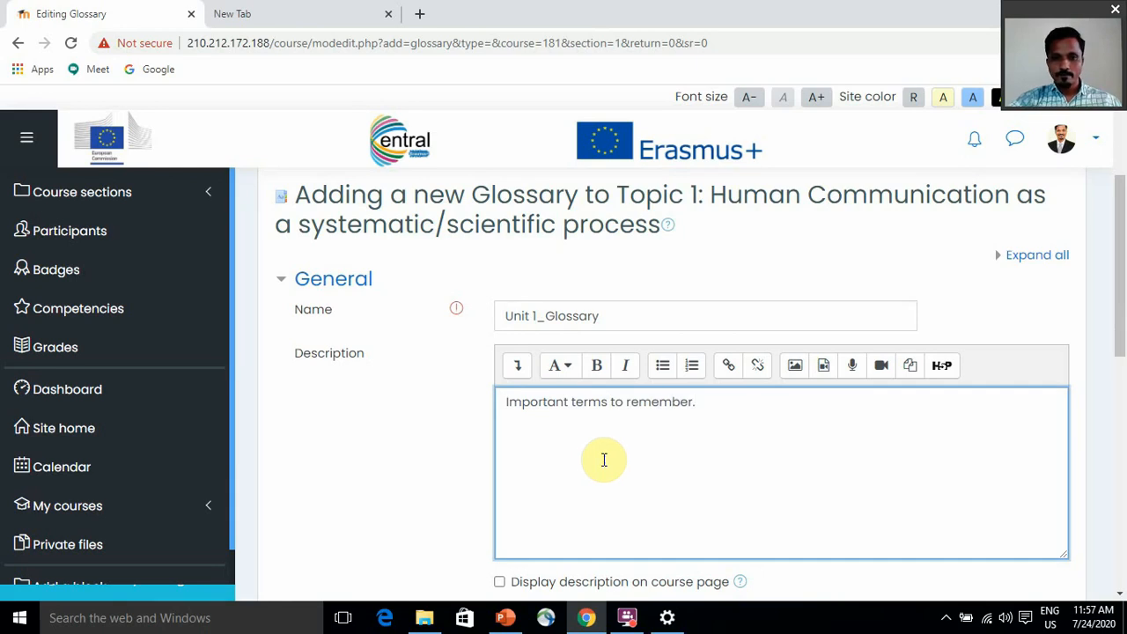
scroll(600, 456, down, 2)
click(501, 421)
Choose Secondary glossary as the glossary type and check the Entries options without changing them
scroll(504, 426, down, 2)
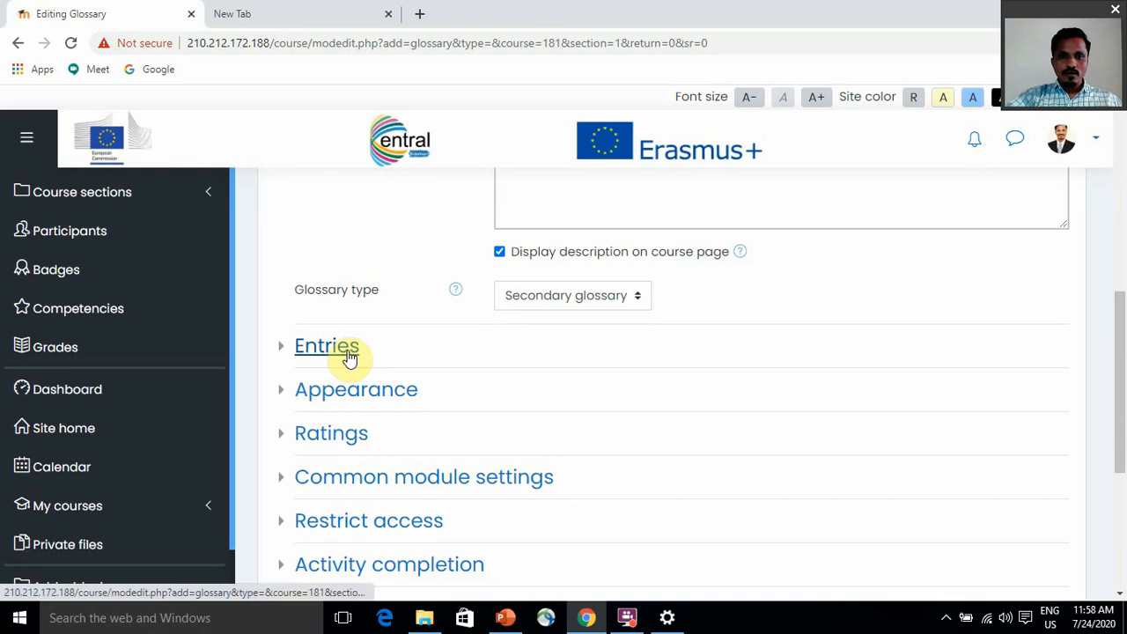
click(634, 299)
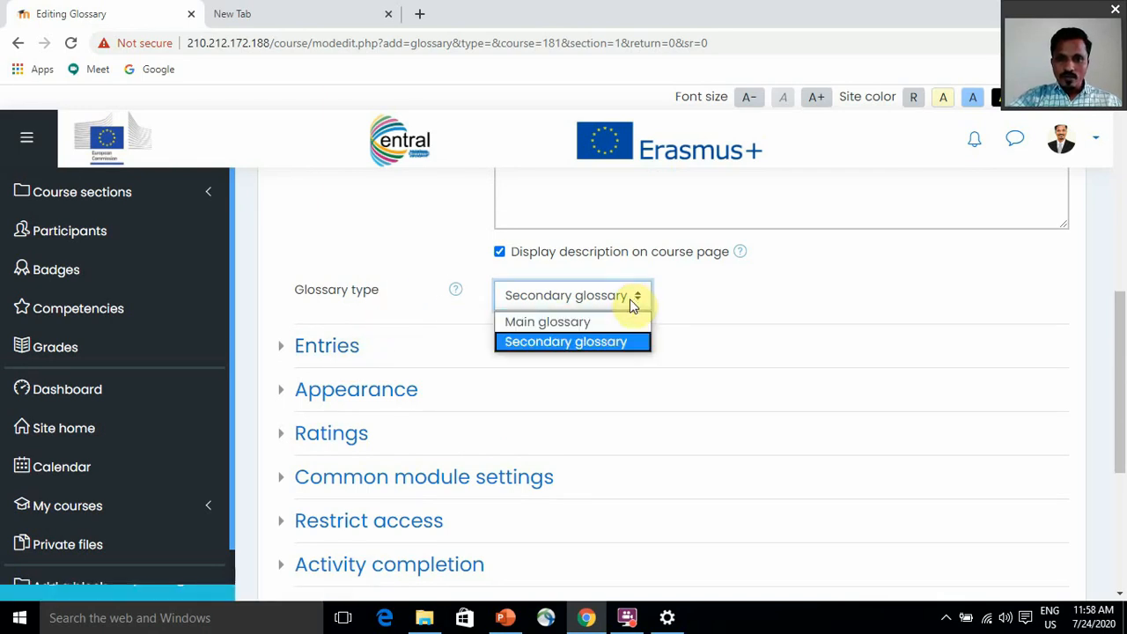
click(617, 344)
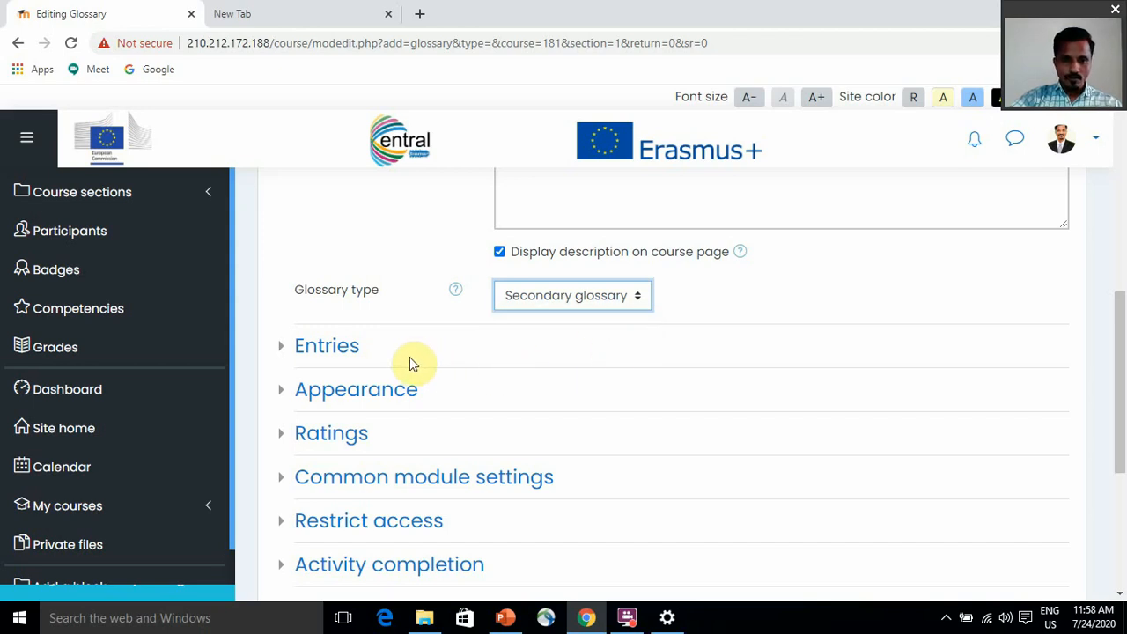
click(344, 354)
scroll(361, 377, down, 1)
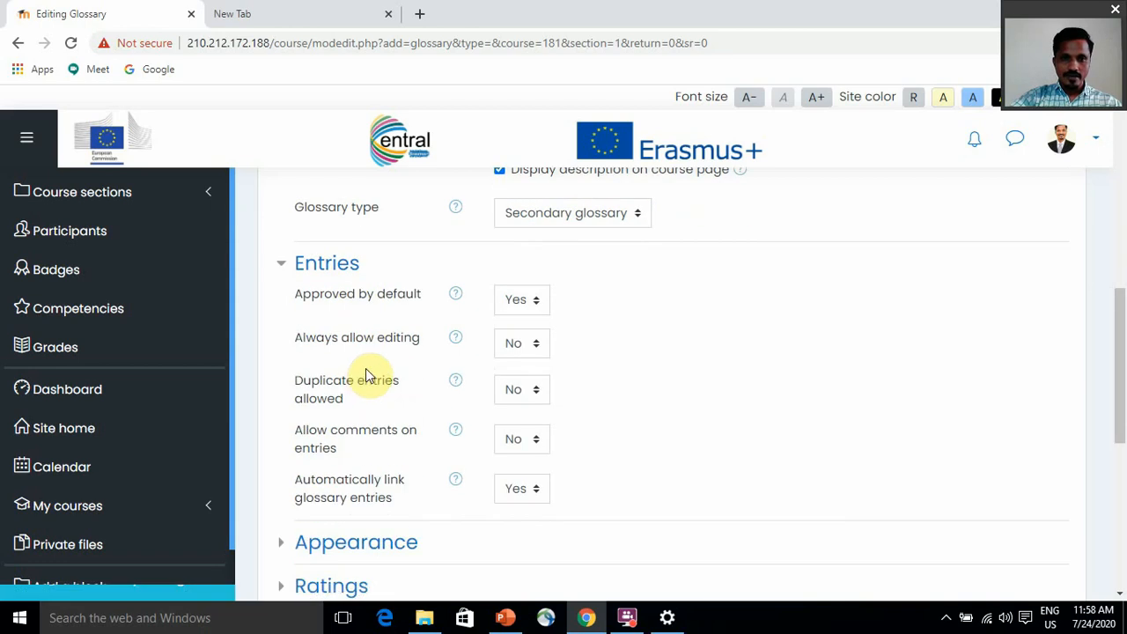
click(344, 275)
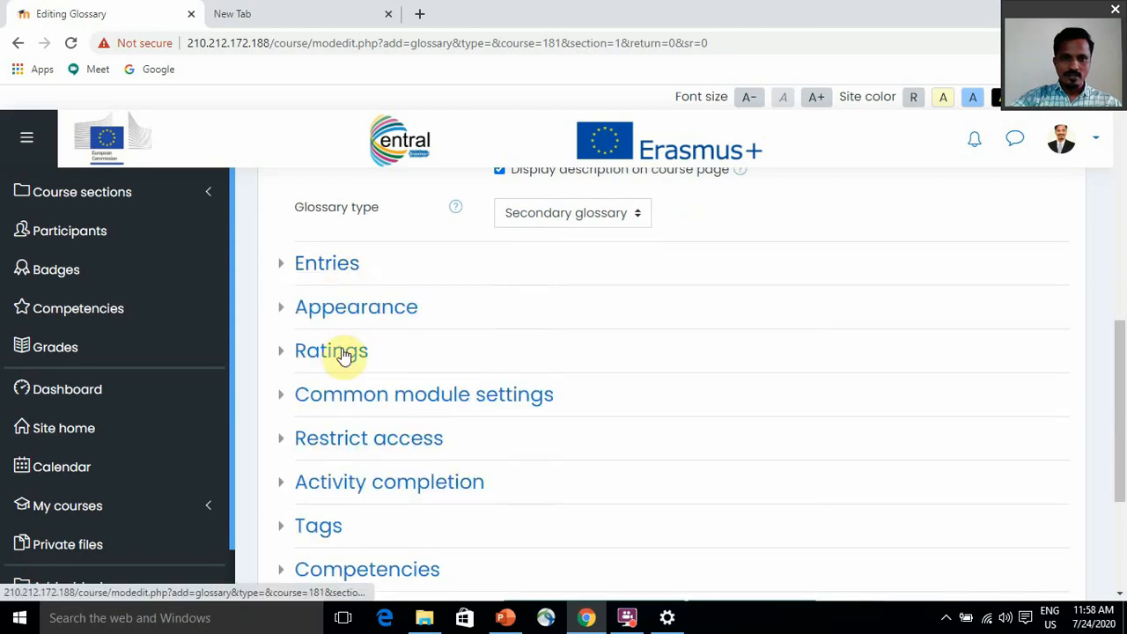
Set the glossary's display format to "Simple, dictionary style" and keep the approval display format at "Default to same as display format"
click(372, 310)
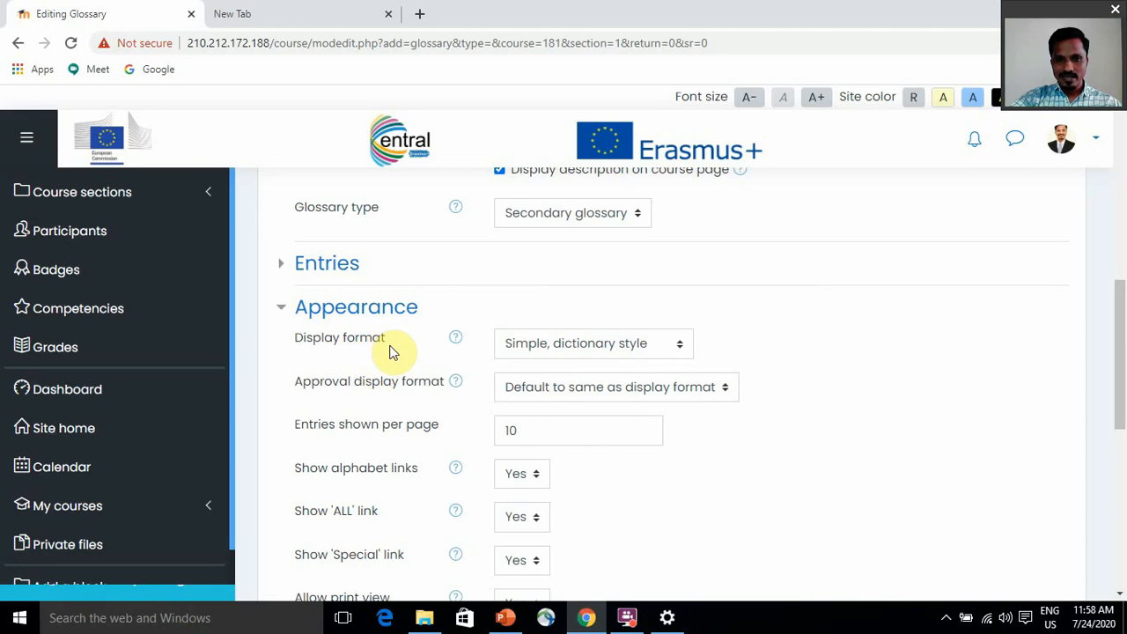
click(685, 347)
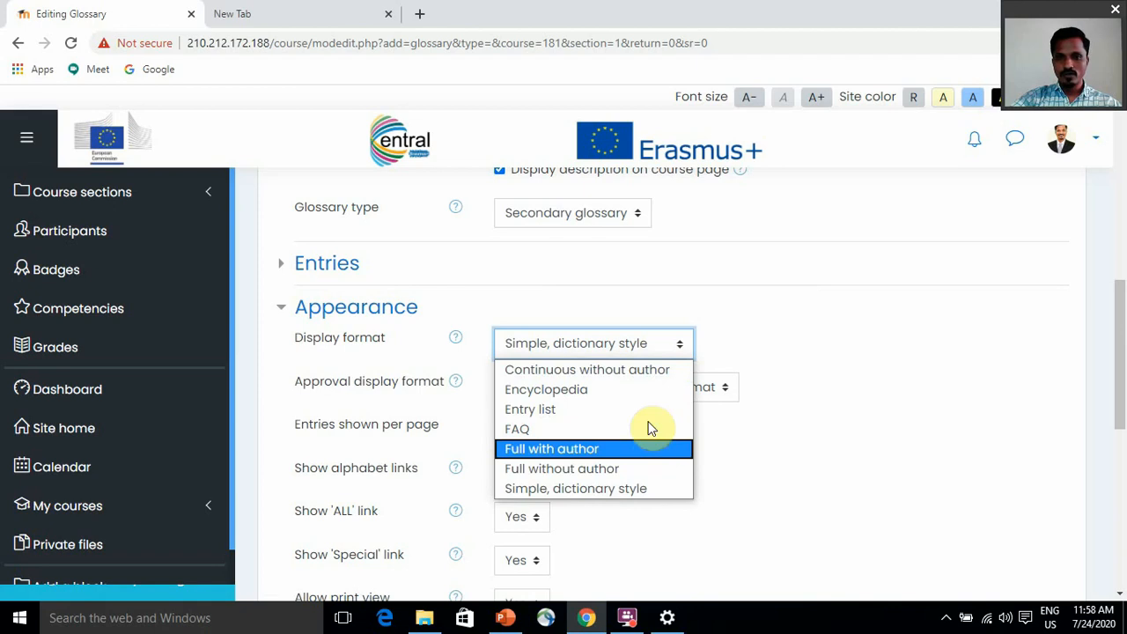
click(652, 489)
scroll(750, 476, down, 1)
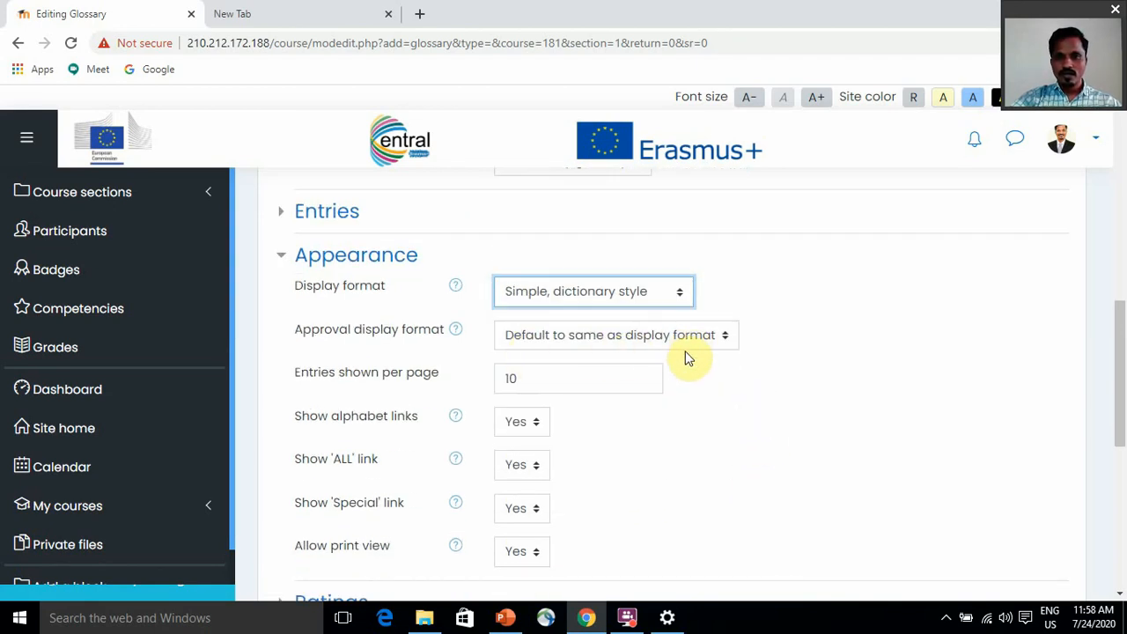
click(725, 339)
click(728, 342)
scroll(696, 372, down, 1)
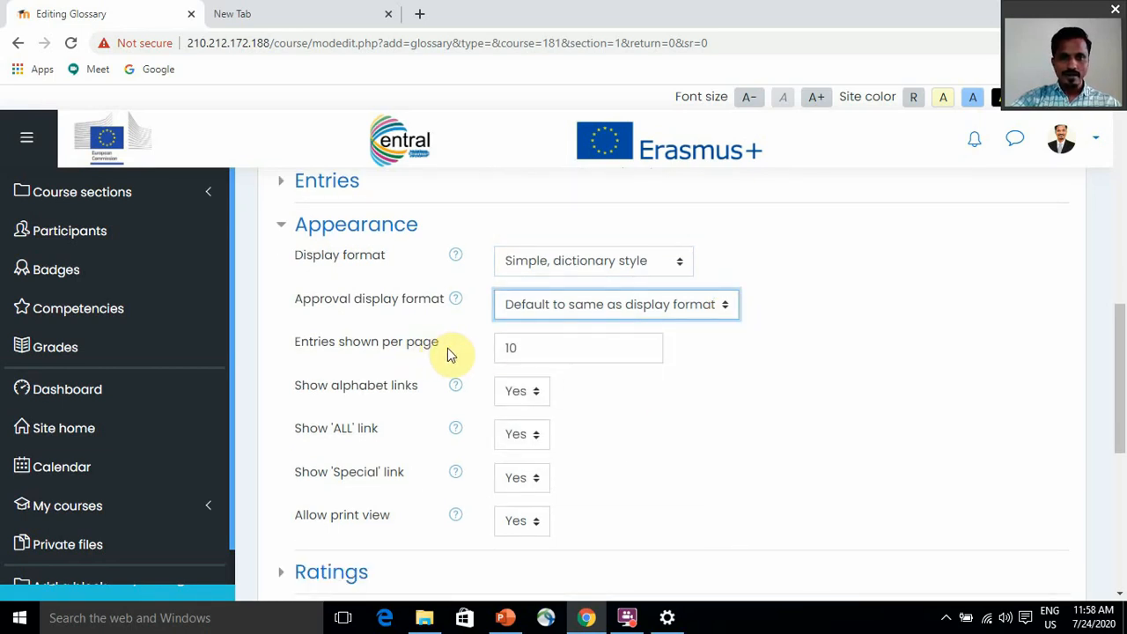
Review the entries shown per page, the remaining Appearance options and the Ratings section of the glossary
click(533, 347)
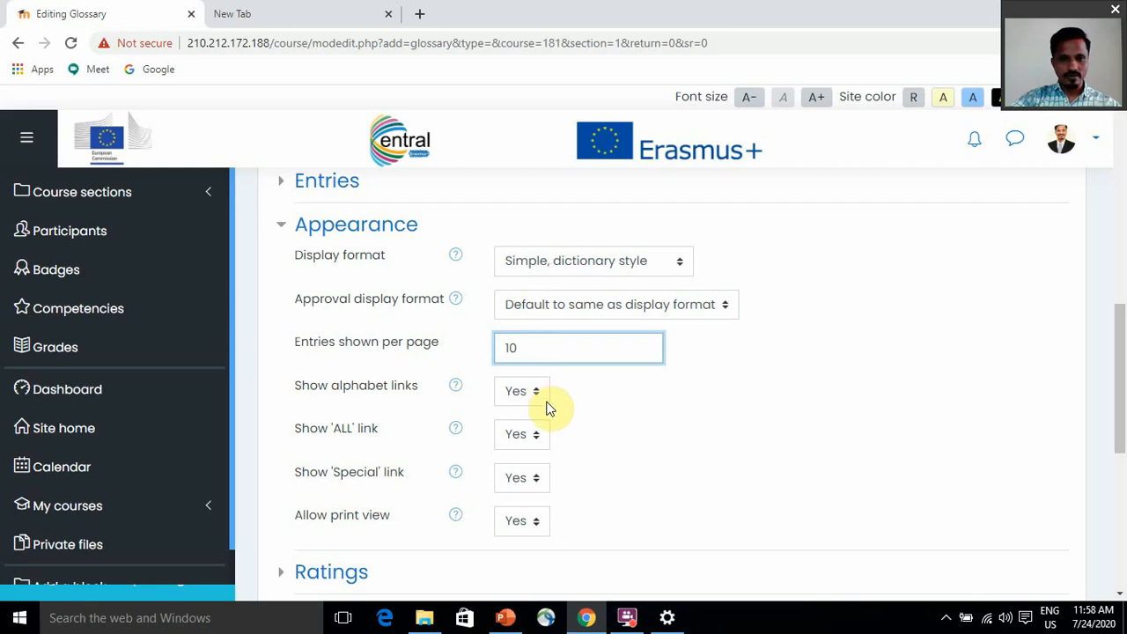
scroll(602, 422, down, 2)
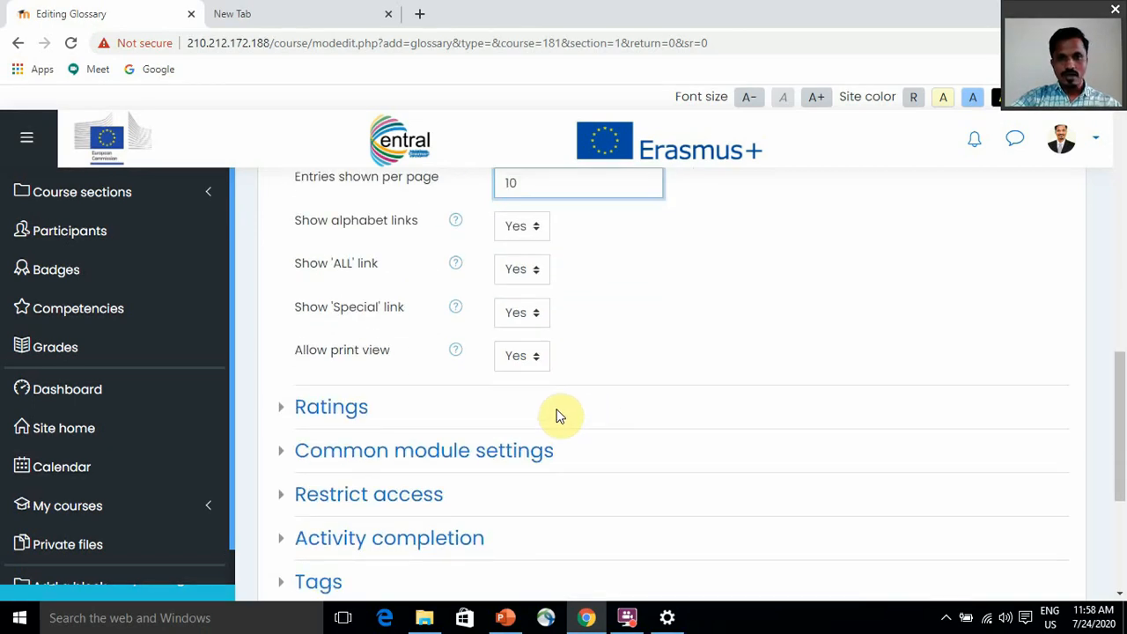
scroll(388, 396, down, 1)
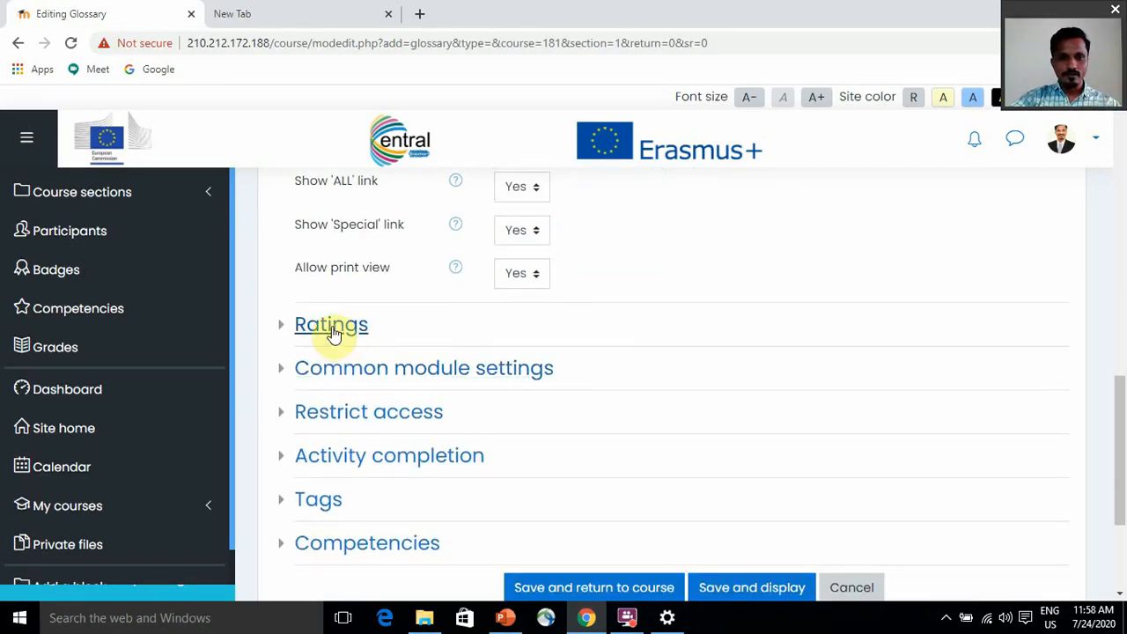
click(332, 332)
click(333, 328)
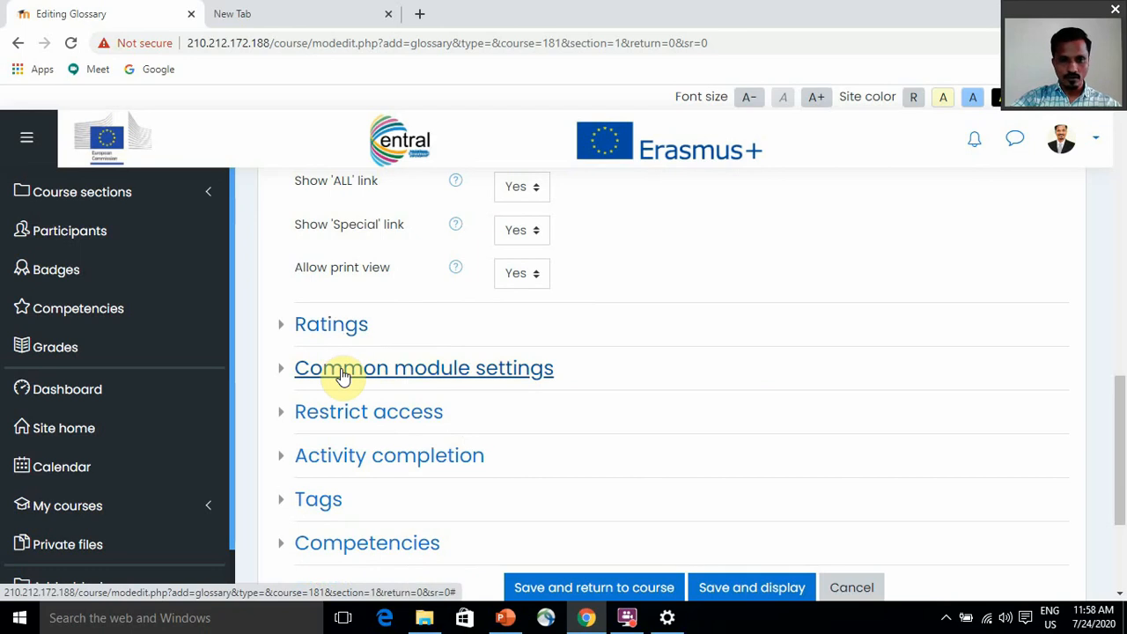
Check the common module settings and set the glossary's completion tracking to "Show activity as complete when conditions are met"
click(343, 376)
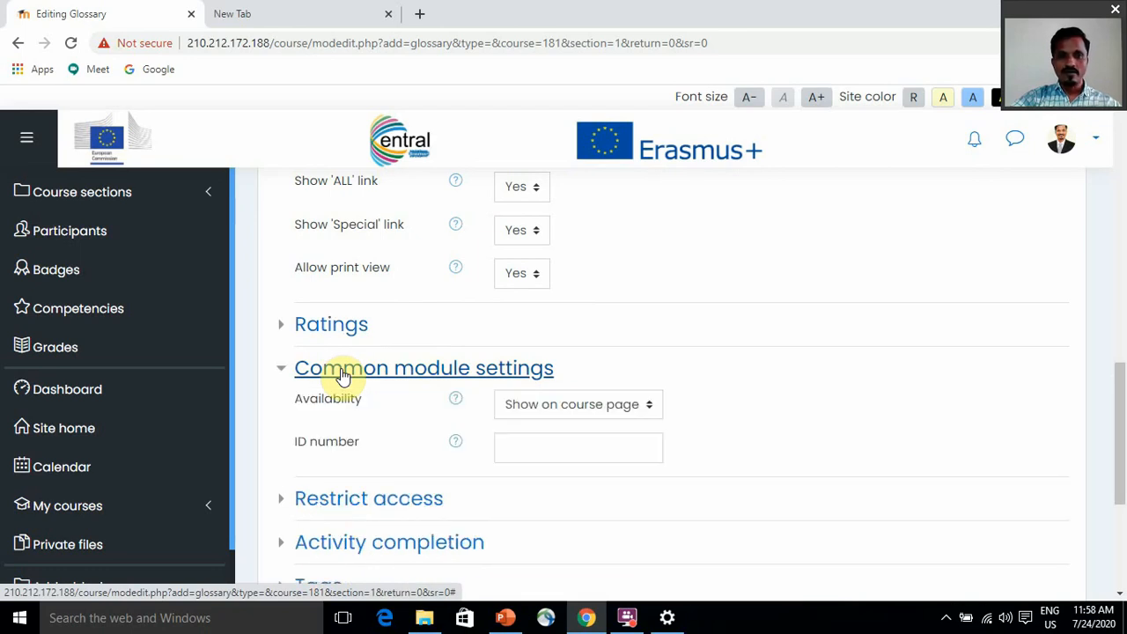
click(392, 372)
scroll(413, 392, down, 2)
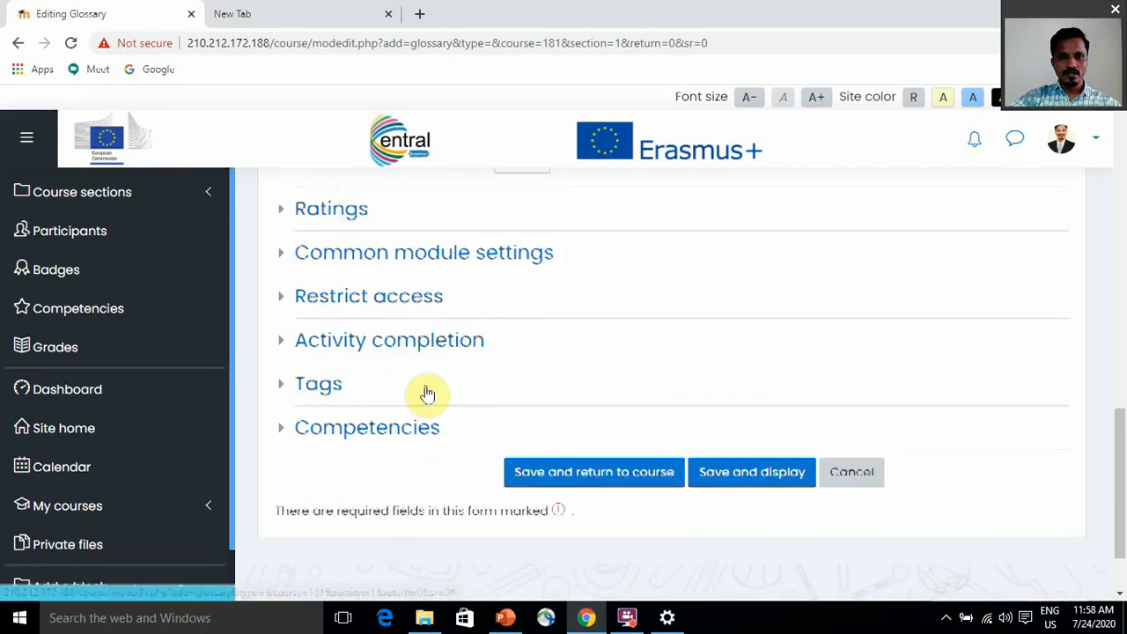
click(412, 303)
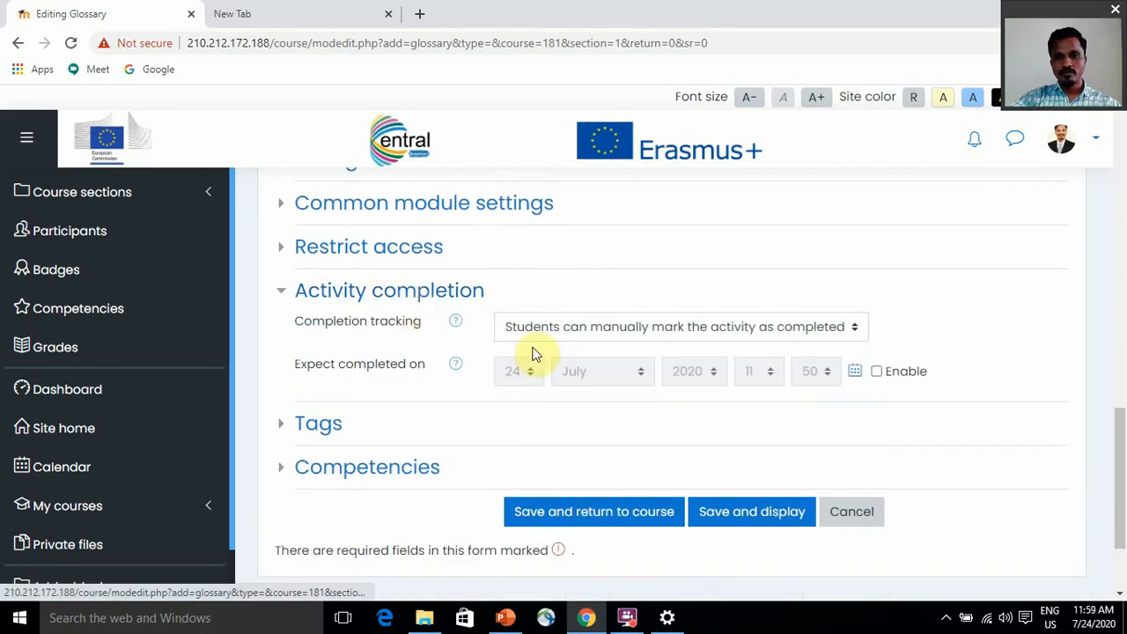
click(814, 330)
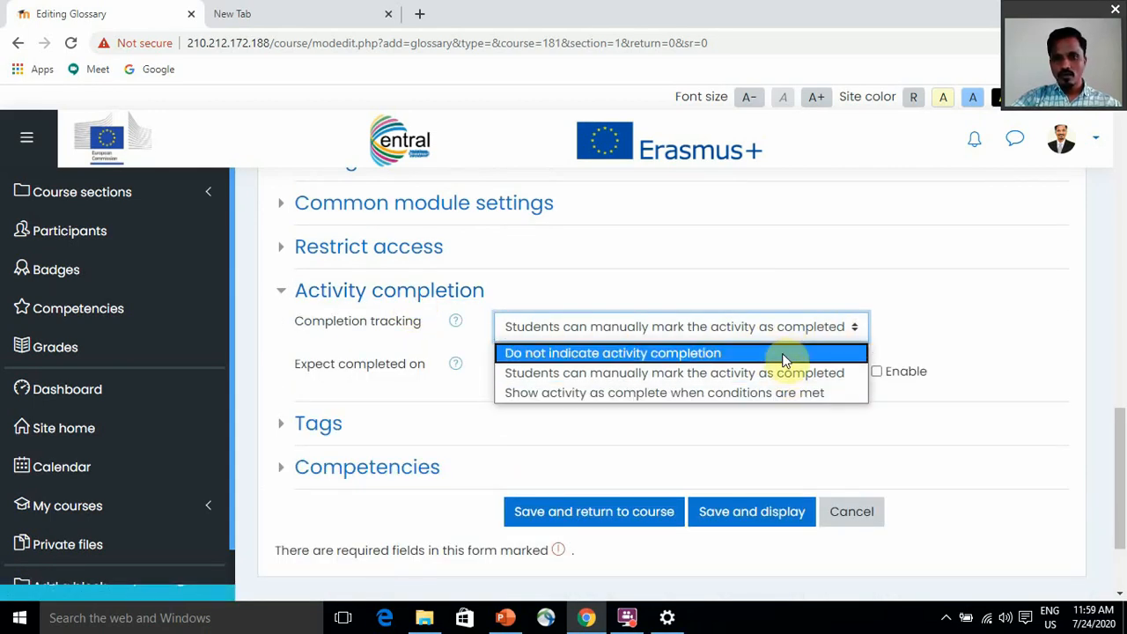
click(786, 395)
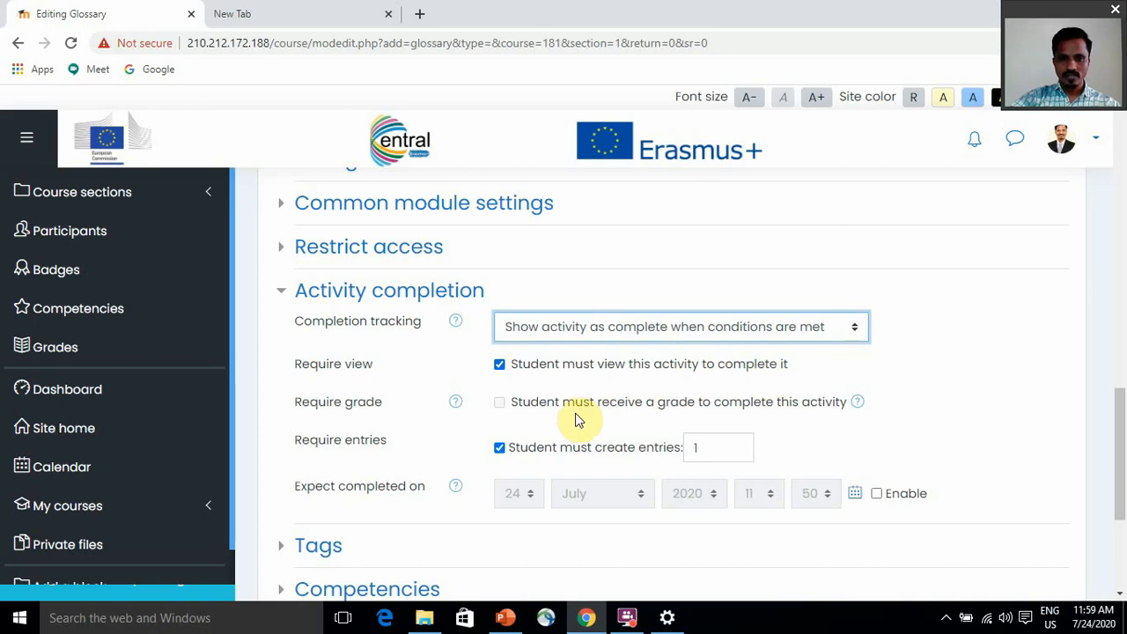
Keep the remaining activity completion conditions as they are, and save and display the glossary
scroll(585, 445, down, 1)
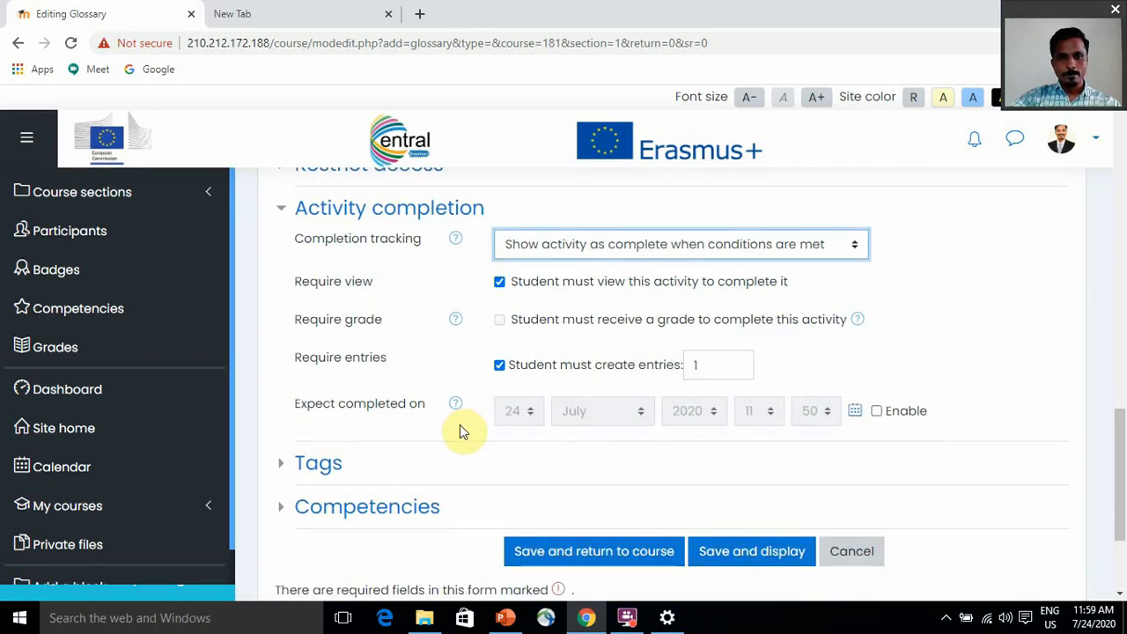
scroll(476, 431, down, 2)
scroll(494, 388, up, 1)
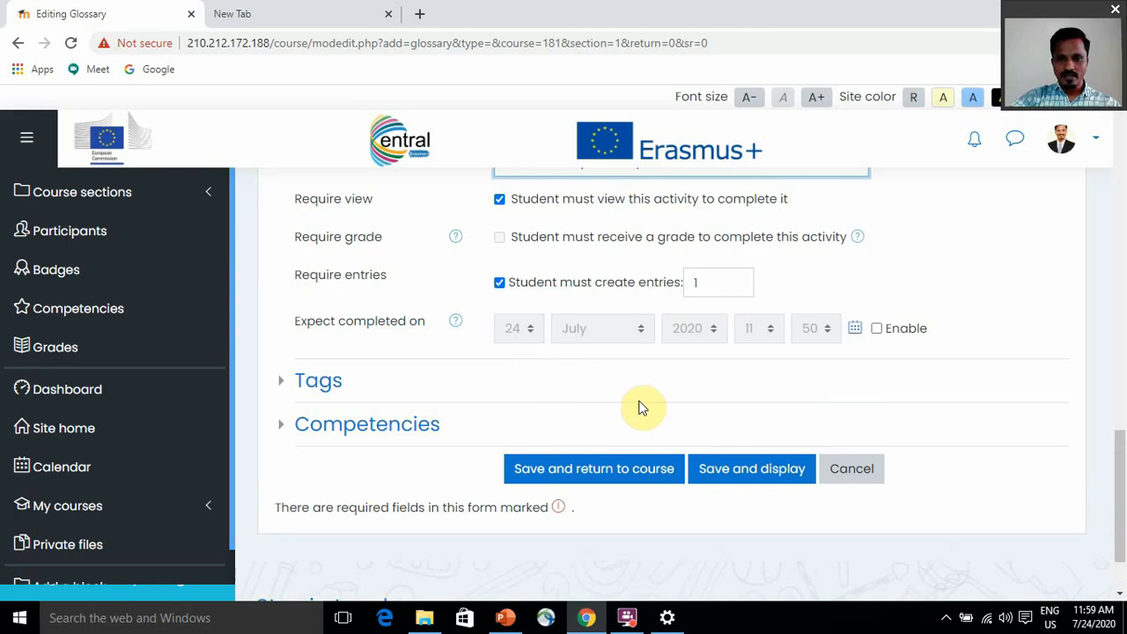
scroll(669, 405, down, 1)
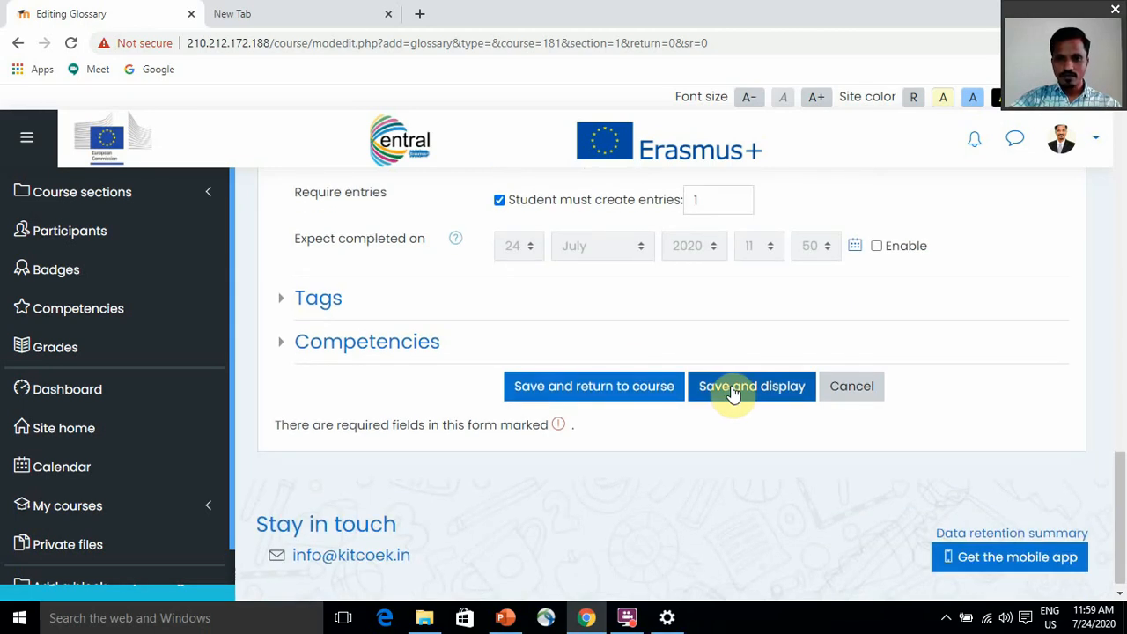
click(731, 391)
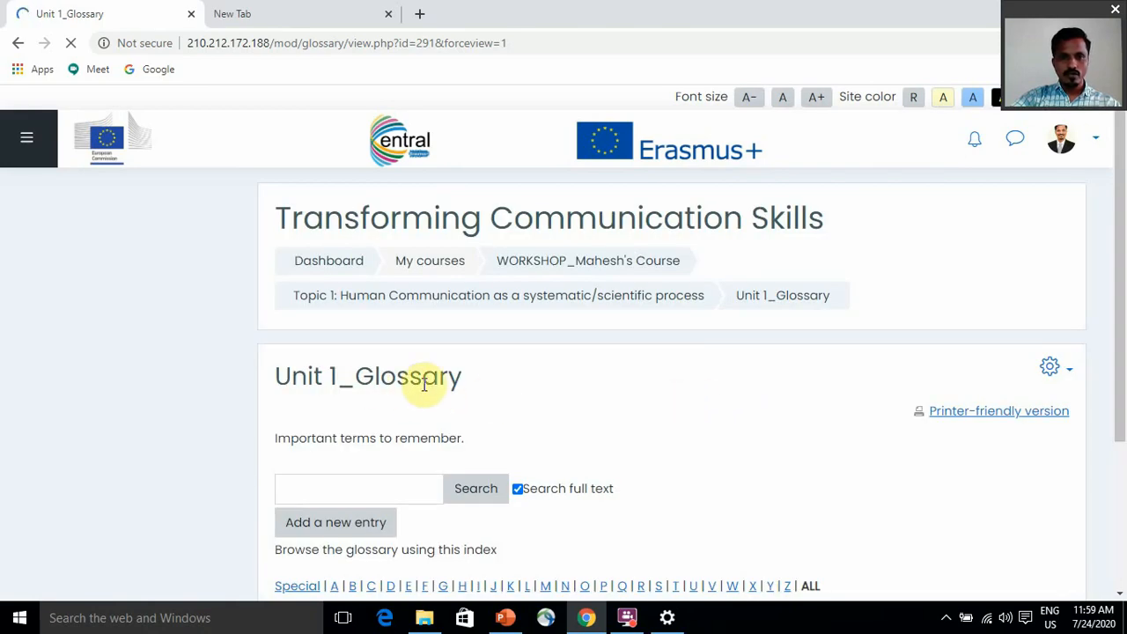
Add a new entry to Unit 1_Glossary with the concept "Extra-personal Communication"
scroll(524, 394, down, 1)
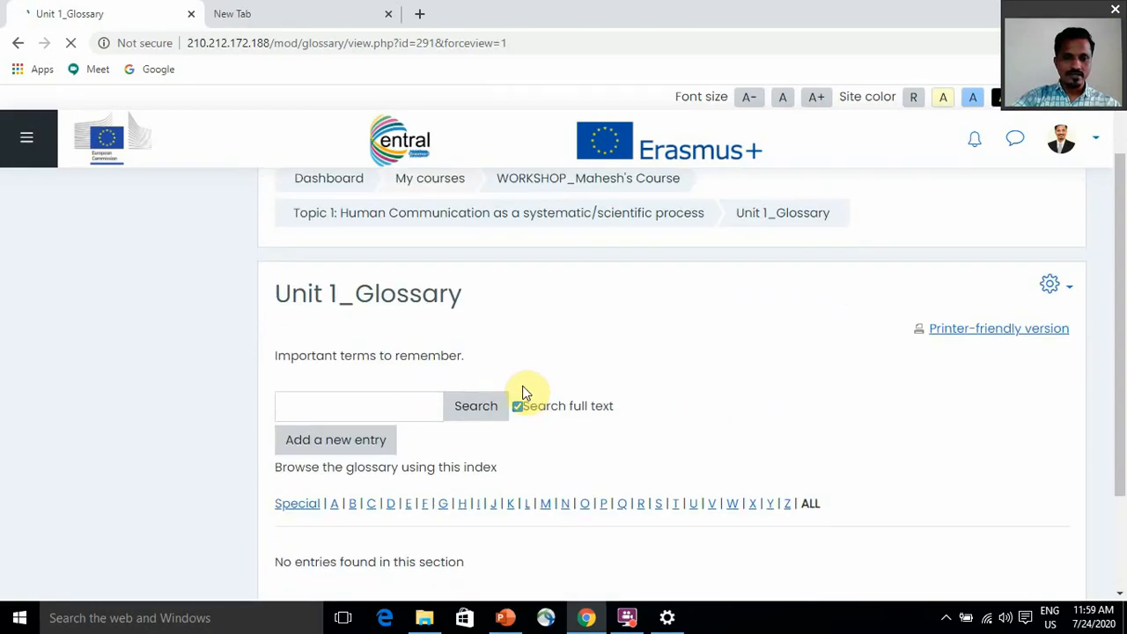
scroll(744, 393, down, 1)
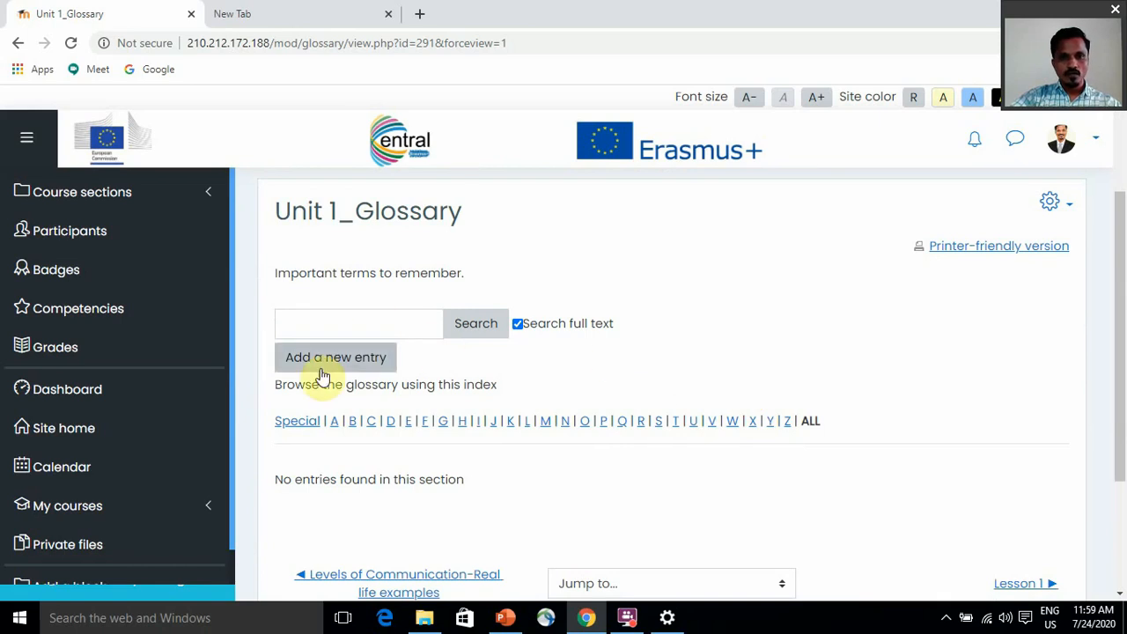
click(378, 367)
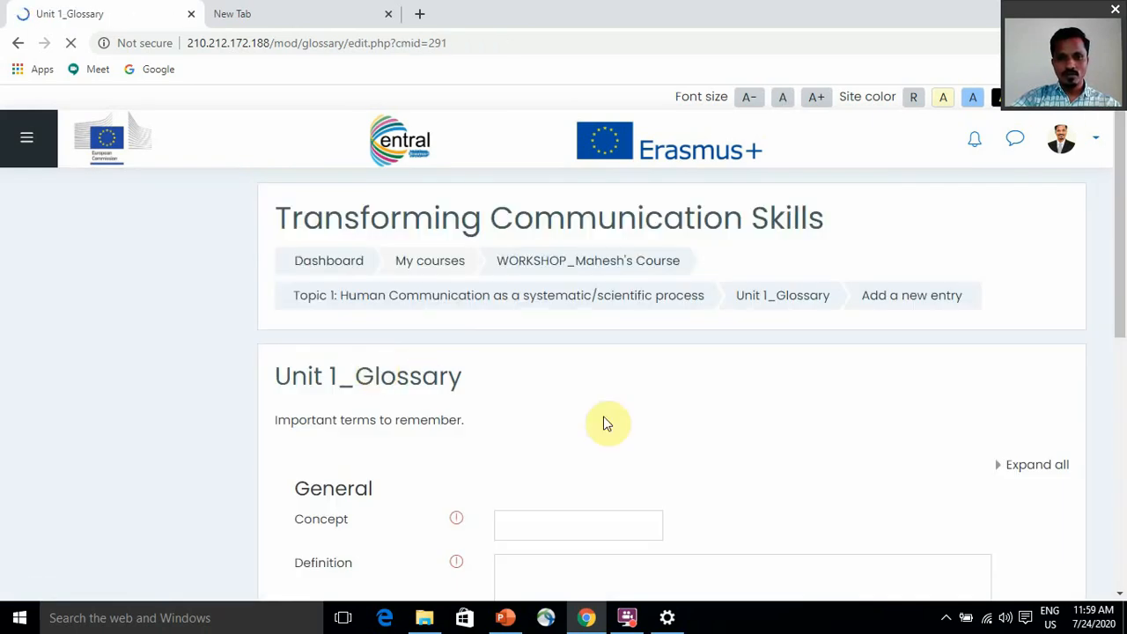
scroll(617, 415, down, 2)
click(548, 365)
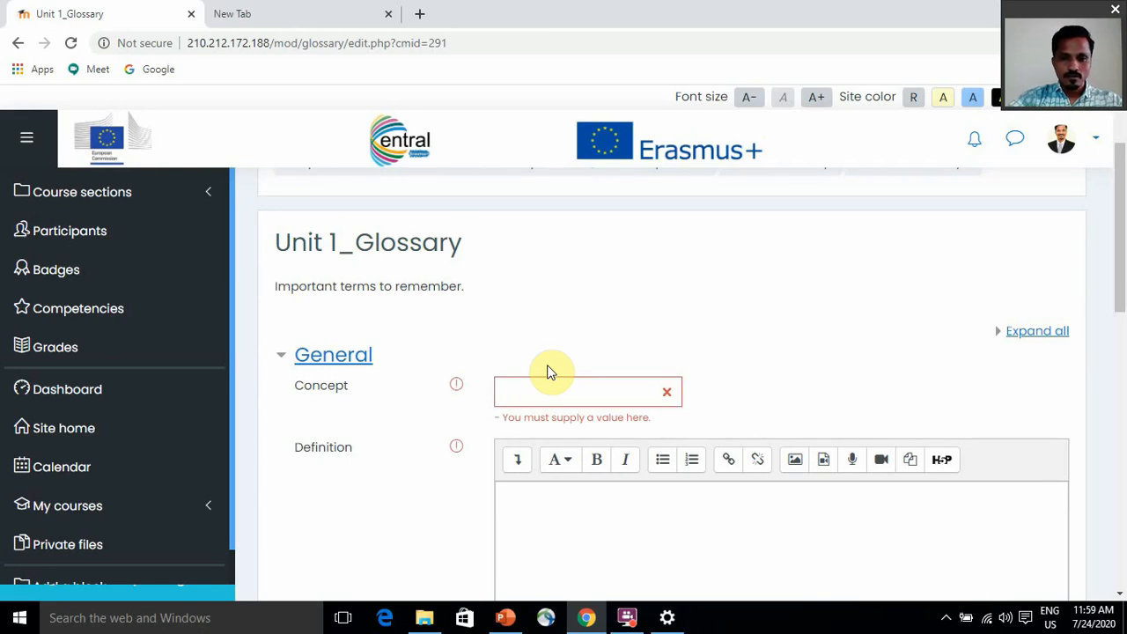
click(559, 390)
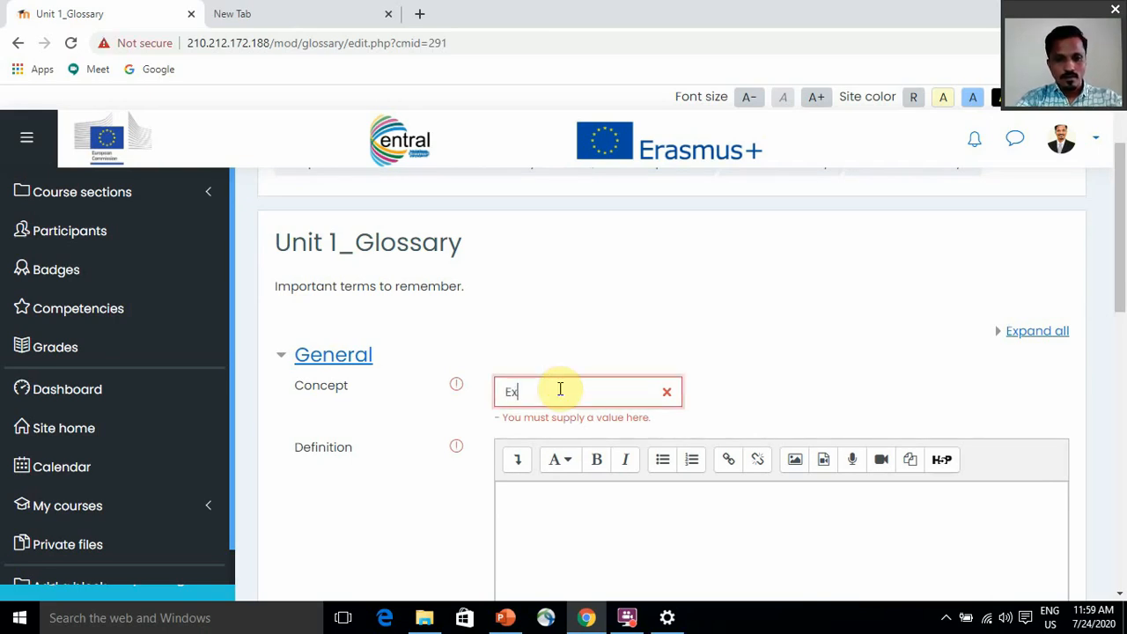
text(Extrapersonal C)
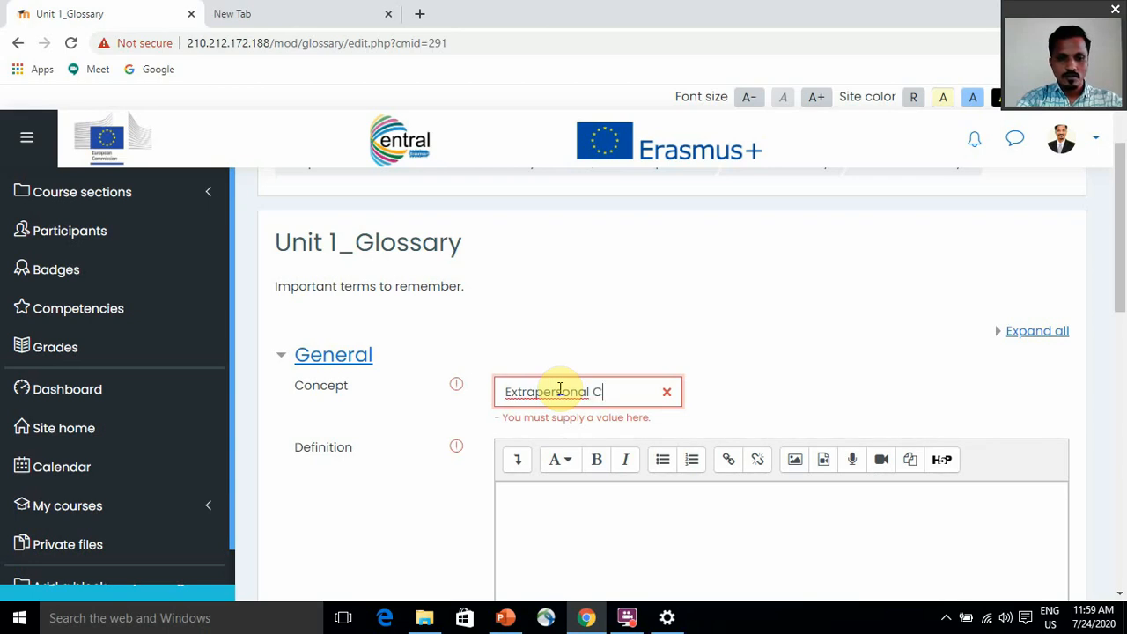
text(ommunication)
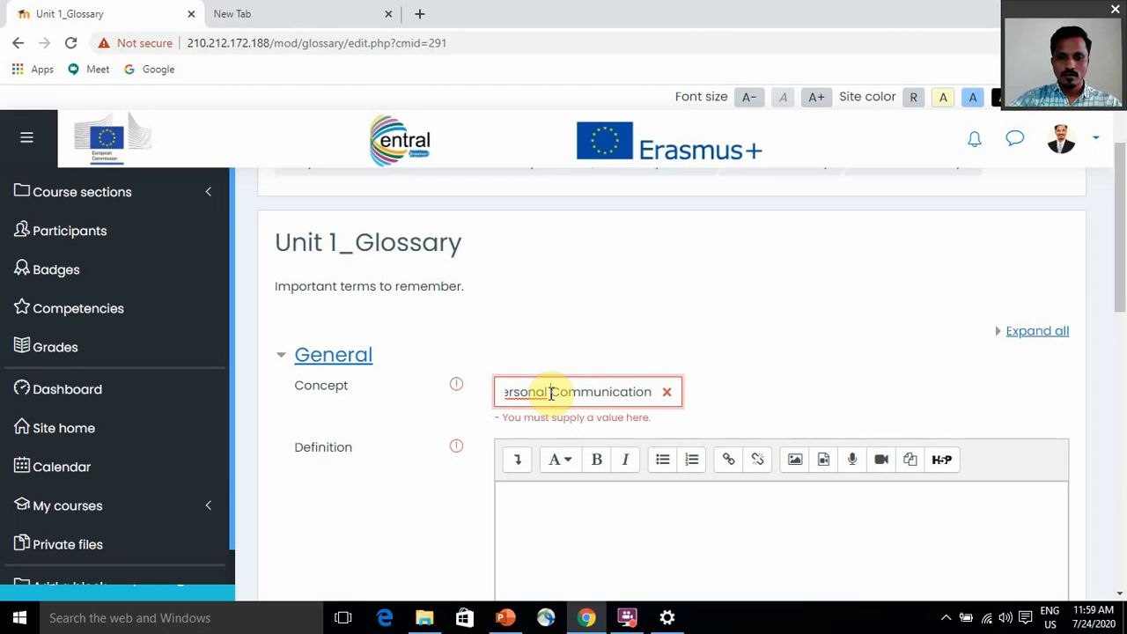
key(Home)
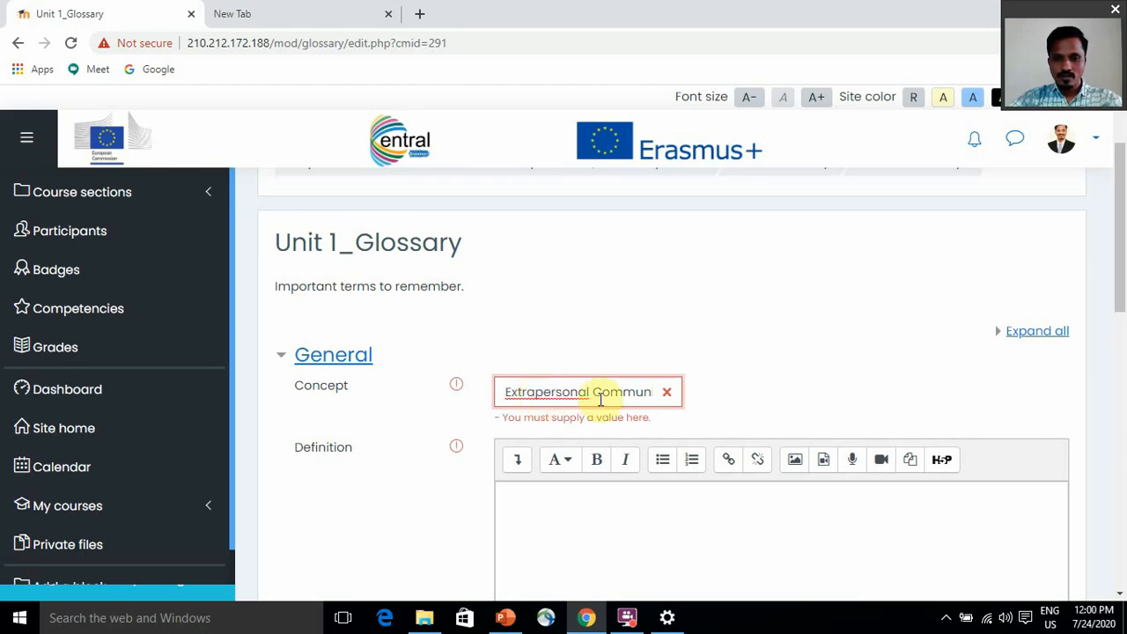
text(-)
Enter the definition "Communication with non-human or non-living things." for the new entry
click(564, 496)
scroll(578, 491, down, 1)
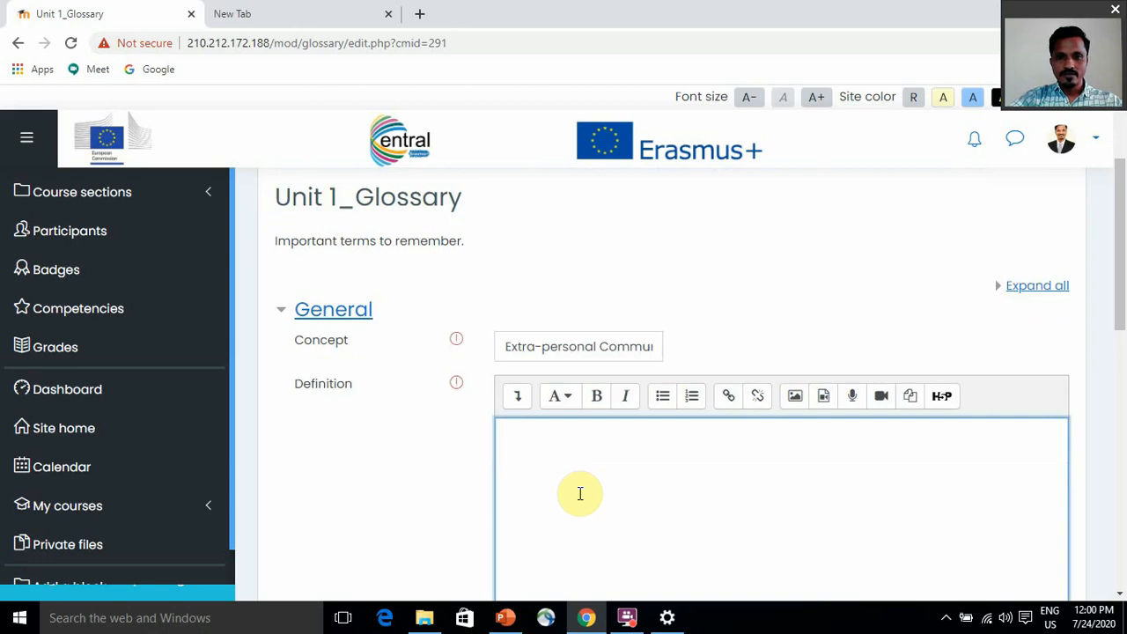
text(C)
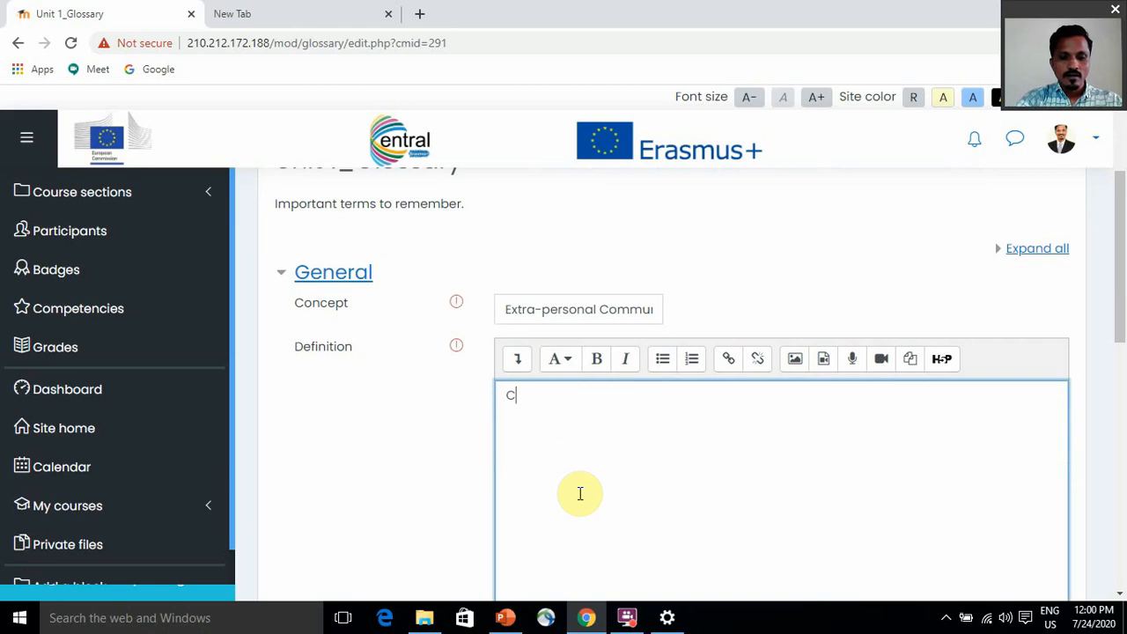
text(ommunic)
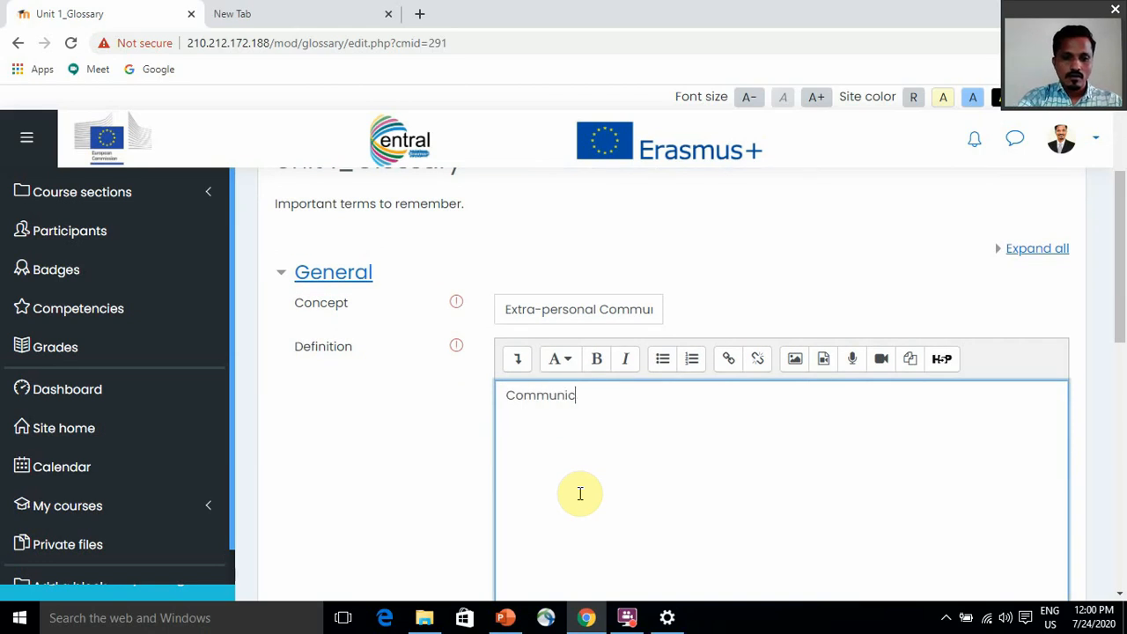
text(ation w)
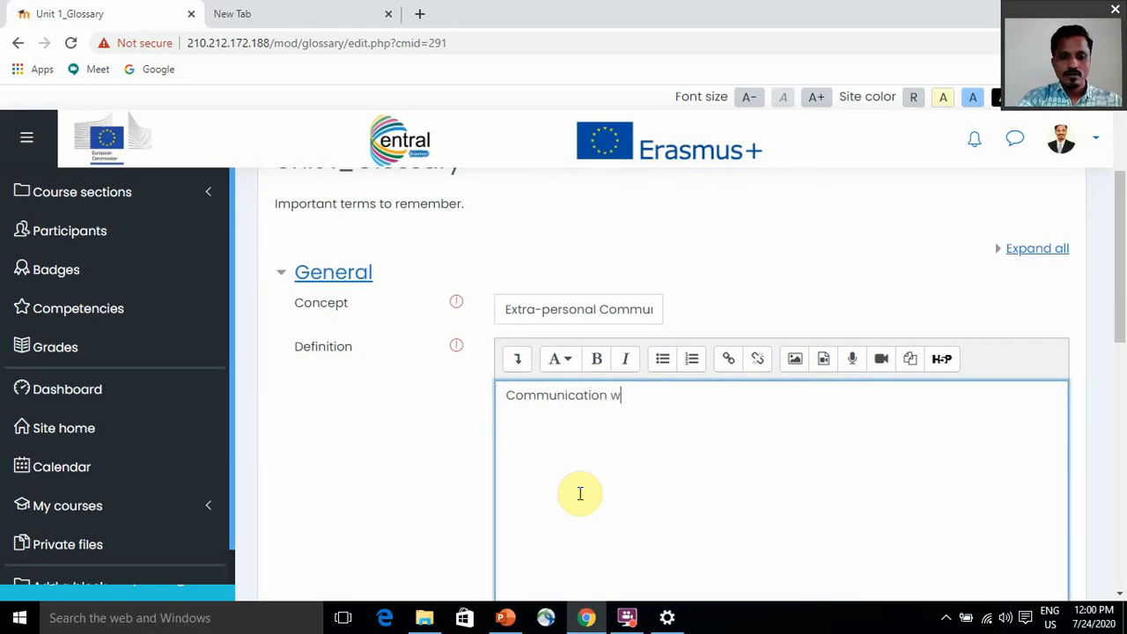
text(ith )
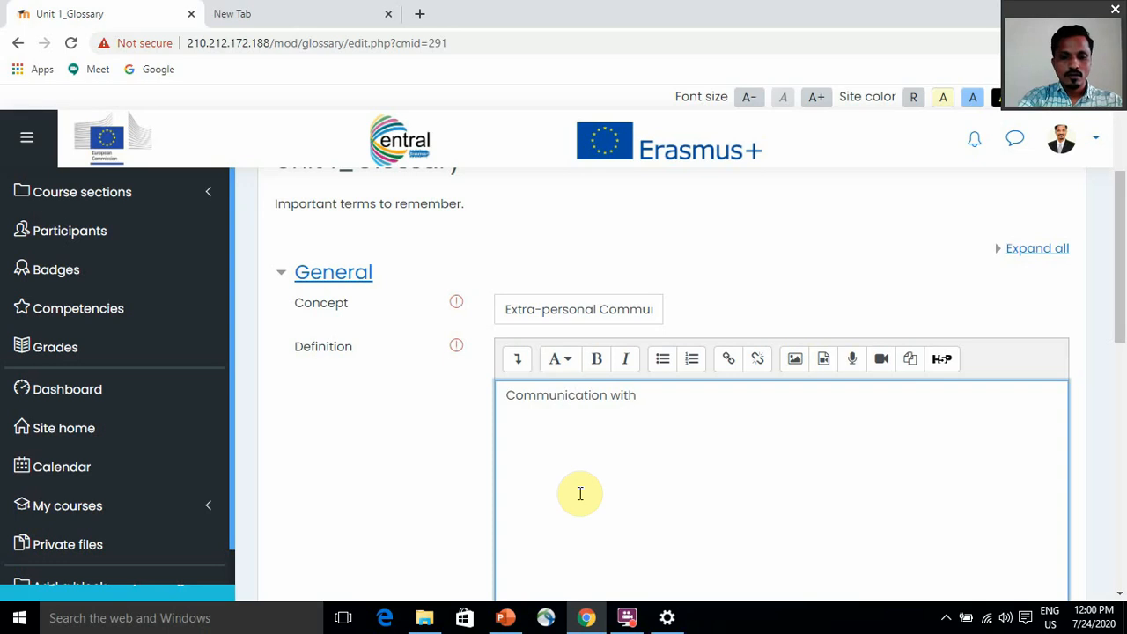
text(non-human )
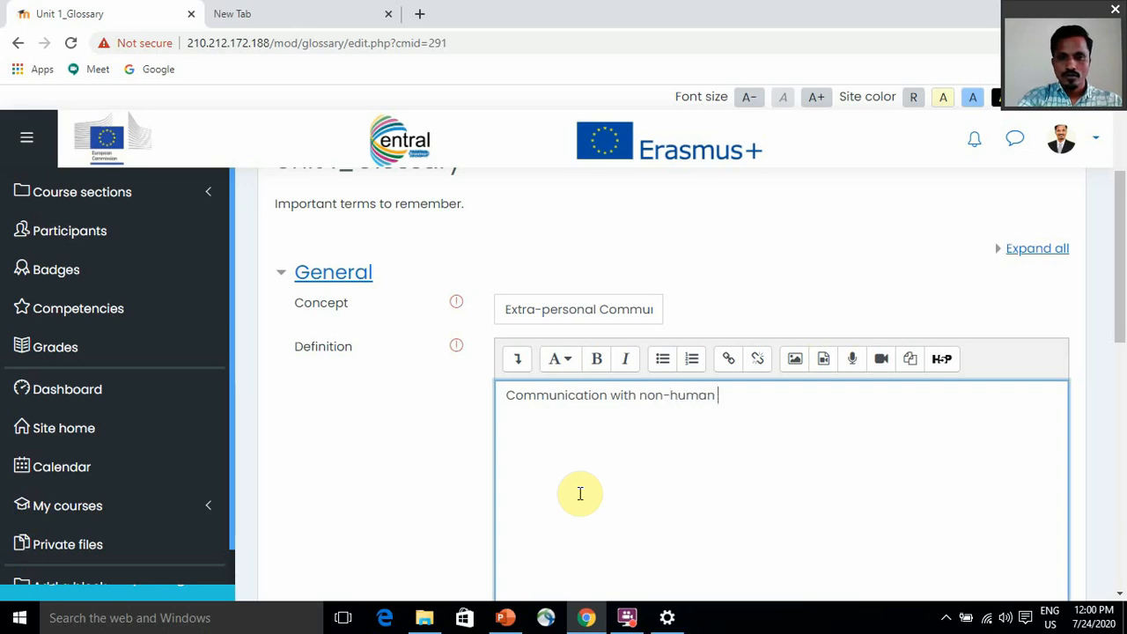
text(or no)
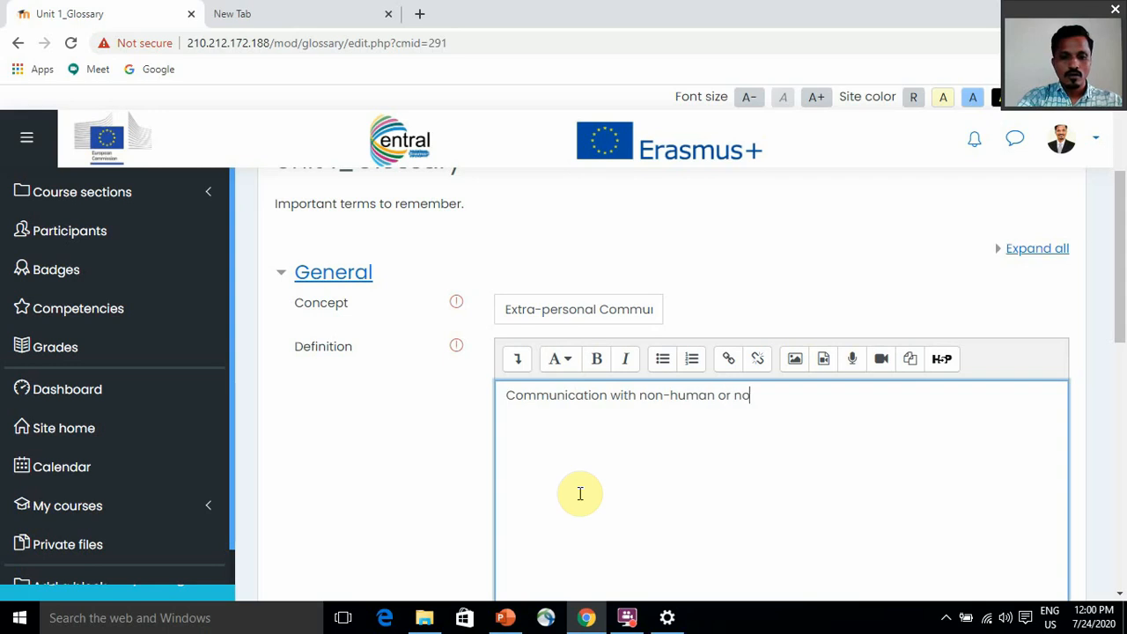
text(n-living things.)
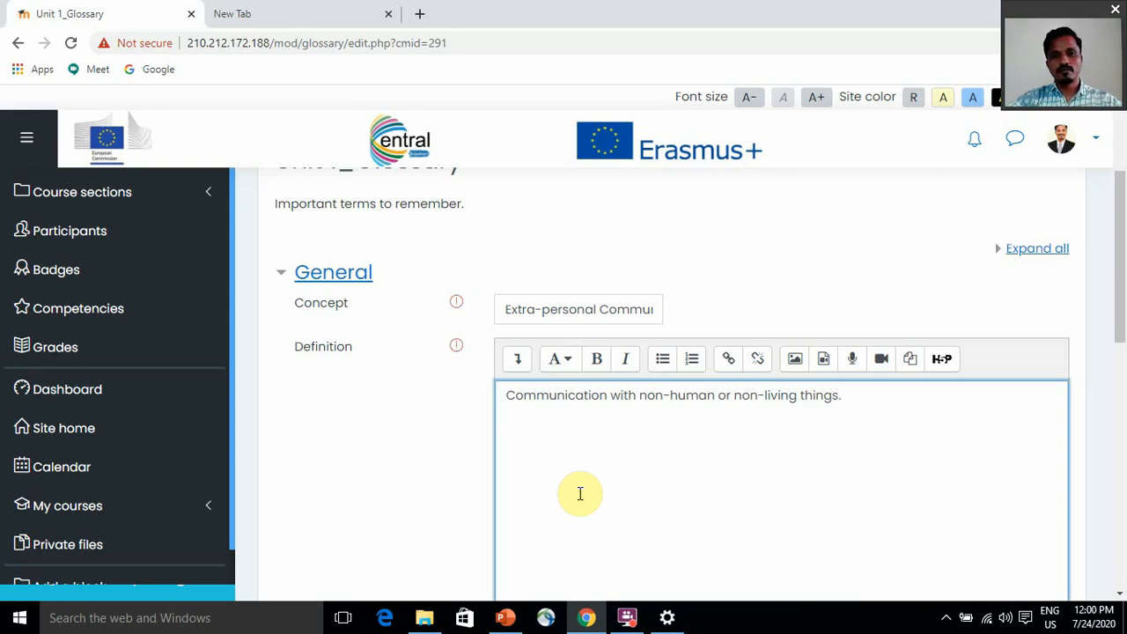
Review the entry's keyword and attachment fields and the automatic linking options, leaving automatic linking off
click(558, 398)
scroll(579, 414, down, 2)
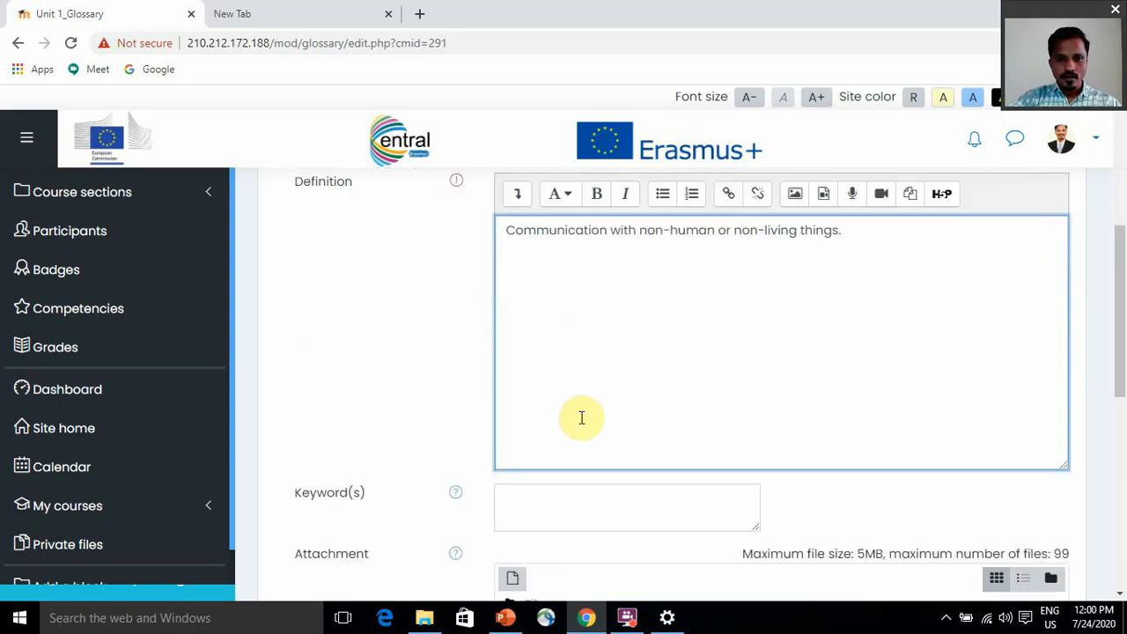
scroll(581, 418, down, 2)
click(597, 339)
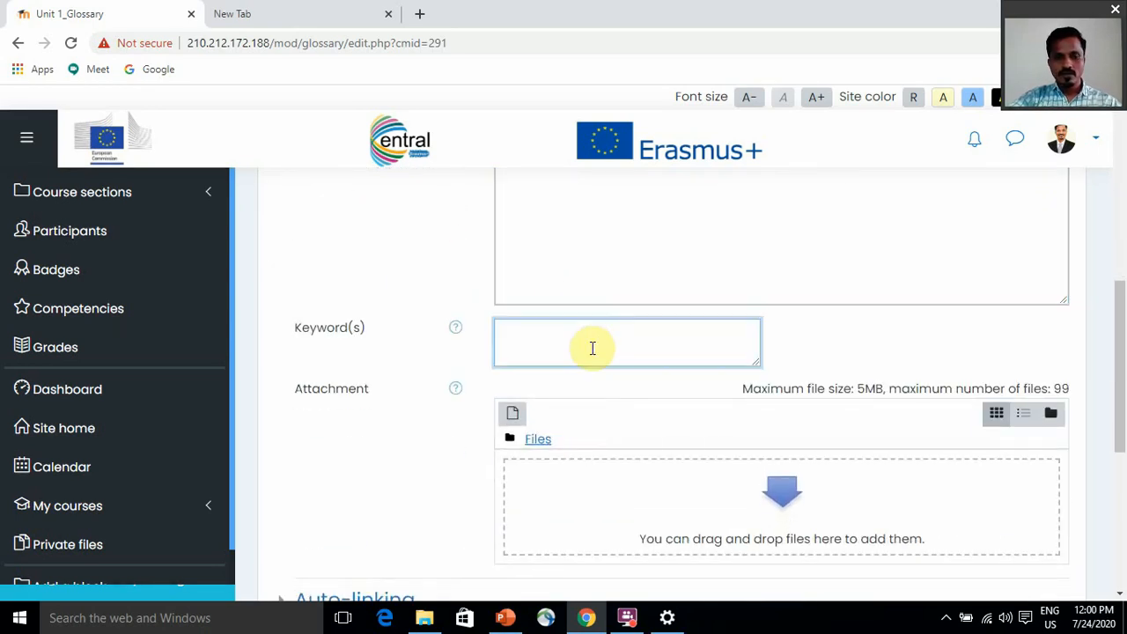
scroll(604, 378, down, 2)
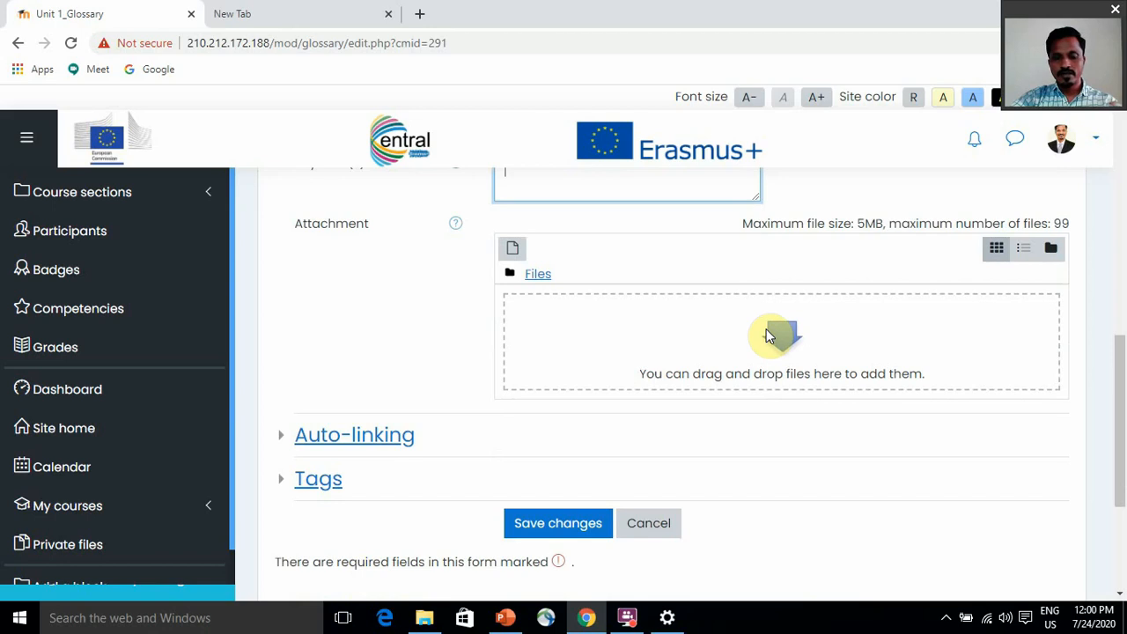
scroll(766, 334, down, 1)
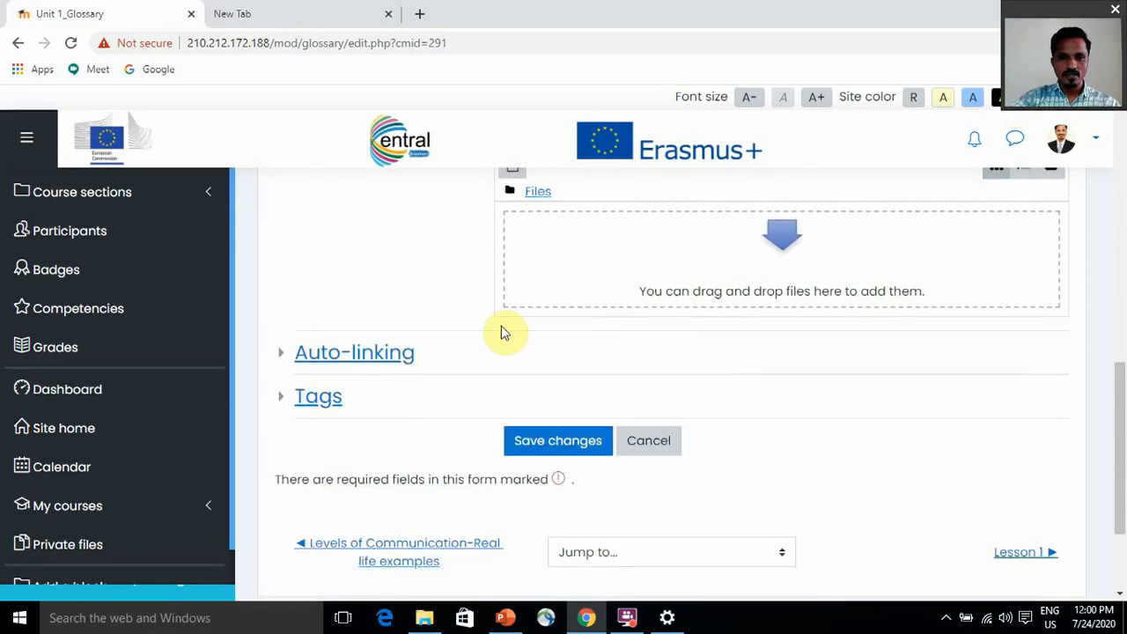
click(377, 356)
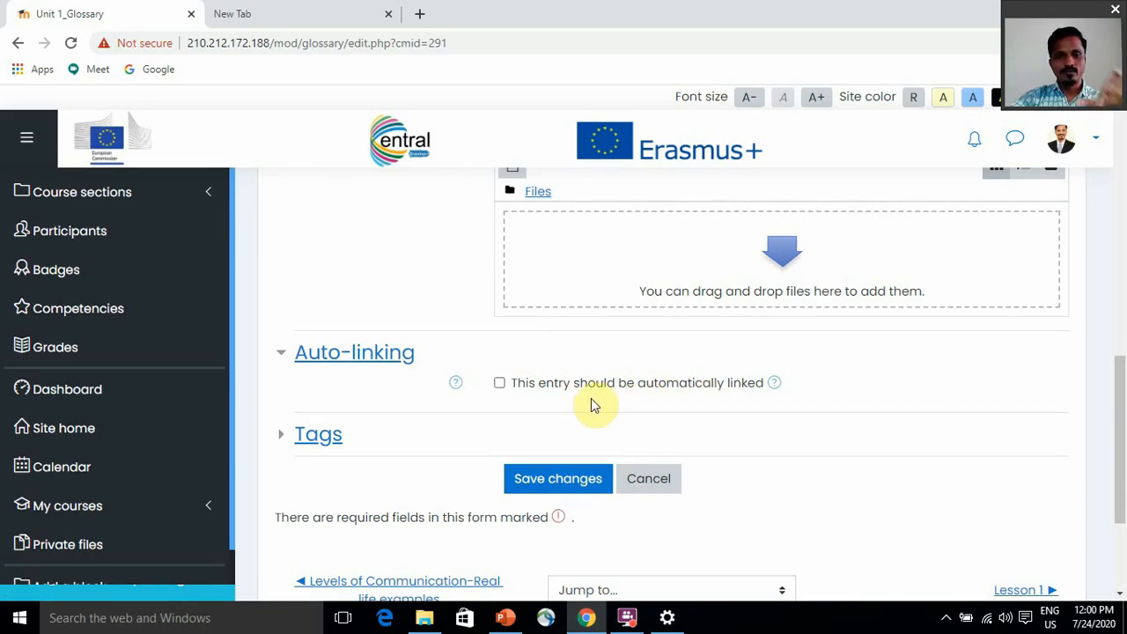
click(500, 385)
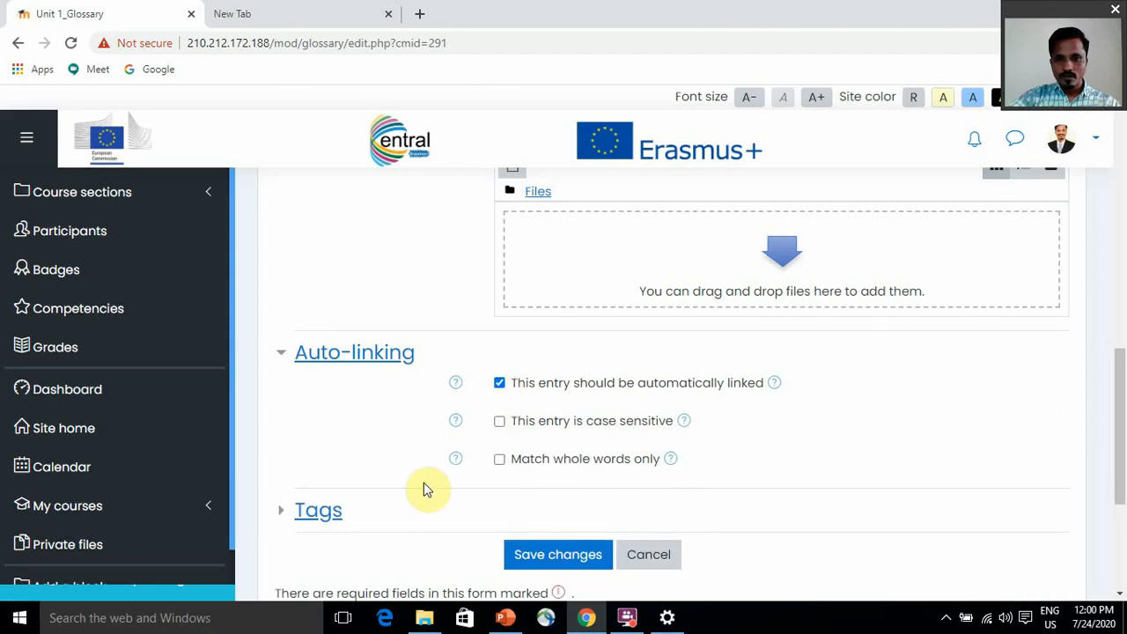
click(500, 383)
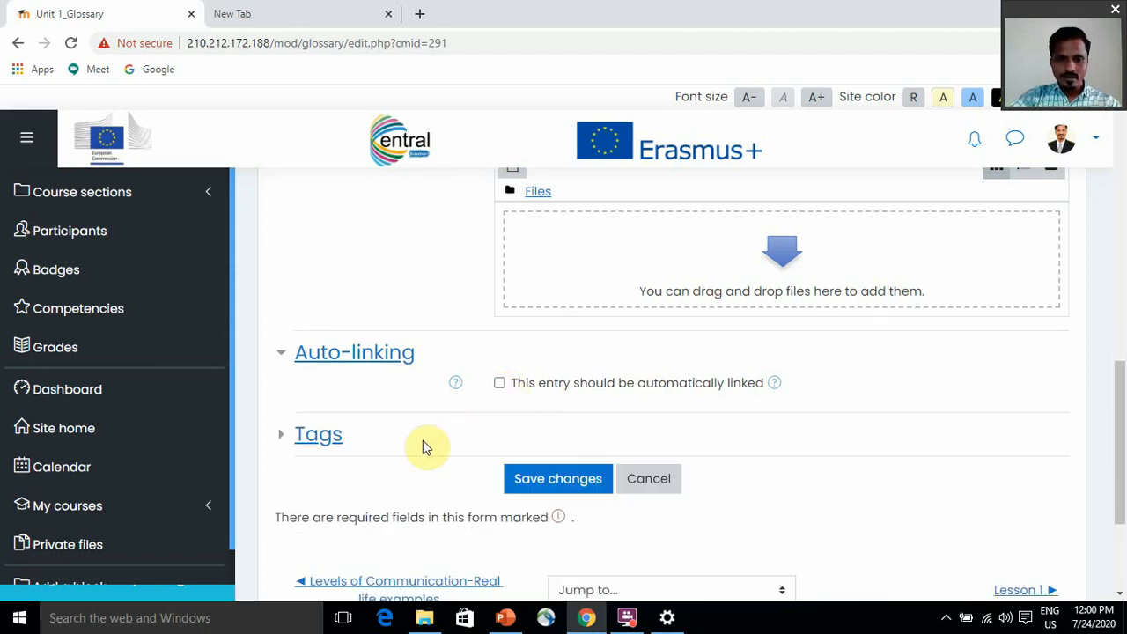
Save the new glossary entry and view it in the glossary listing
scroll(423, 446, down, 1)
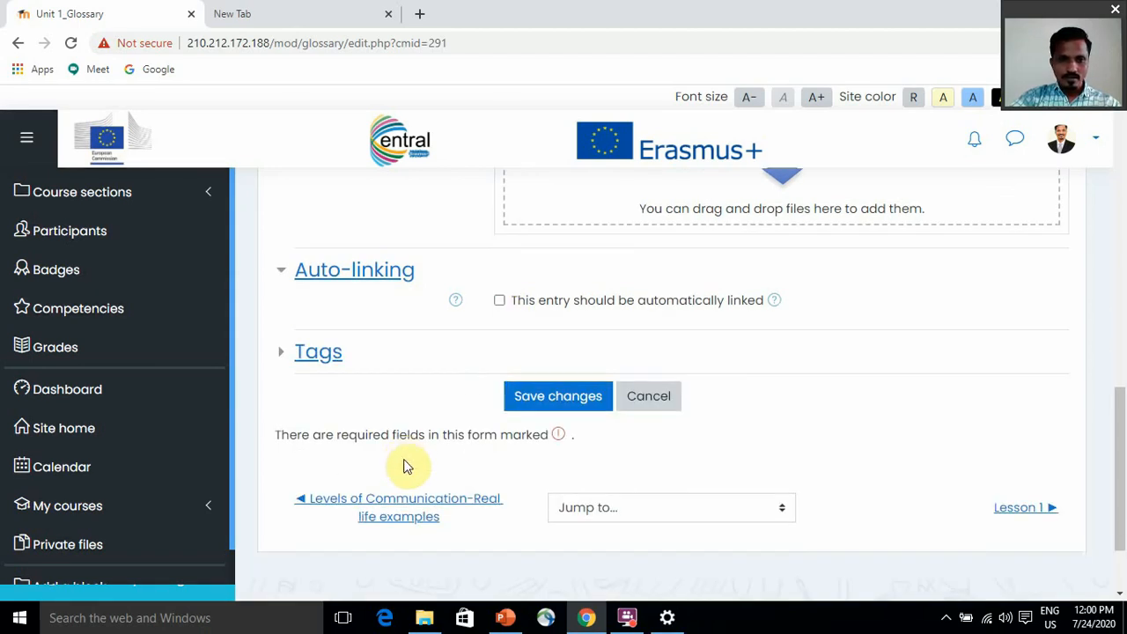
click(555, 401)
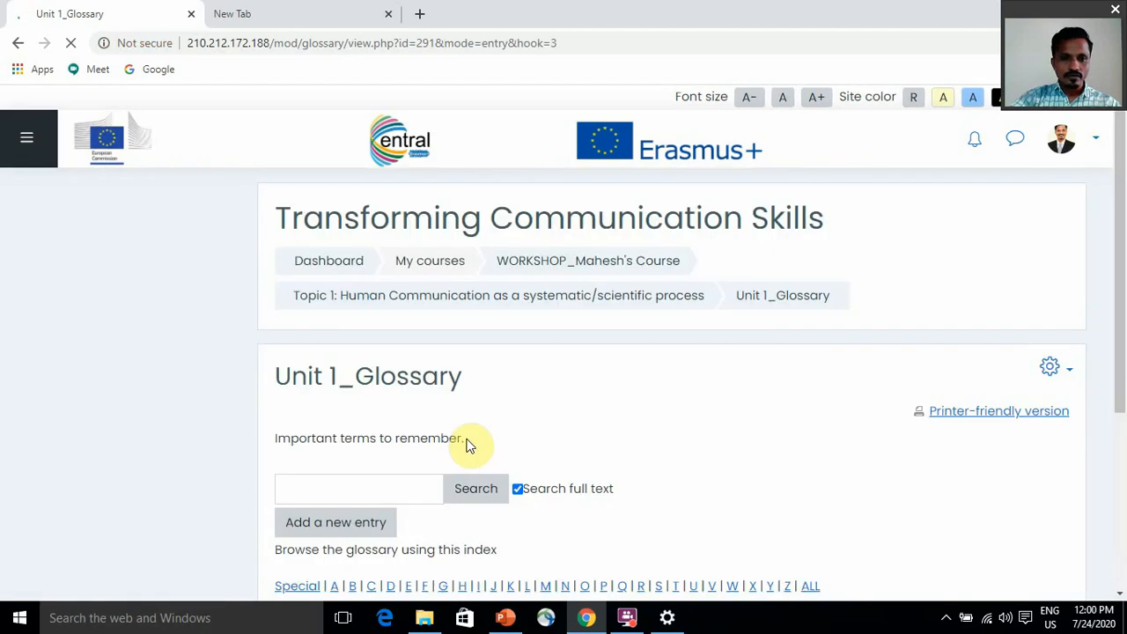
scroll(423, 444, down, 3)
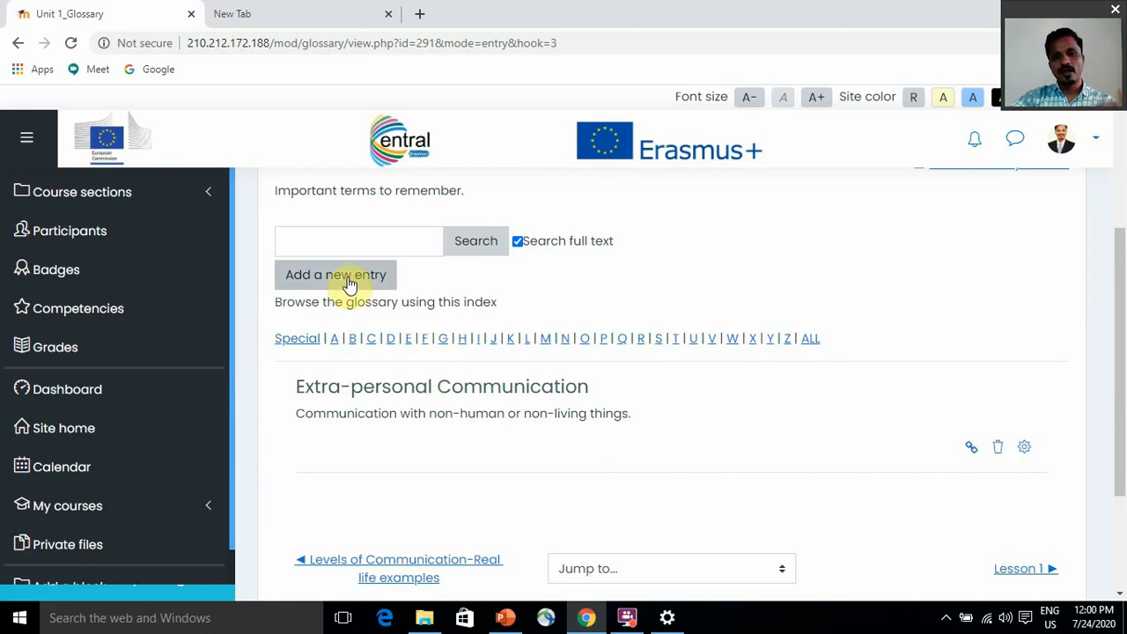
Review the saved glossary entry and return to the course's Topic 1 section to find Unit 1_Glossary
scroll(414, 390, down, 2)
scroll(445, 396, up, 1)
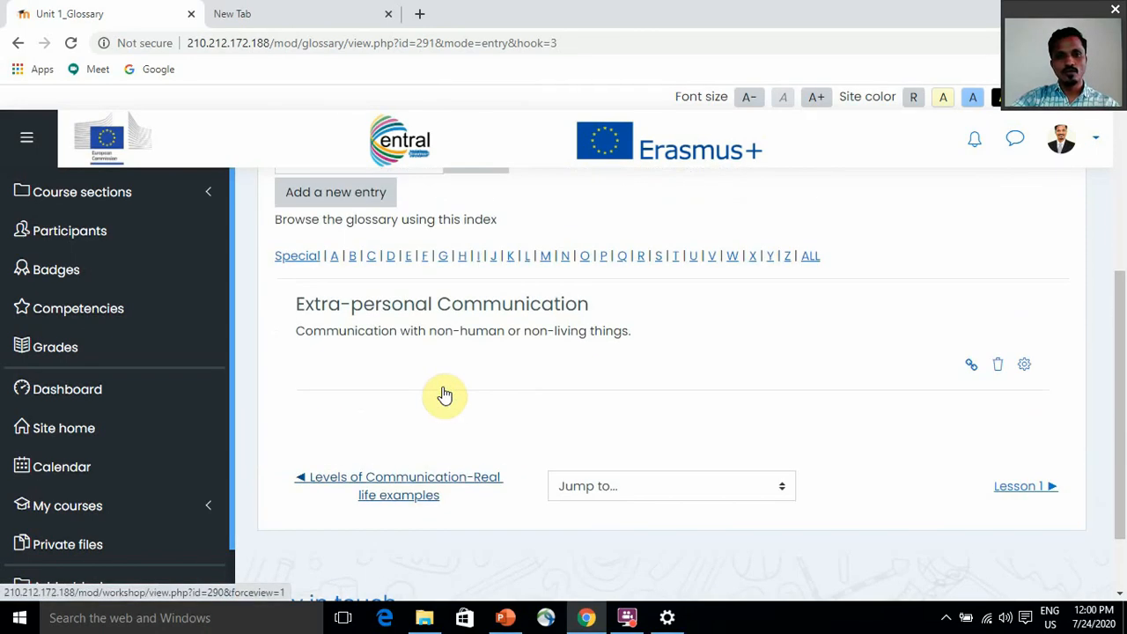
scroll(531, 410, up, 3)
scroll(534, 410, down, 4)
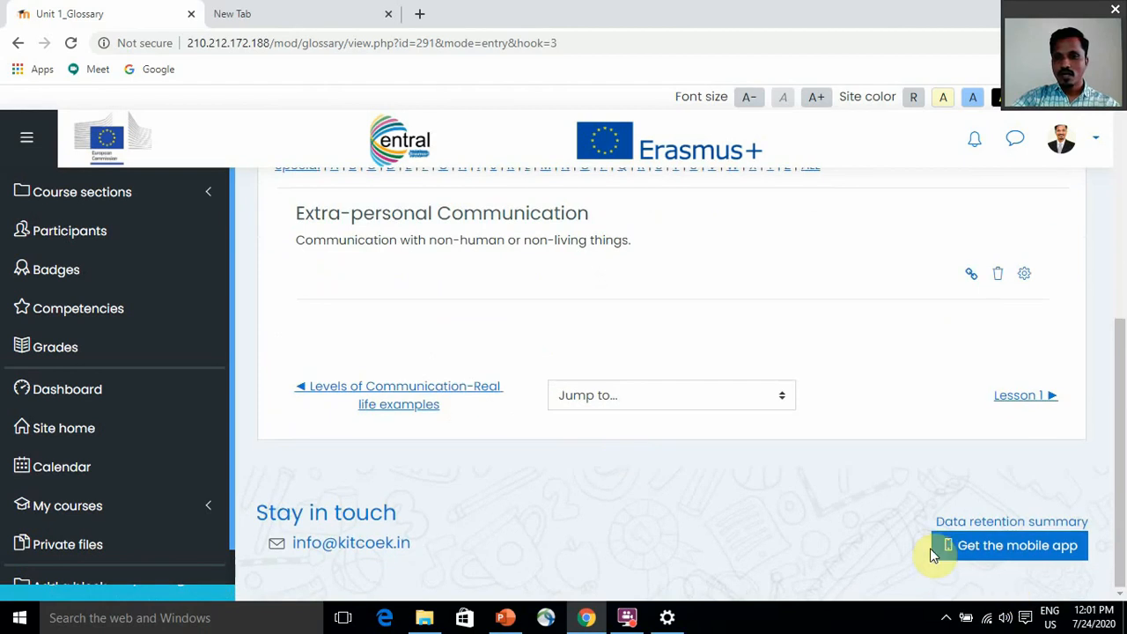
scroll(734, 526, up, 5)
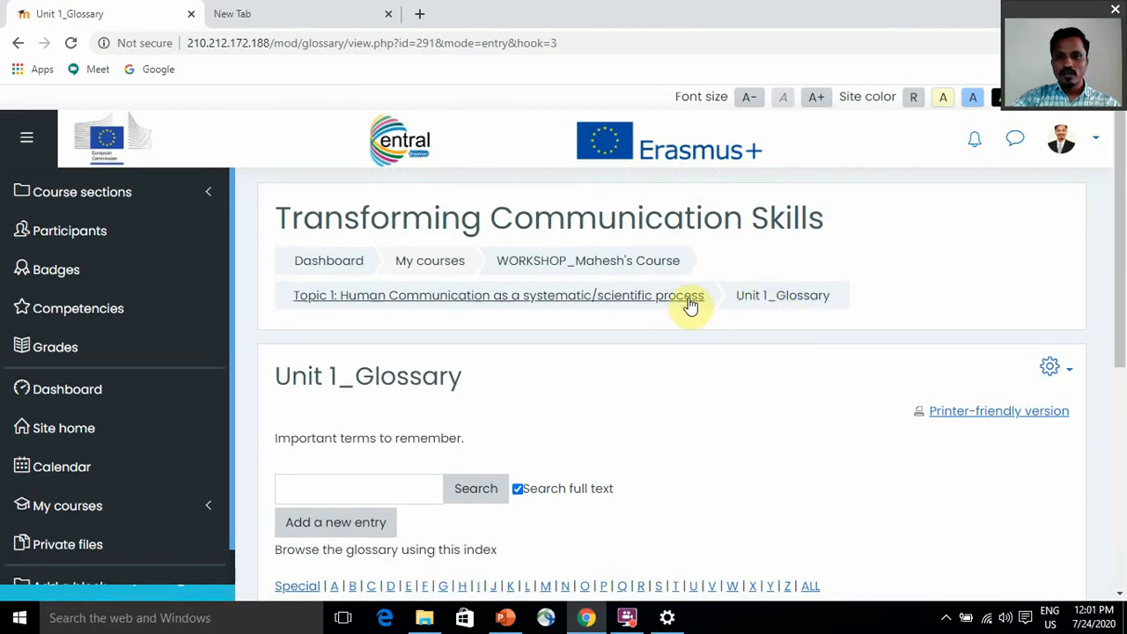
click(629, 304)
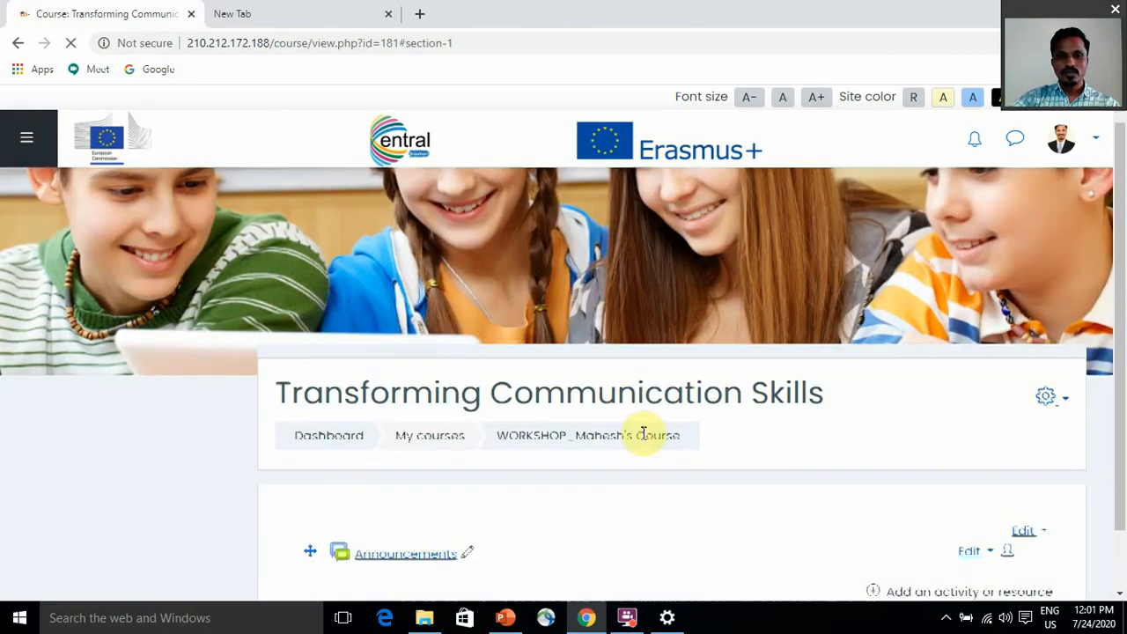
scroll(613, 465, down, 8)
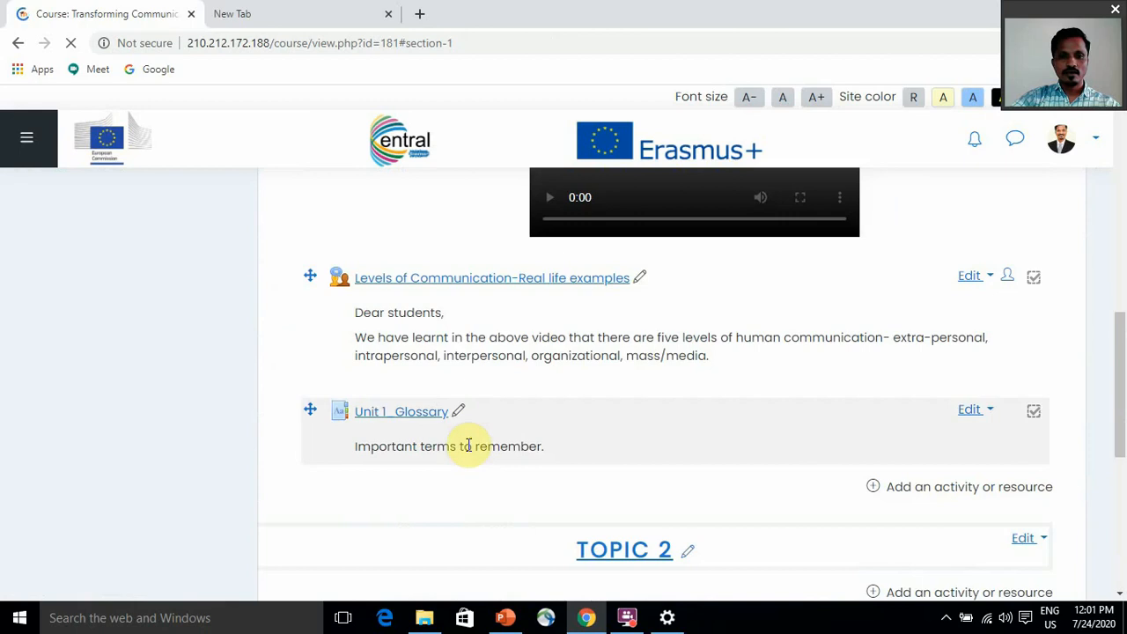
Switch the course role to Student
scroll(469, 445, up, 7)
click(1097, 140)
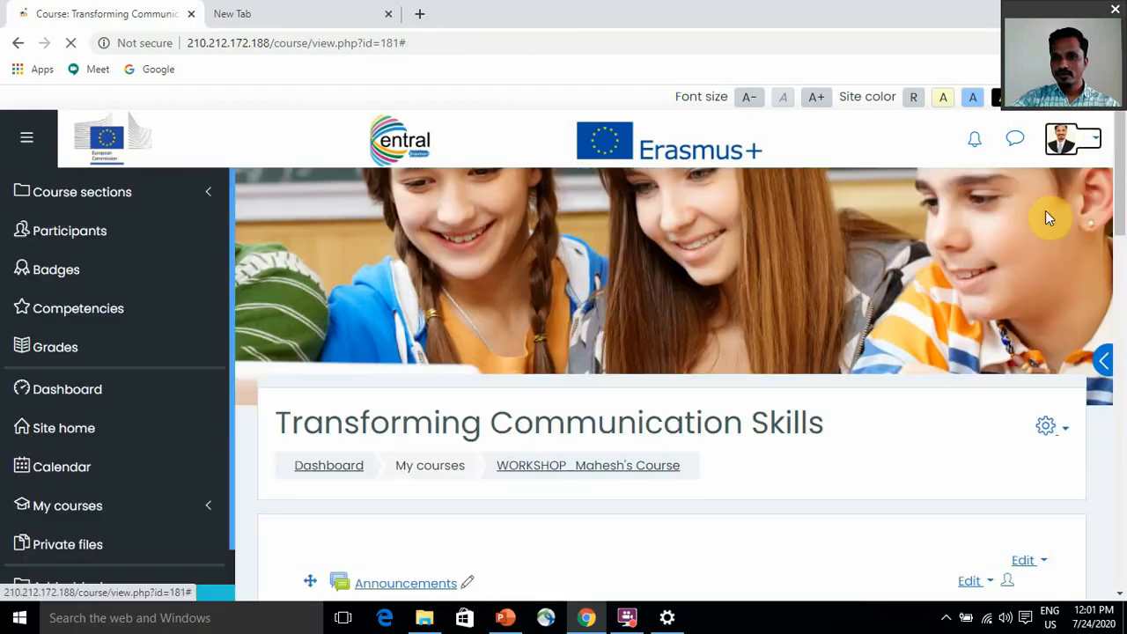
click(1094, 140)
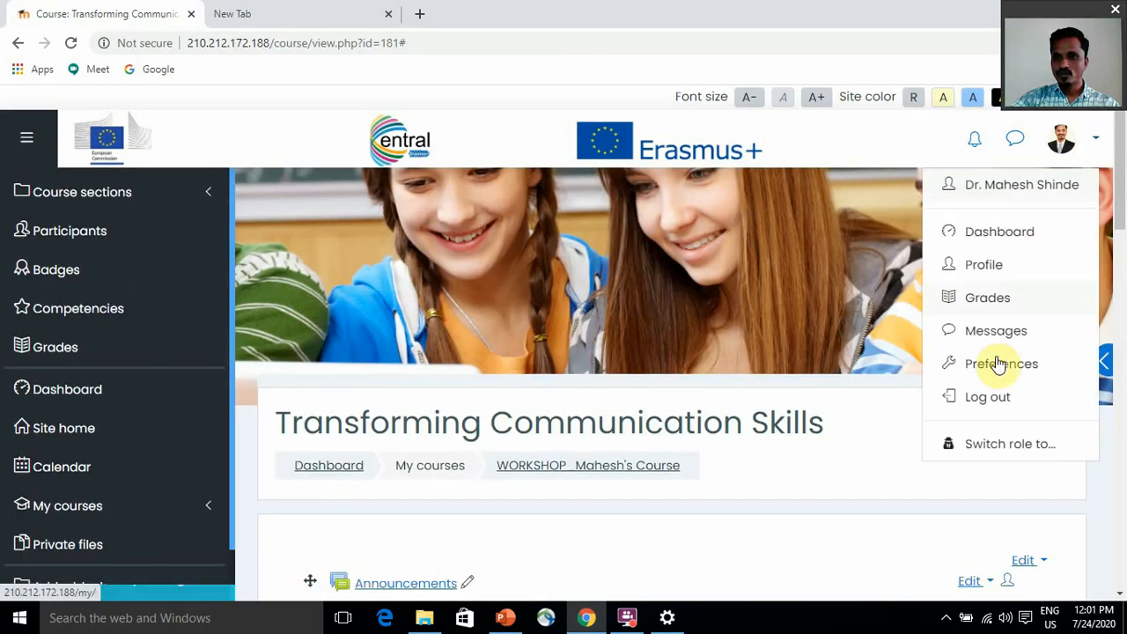
click(997, 443)
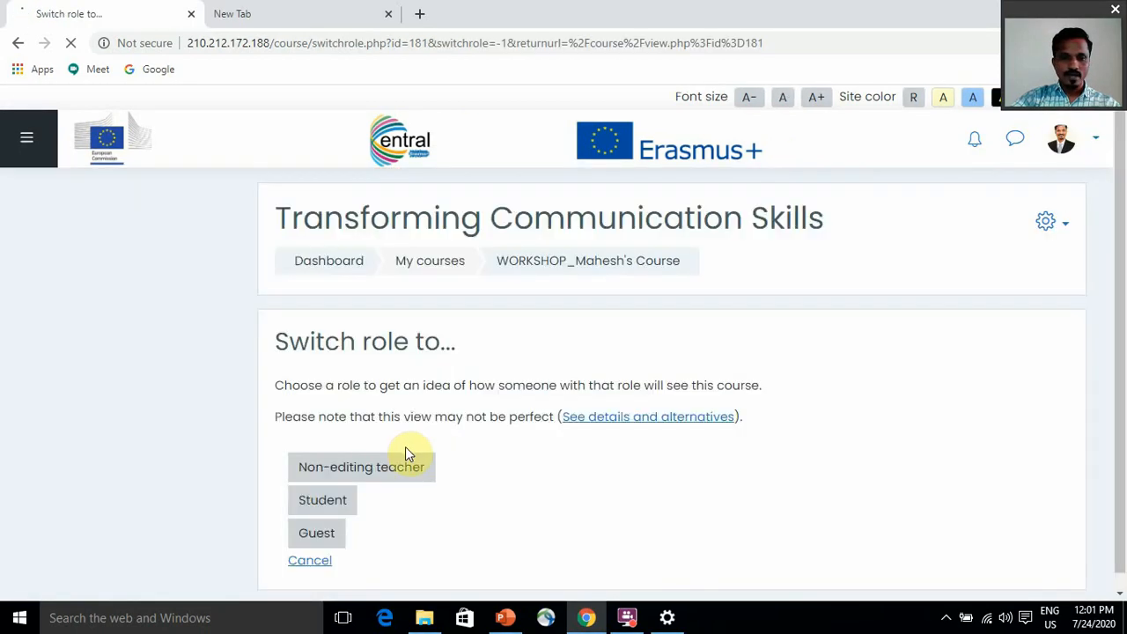
click(335, 491)
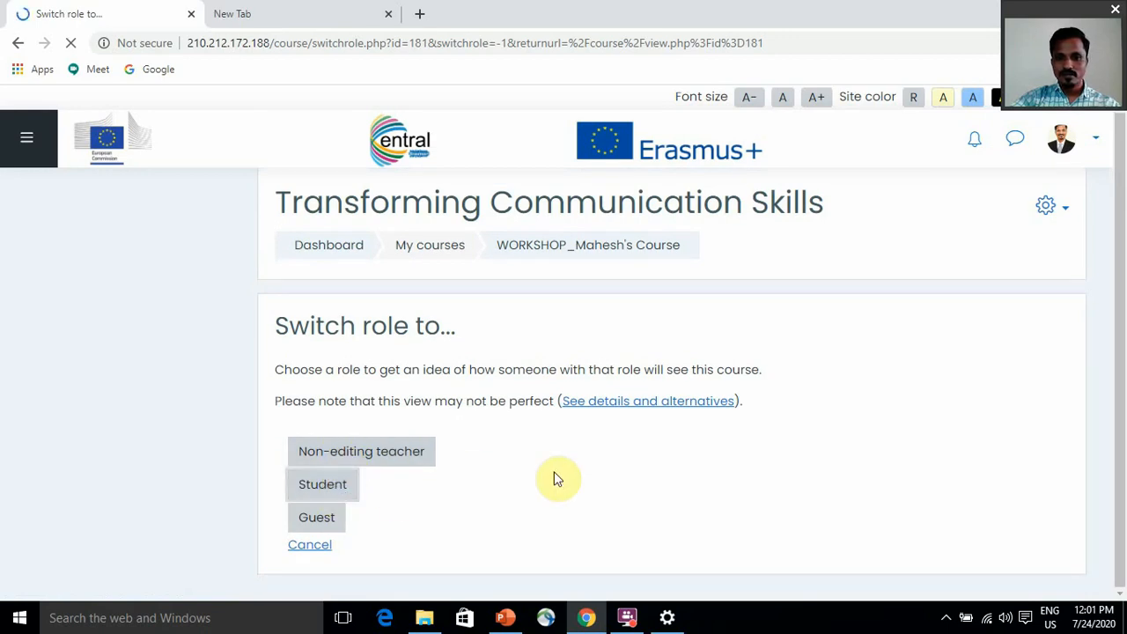
Open Unit 1_Glossary as a student and examine its entry listing and available options
scroll(558, 468, down, 7)
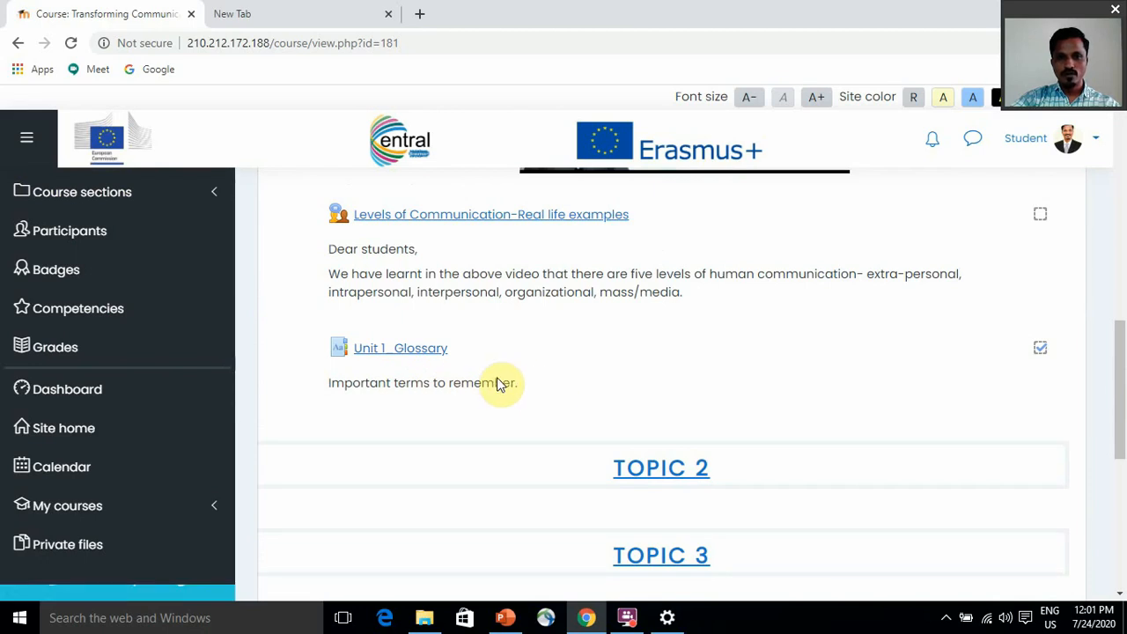
click(499, 384)
scroll(474, 405, down, 3)
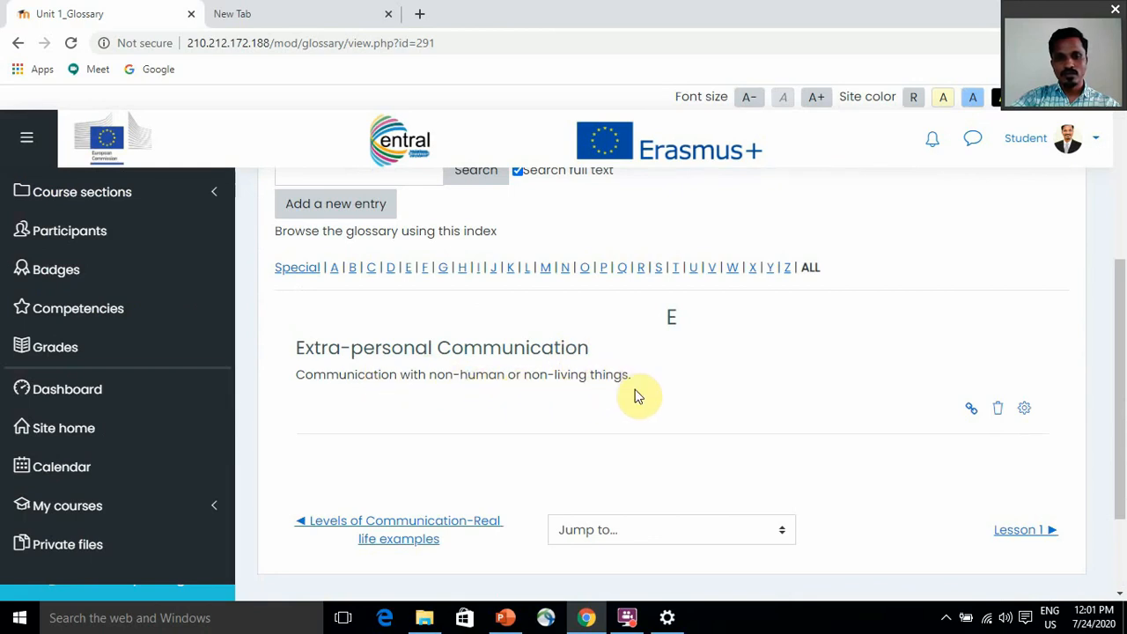
scroll(637, 396, down, 3)
scroll(638, 397, up, 10)
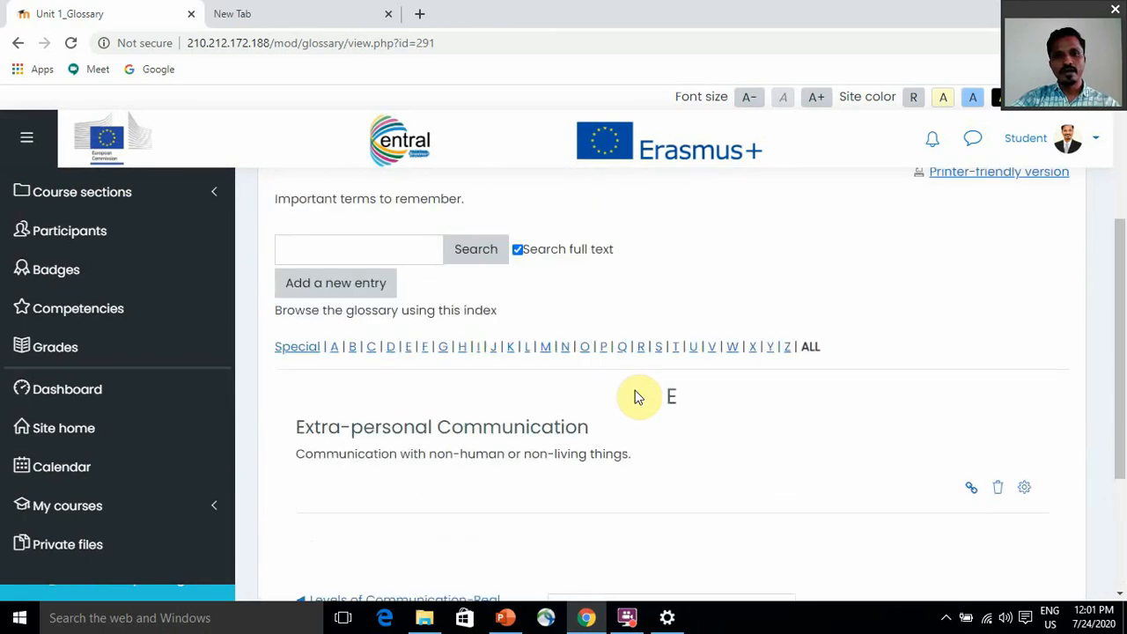
Leave the glossary and start adding a new badge from the course's Badges page
click(331, 262)
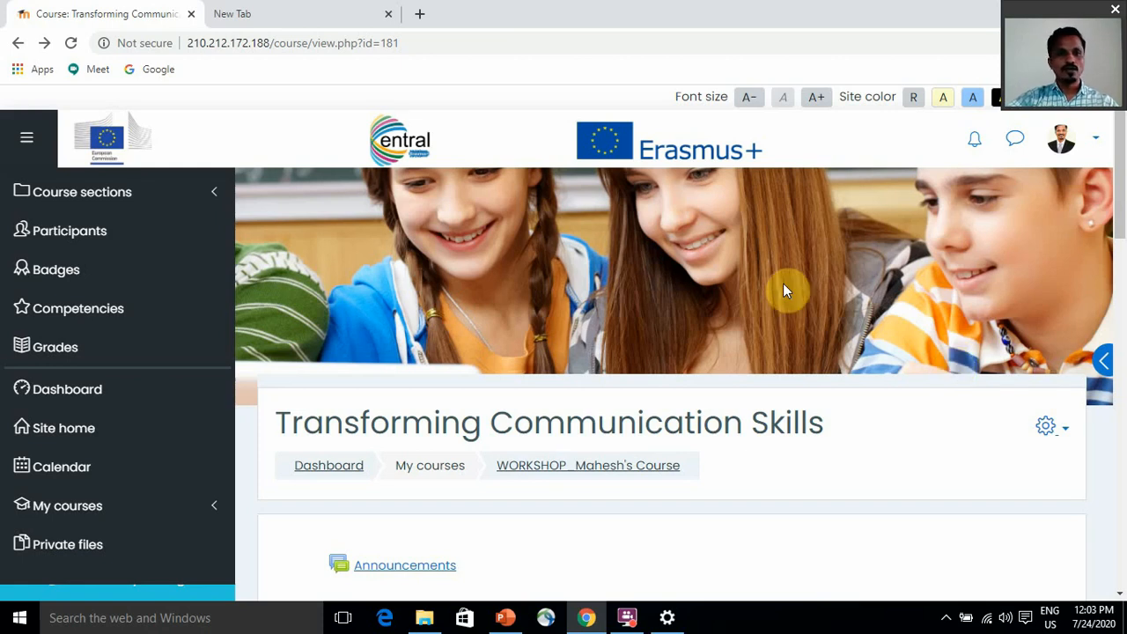
click(55, 275)
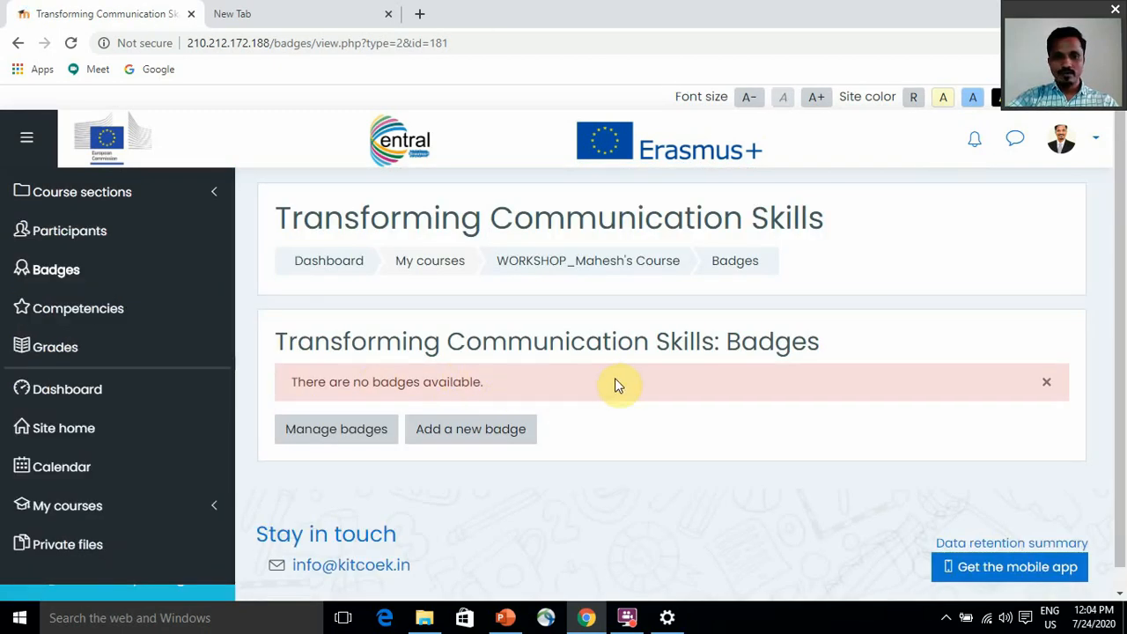
scroll(614, 380, down, 1)
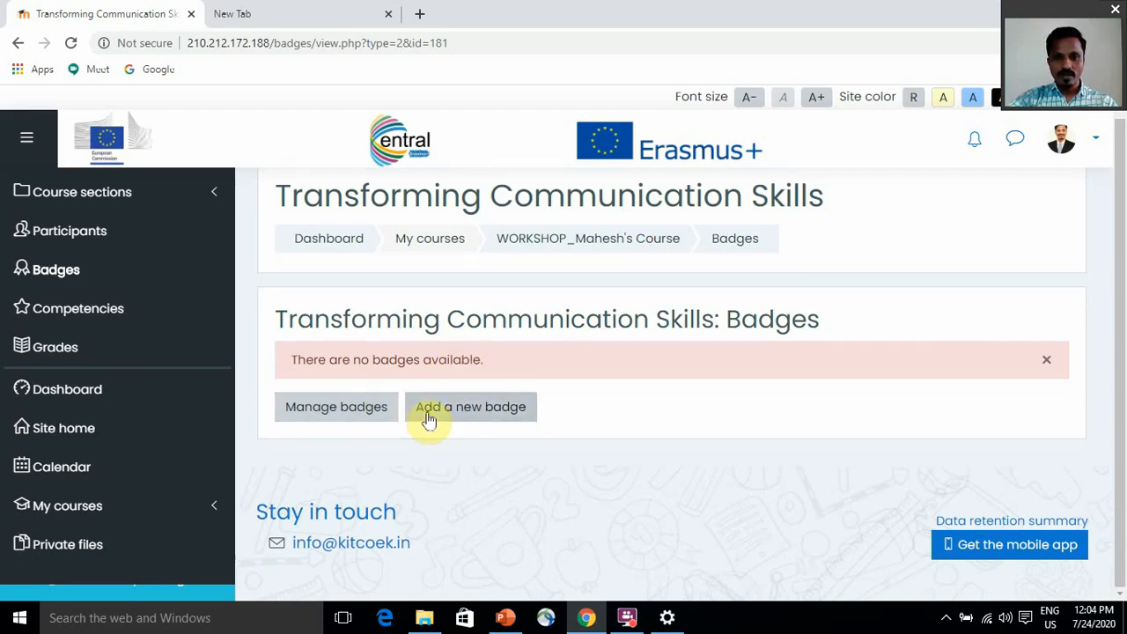
click(498, 418)
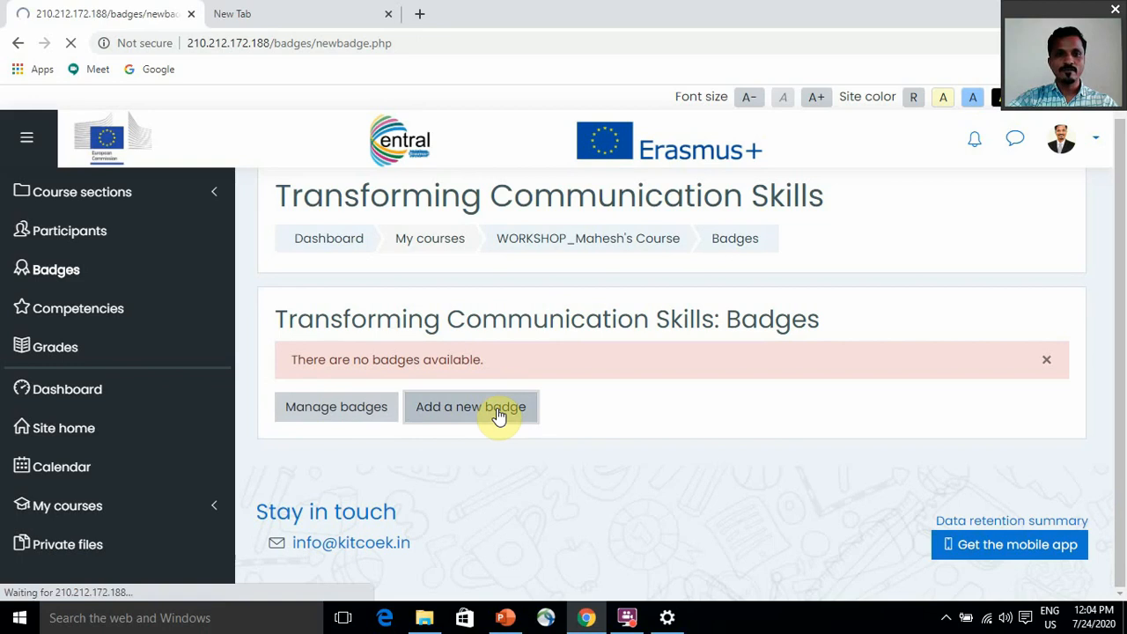
scroll(496, 410, down, 1)
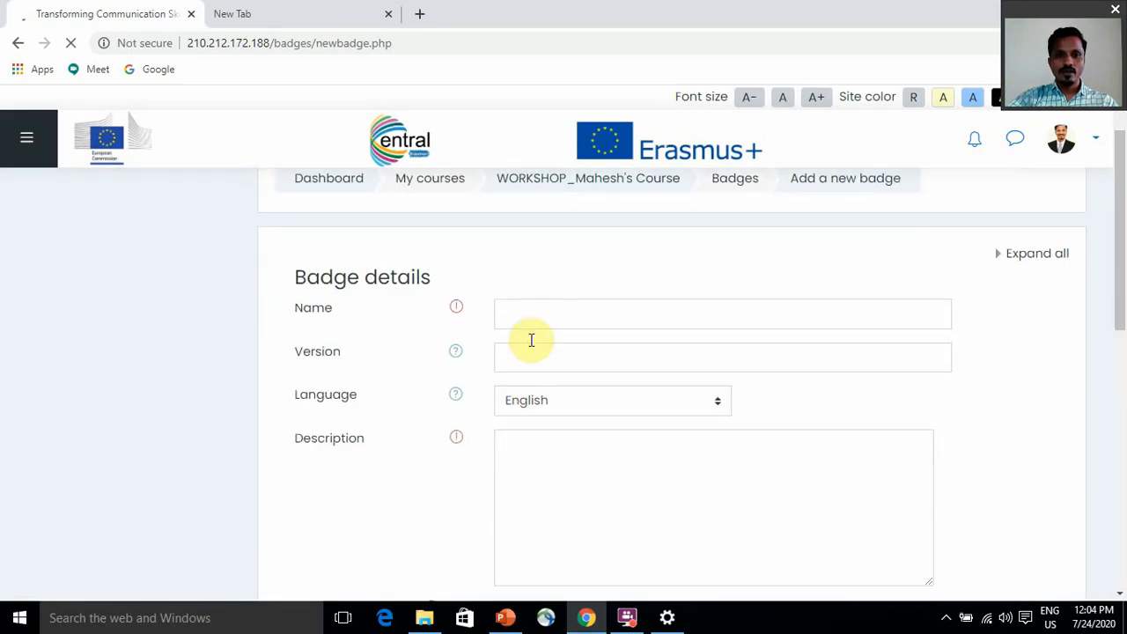
Name the new badge "Topic 1 completion"
click(542, 319)
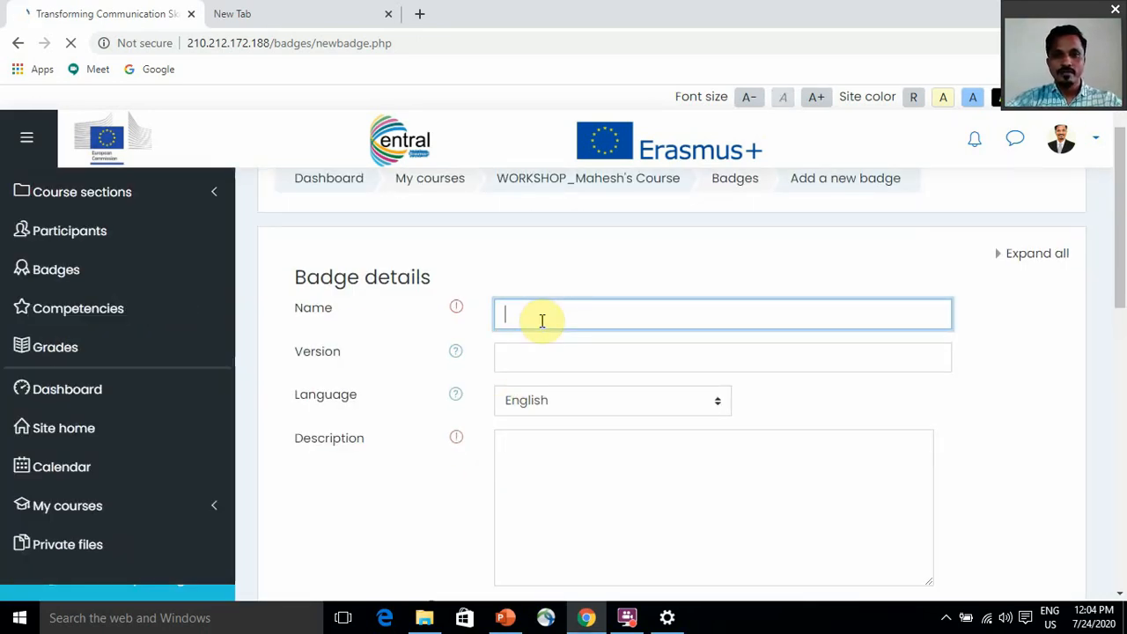
text(T)
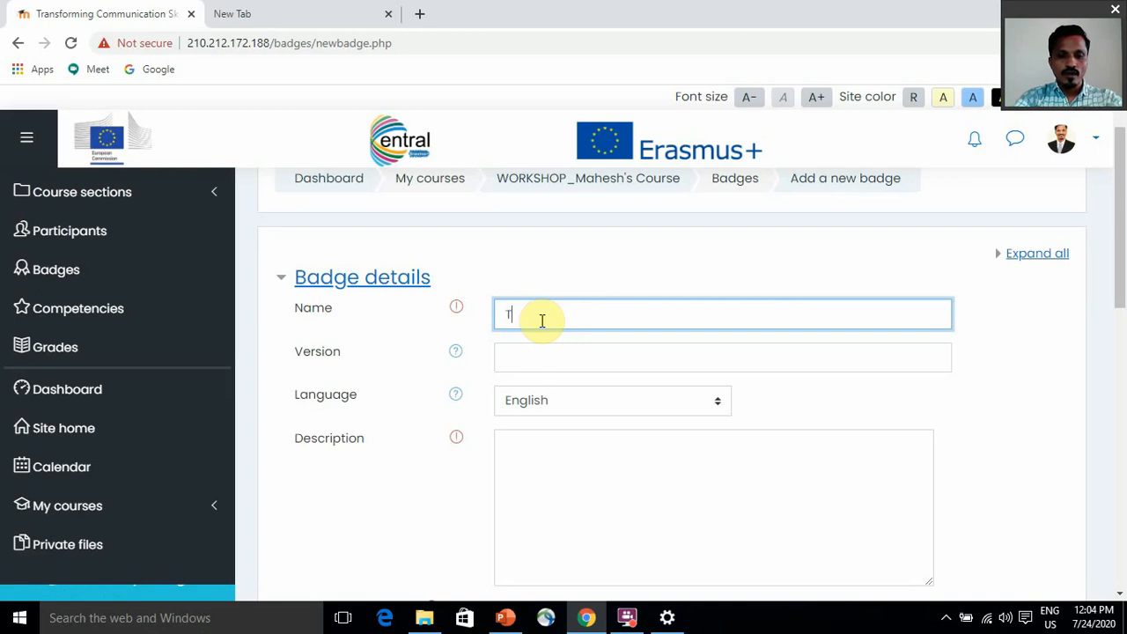
text(opic)
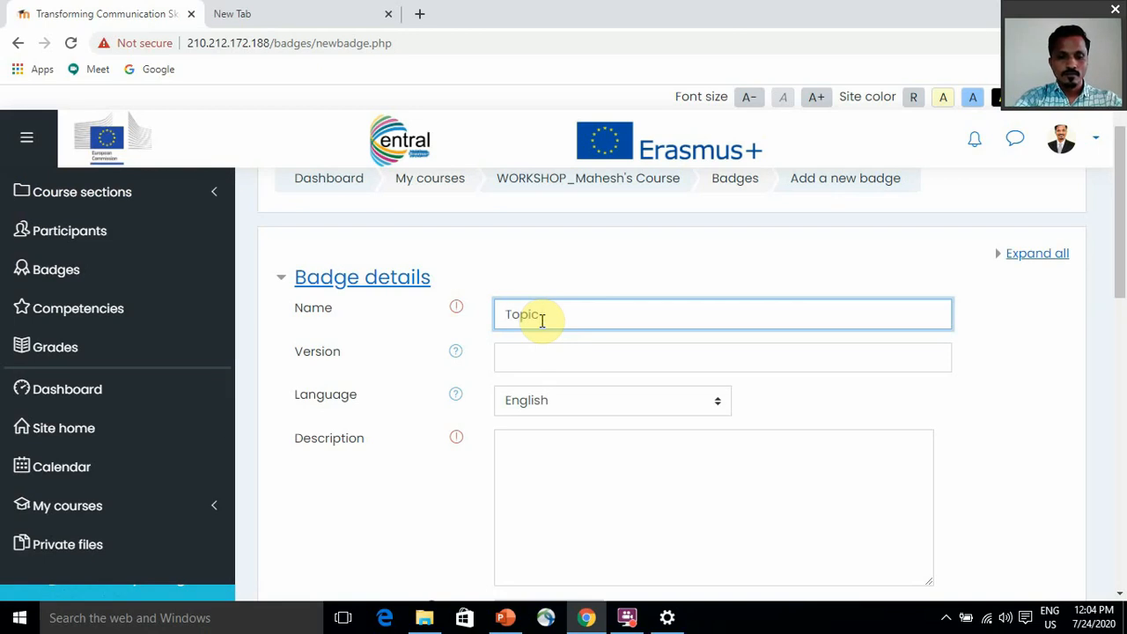
text( 1 c)
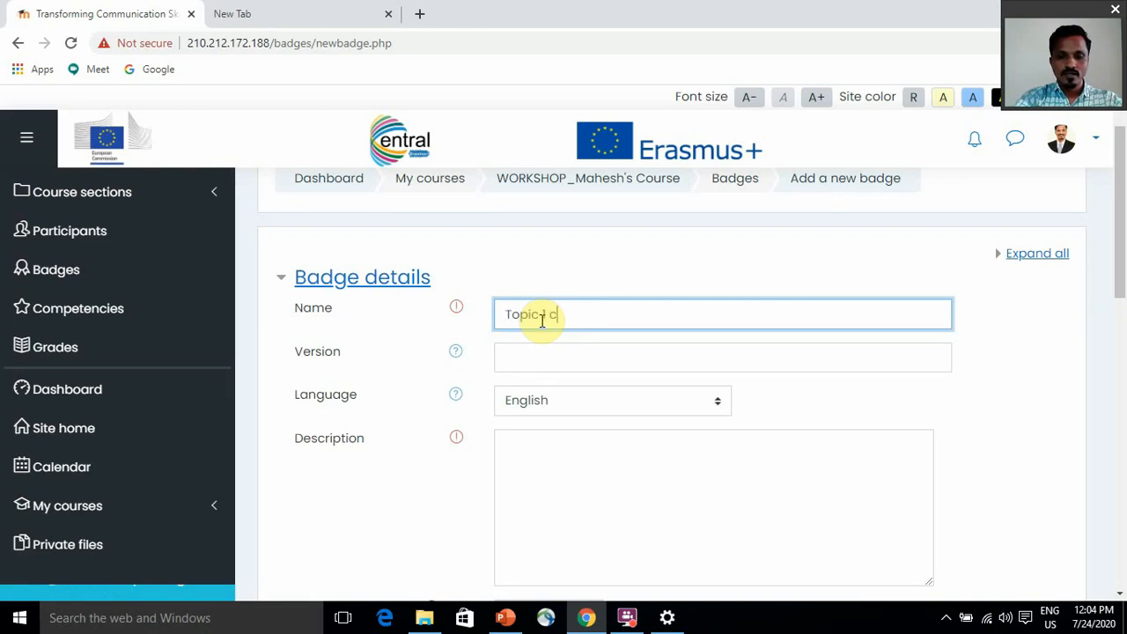
text(ompletion)
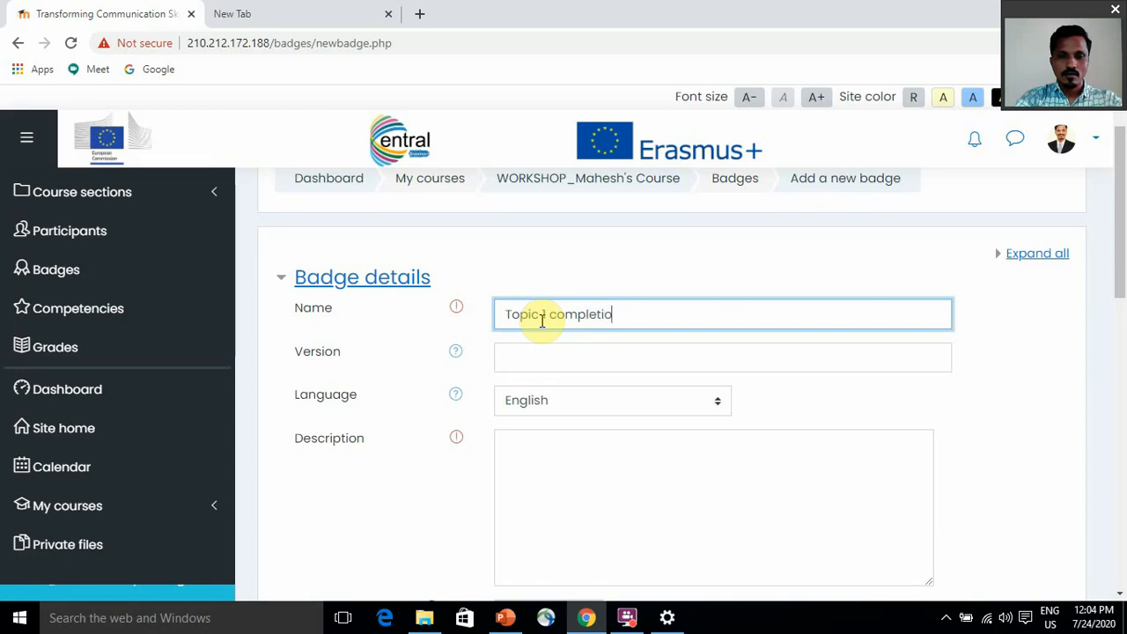
click(557, 444)
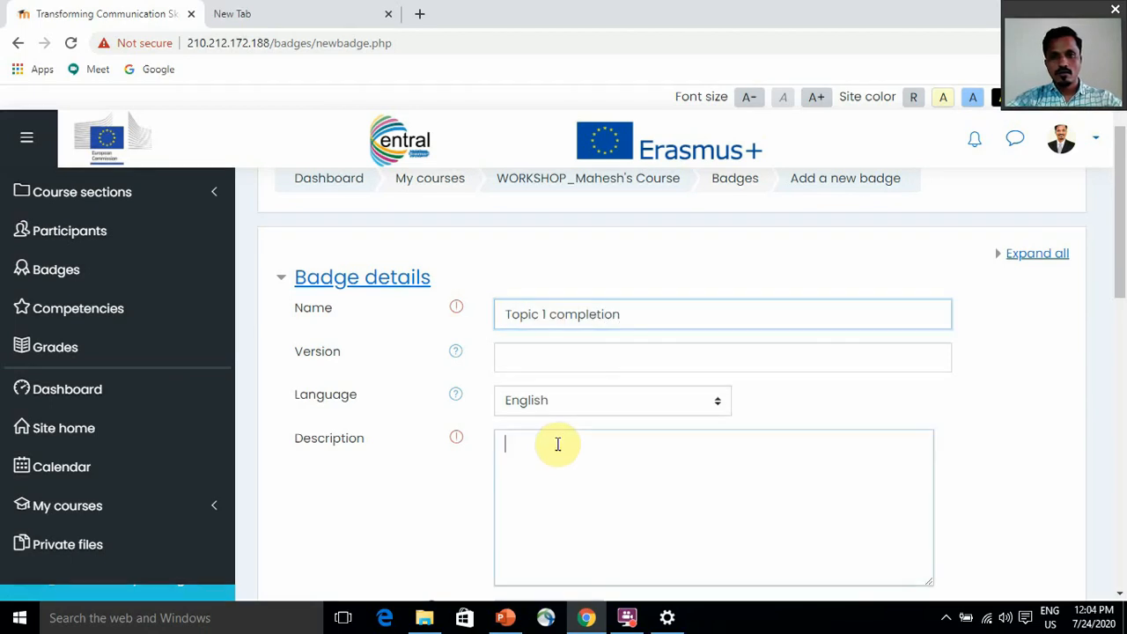
click(588, 315)
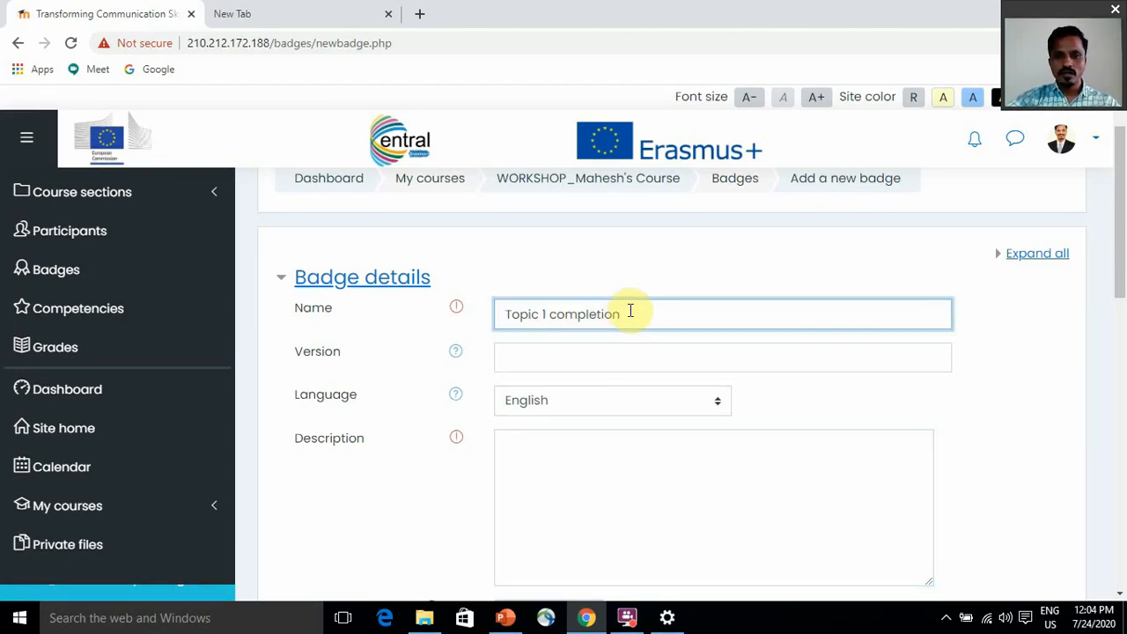
Enter "Well done!" as the badge description
click(540, 445)
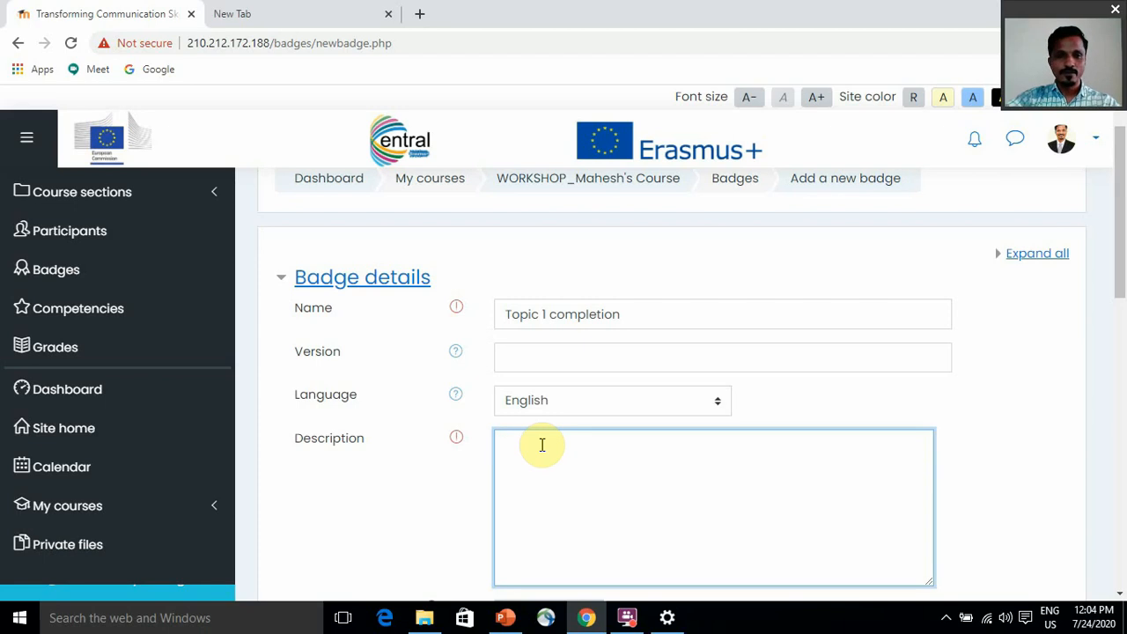
text(W)
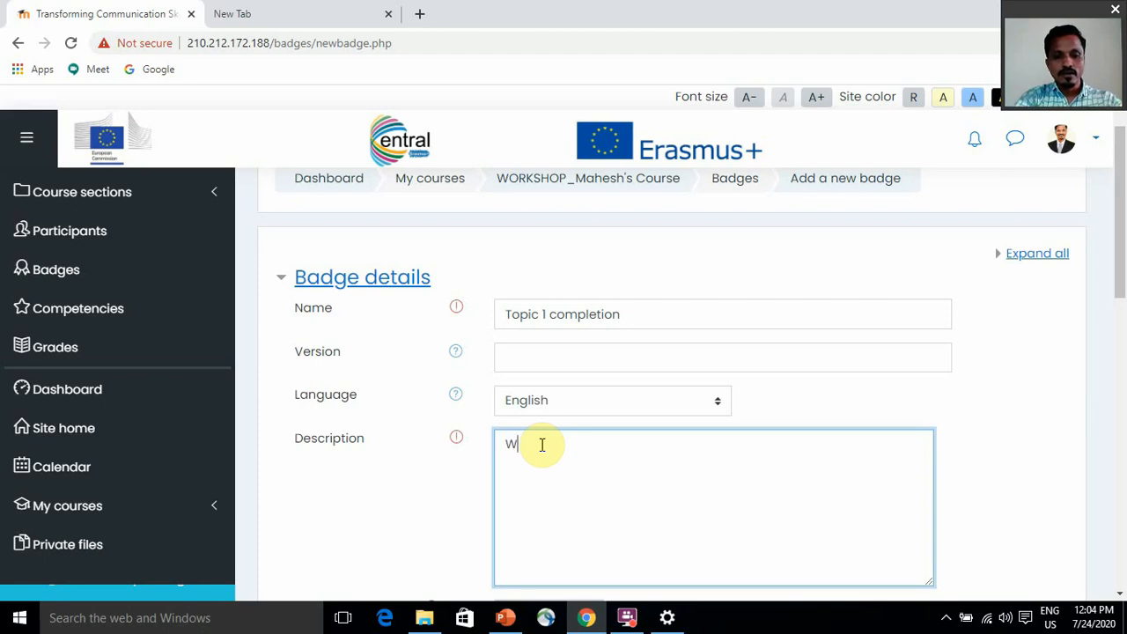
text(ell done)
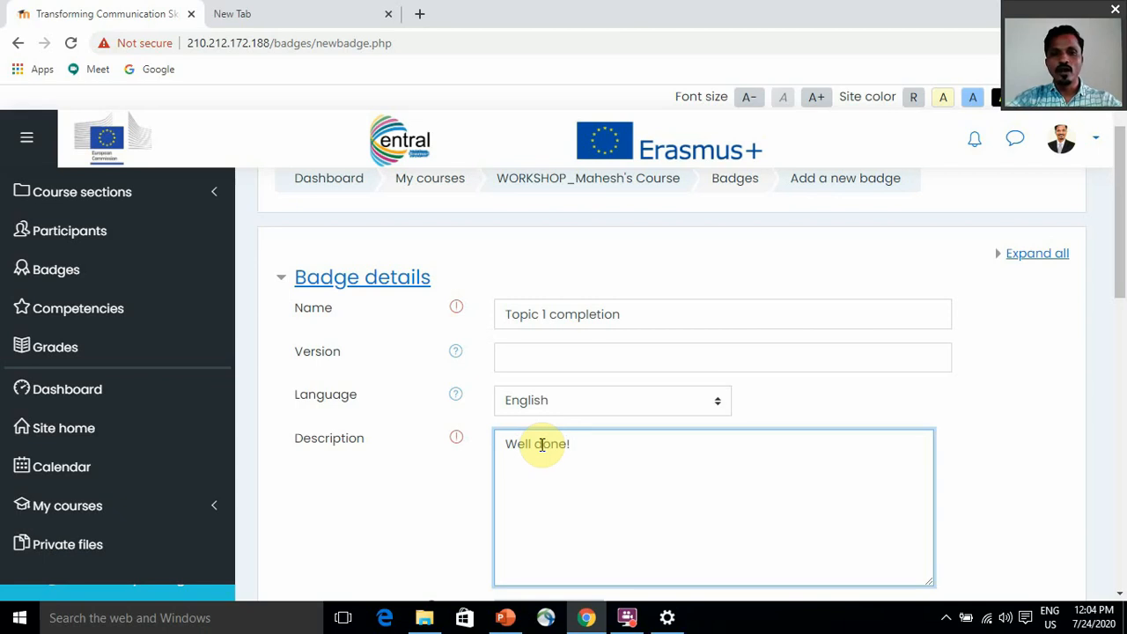
text(!)
scroll(591, 466, down, 2)
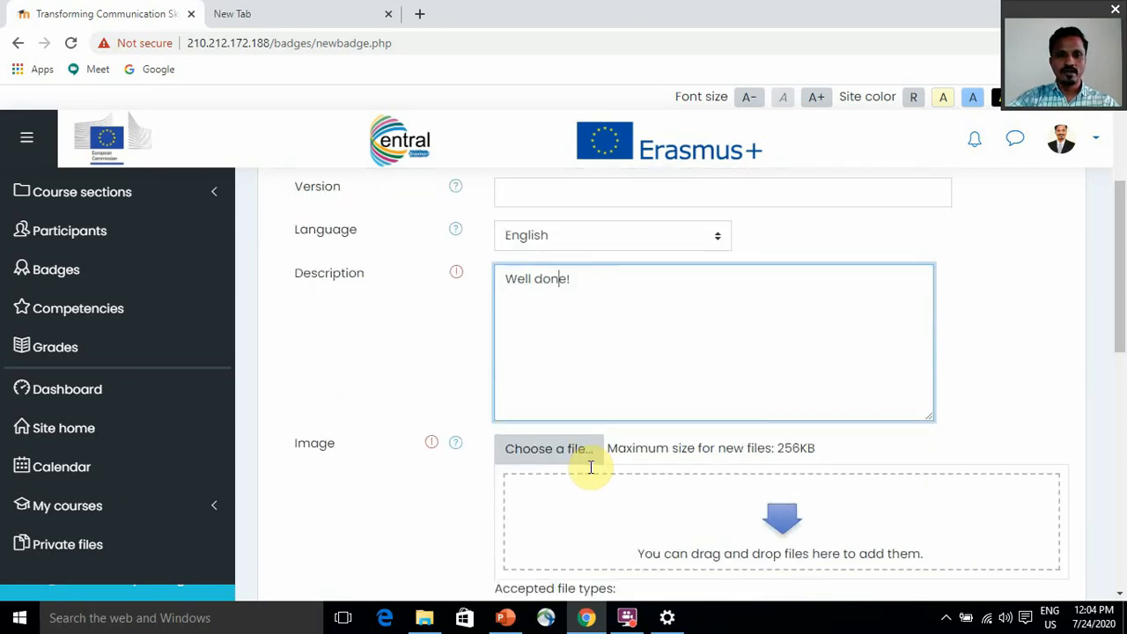
Upload Badge1.png from the desktop's International workshop_Erasmus_KIT folder as the badge image
scroll(468, 475, down, 1)
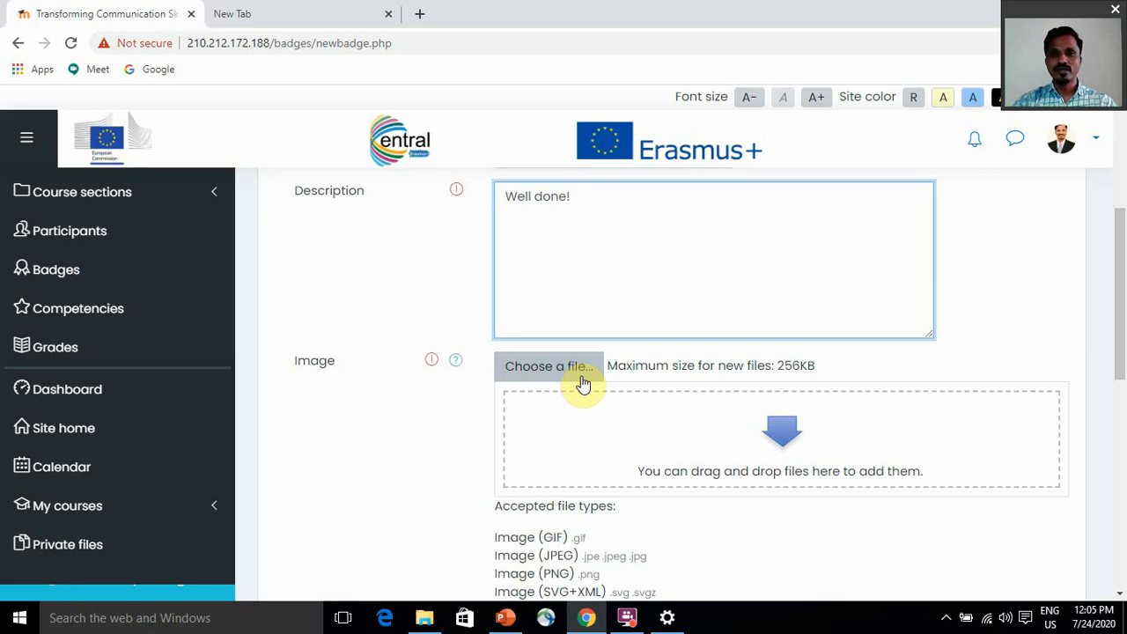
click(789, 430)
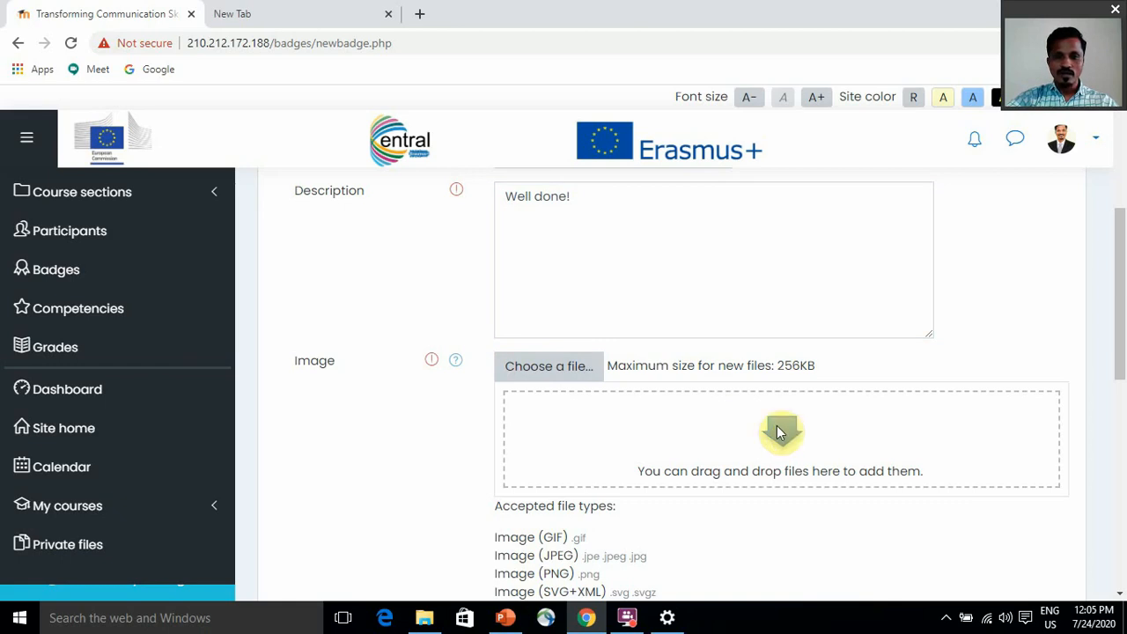
click(571, 372)
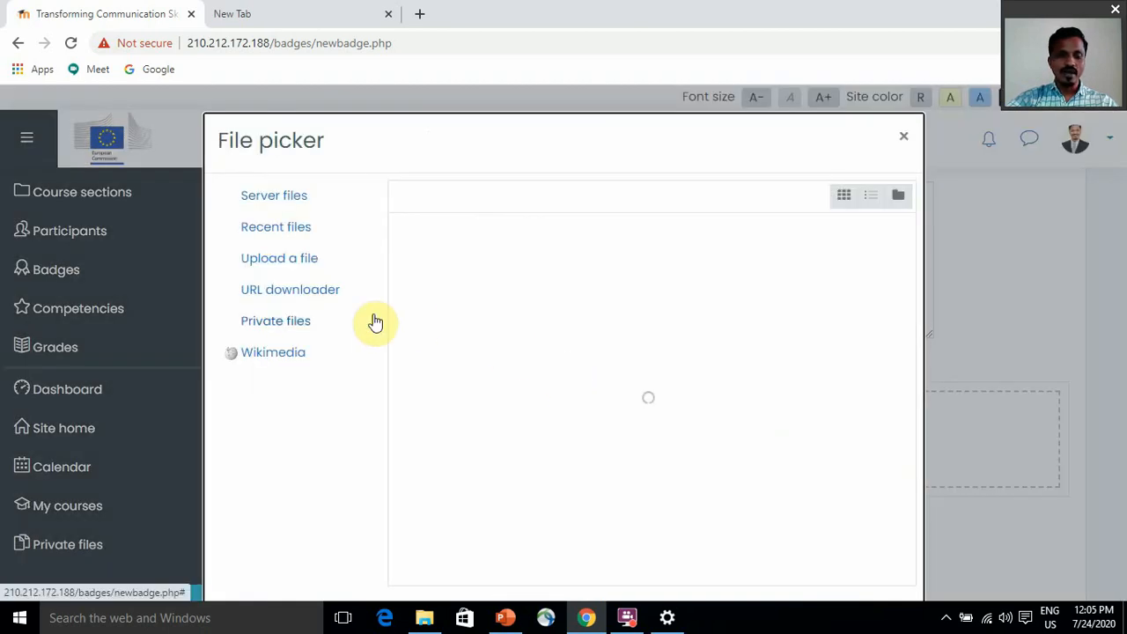
click(451, 300)
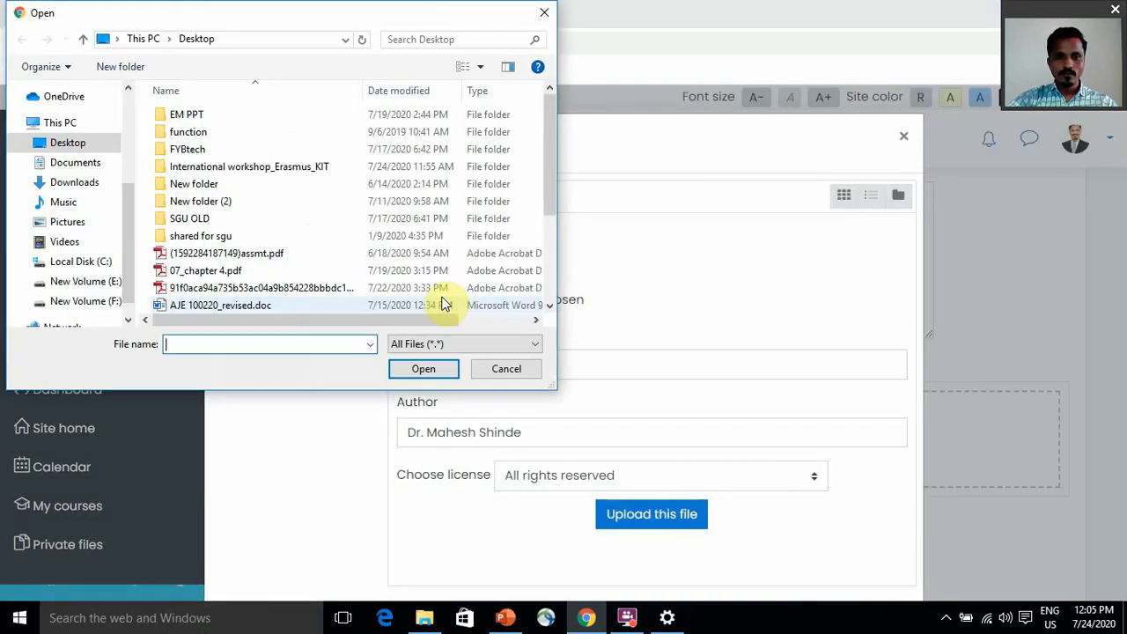
click(193, 223)
double_click(231, 169)
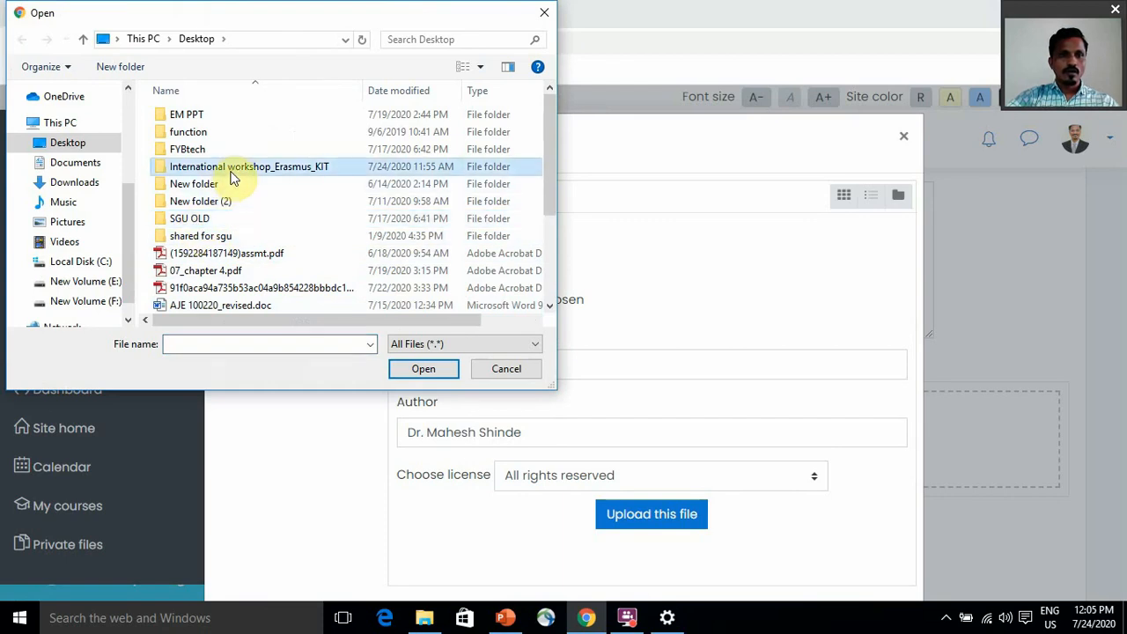
click(202, 132)
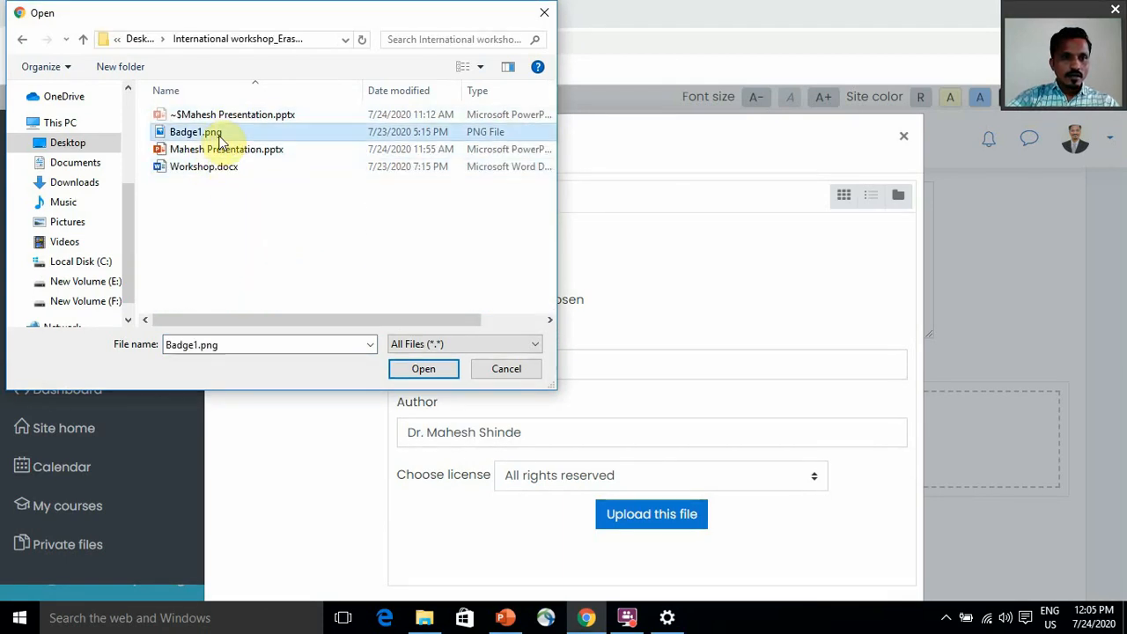
click(423, 369)
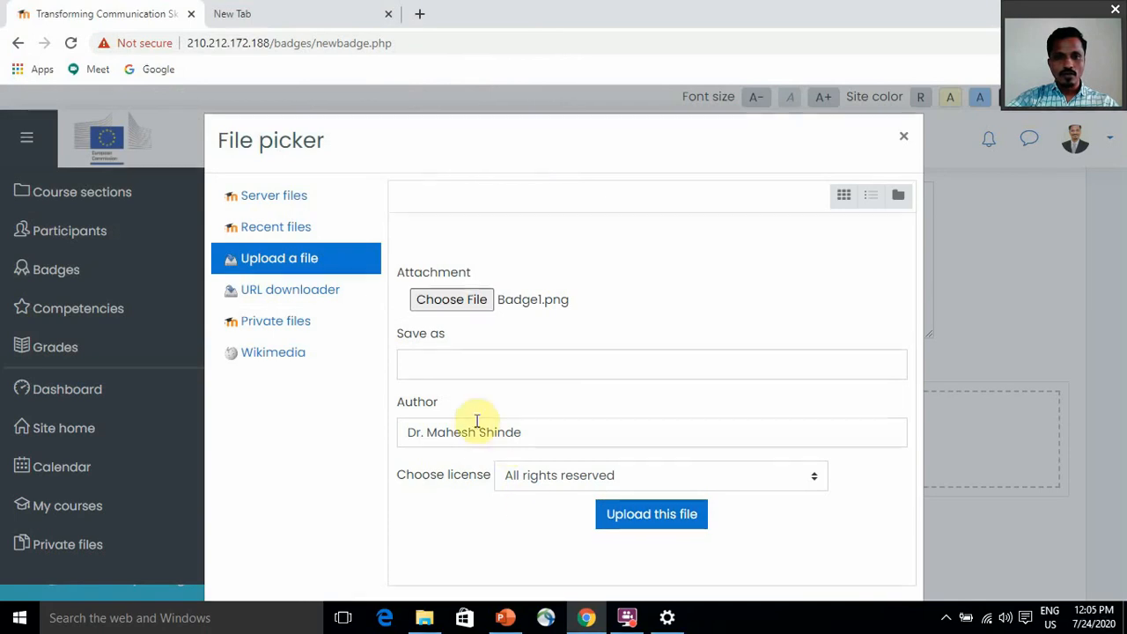
click(620, 516)
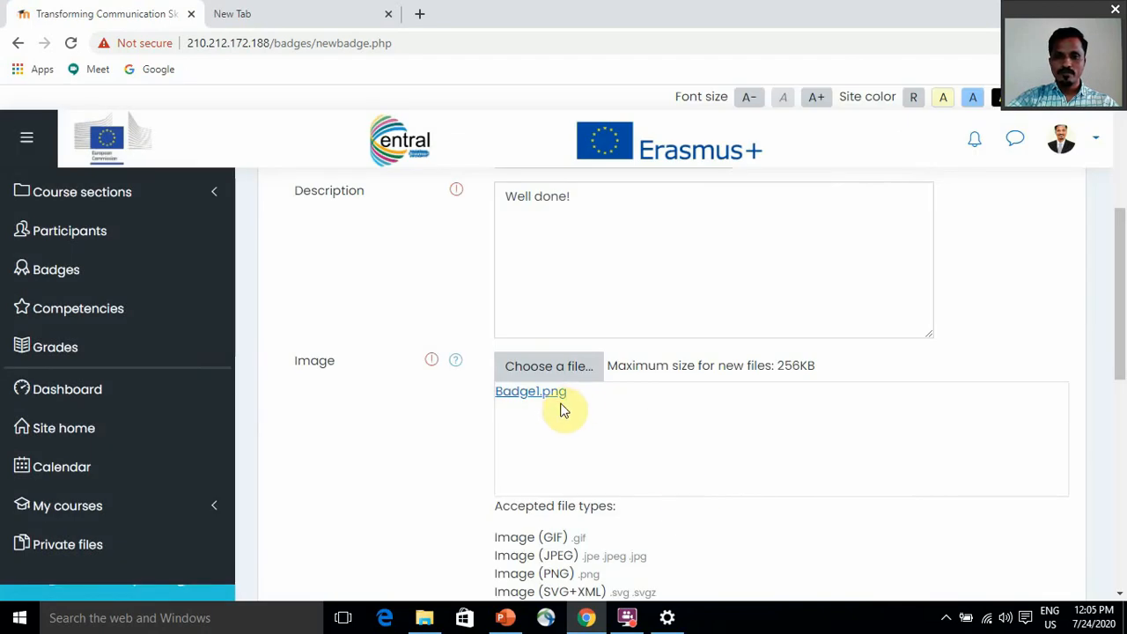
Enter the image author's name in the badge details, leaving the author's email blank
scroll(658, 427, down, 1)
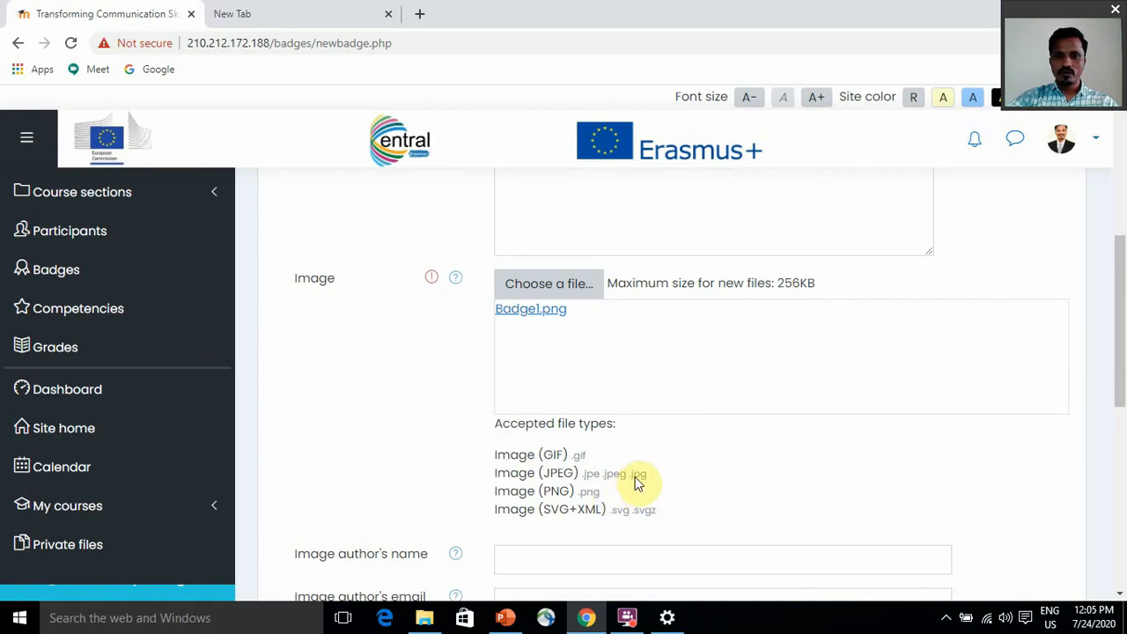
scroll(637, 476, down, 2)
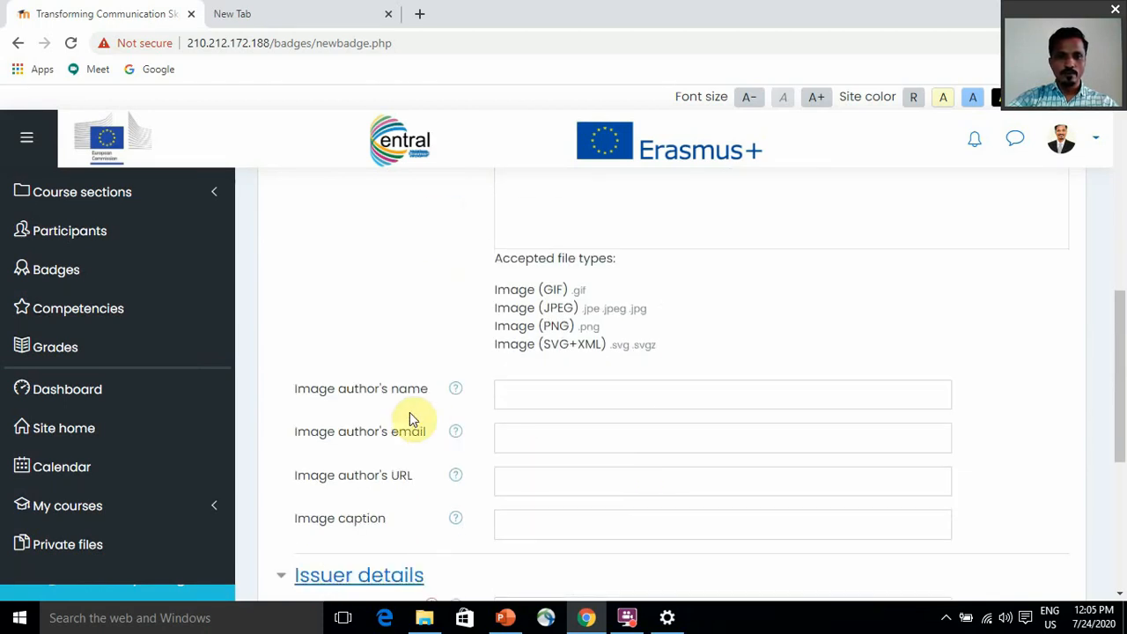
click(560, 401)
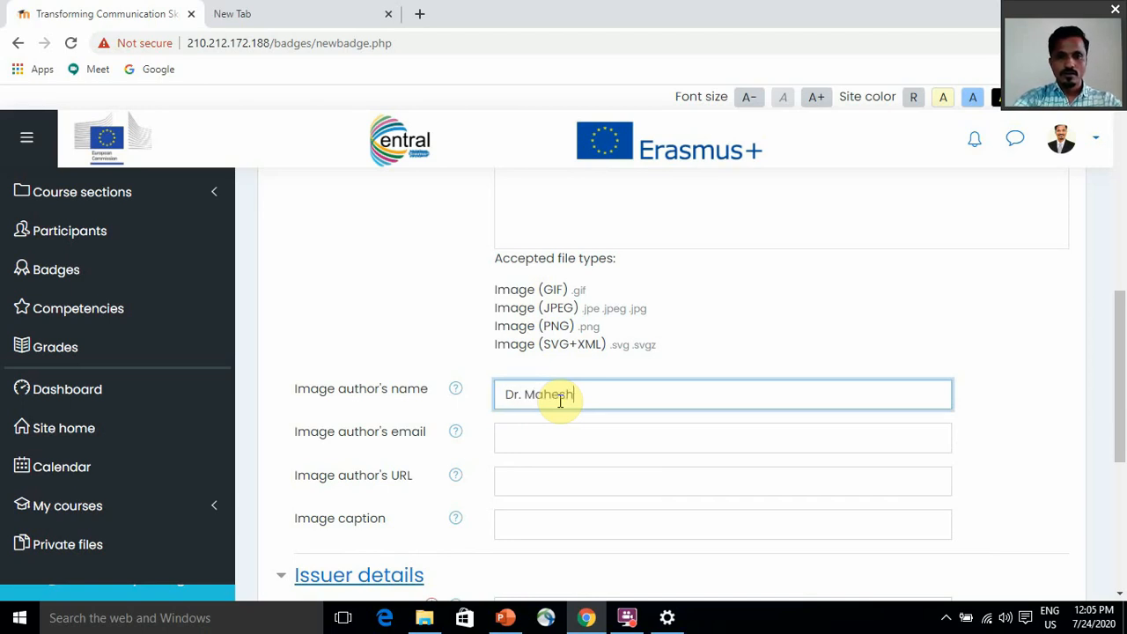
click(560, 431)
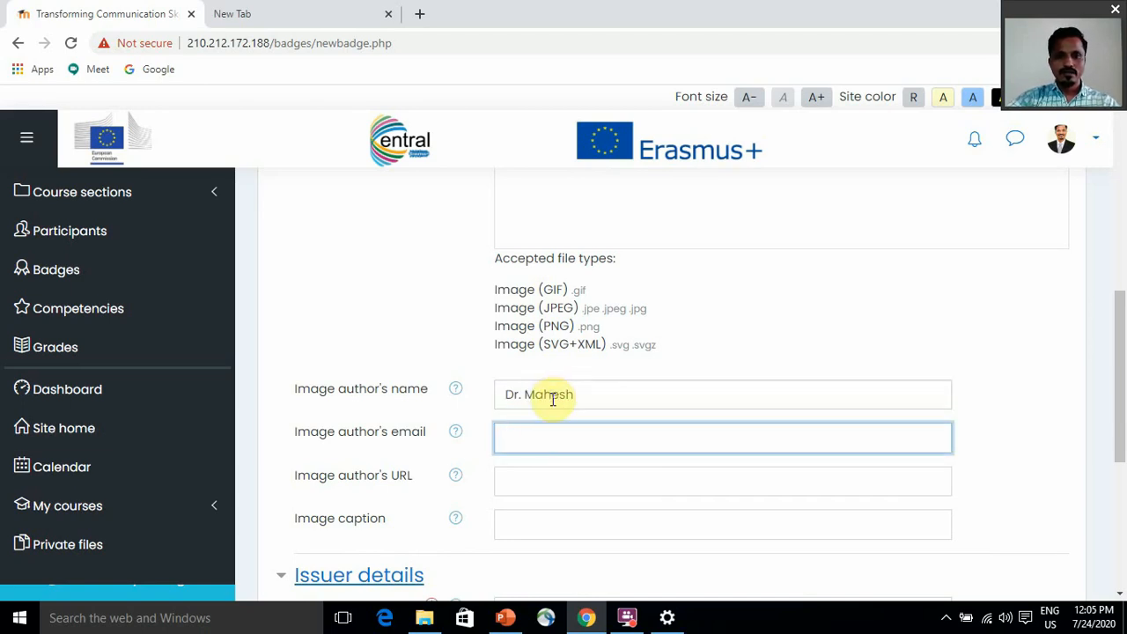
Enter the issuer's name, leave the contact blank, and create the badge
scroll(542, 471, down, 1)
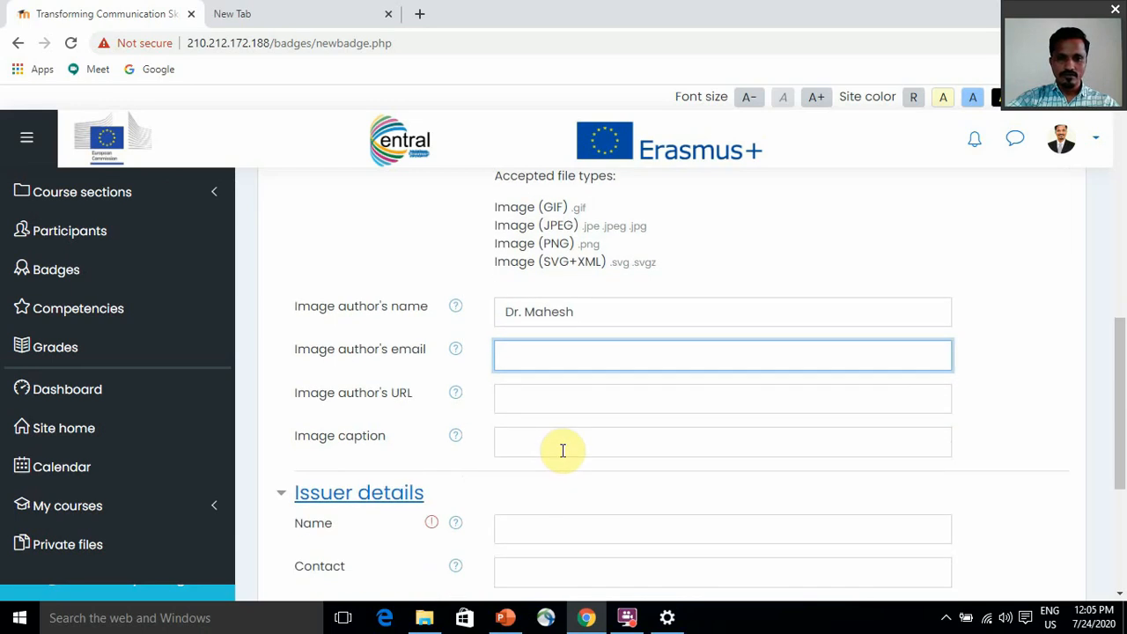
scroll(558, 450, down, 1)
click(537, 443)
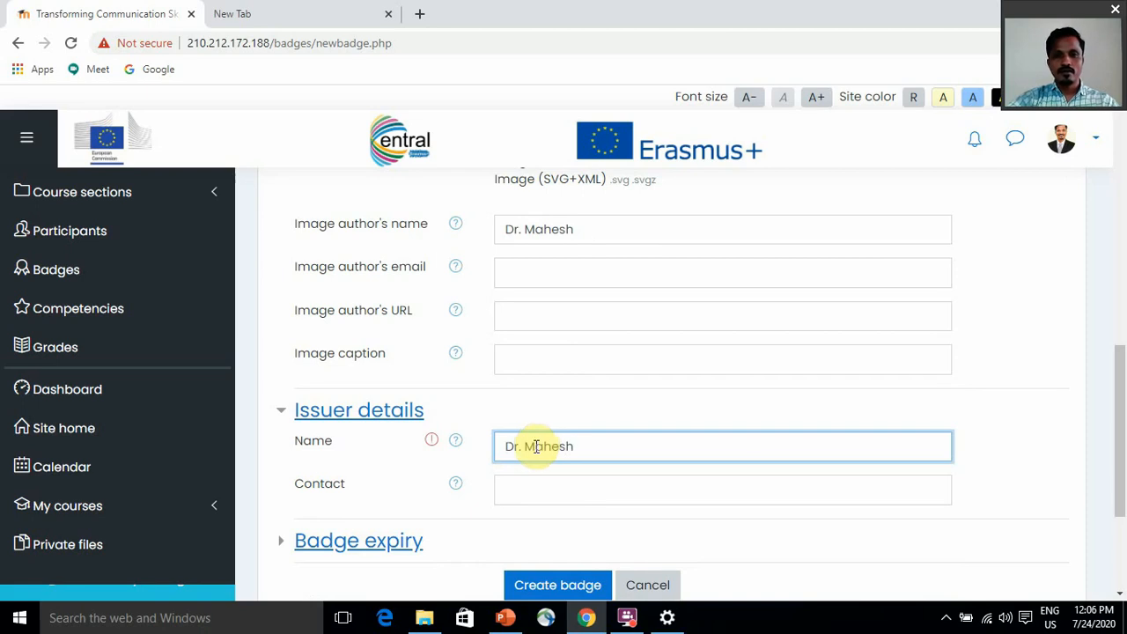
scroll(550, 467, down, 1)
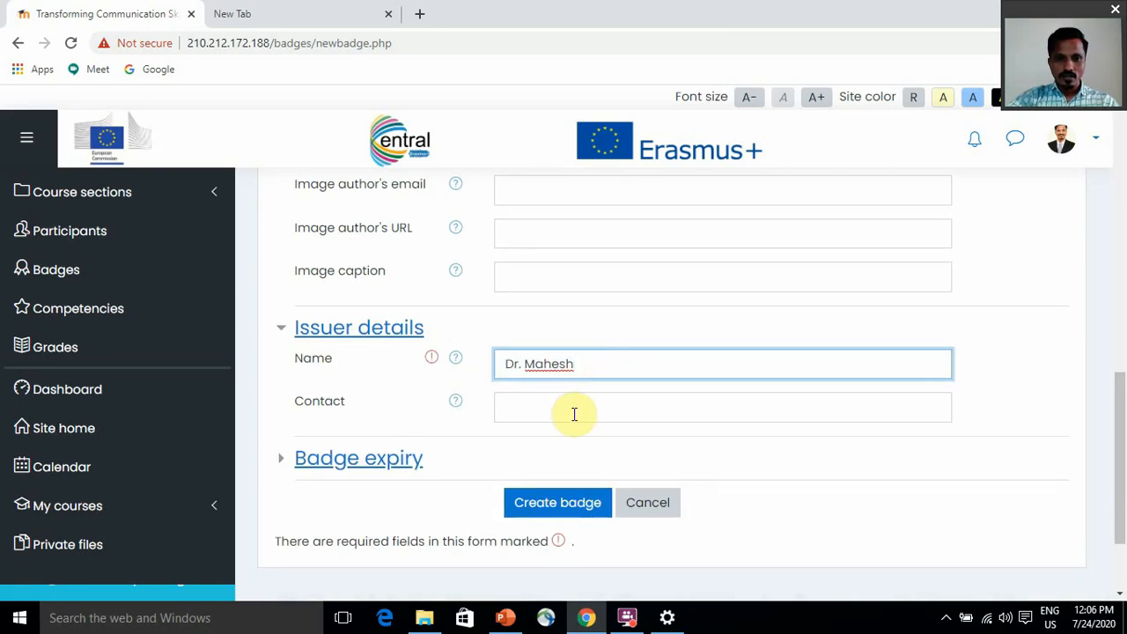
click(574, 414)
scroll(493, 418, down, 1)
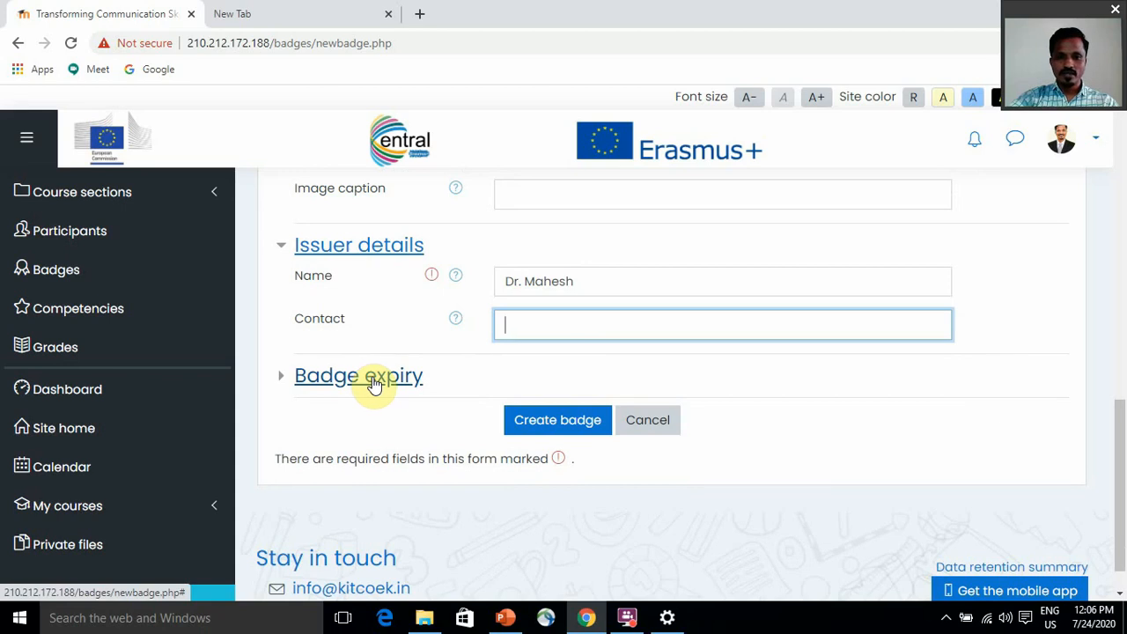
click(539, 419)
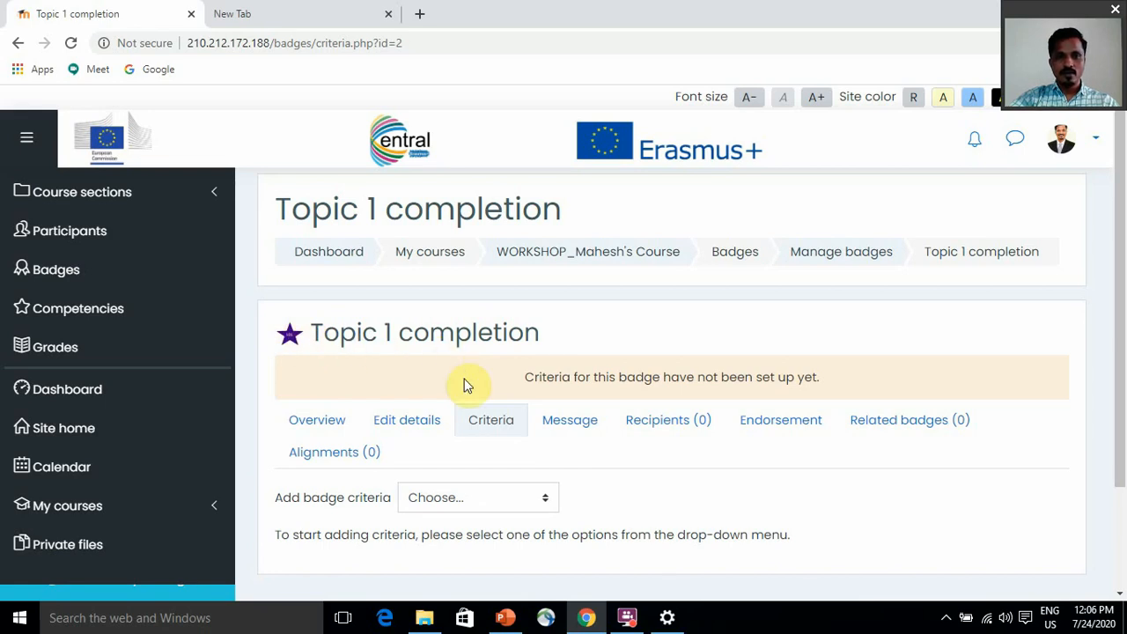
Look over the new badge's criteria page, then find and open Topic 1 completion in the course's badge management list
scroll(525, 392, down, 1)
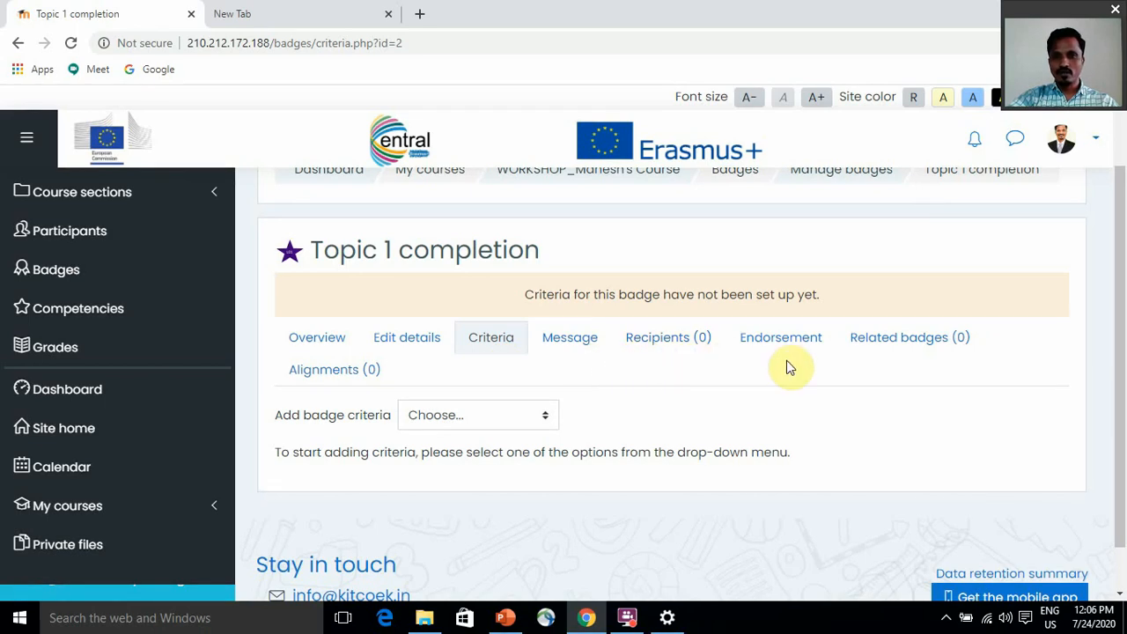
scroll(643, 384, down, 2)
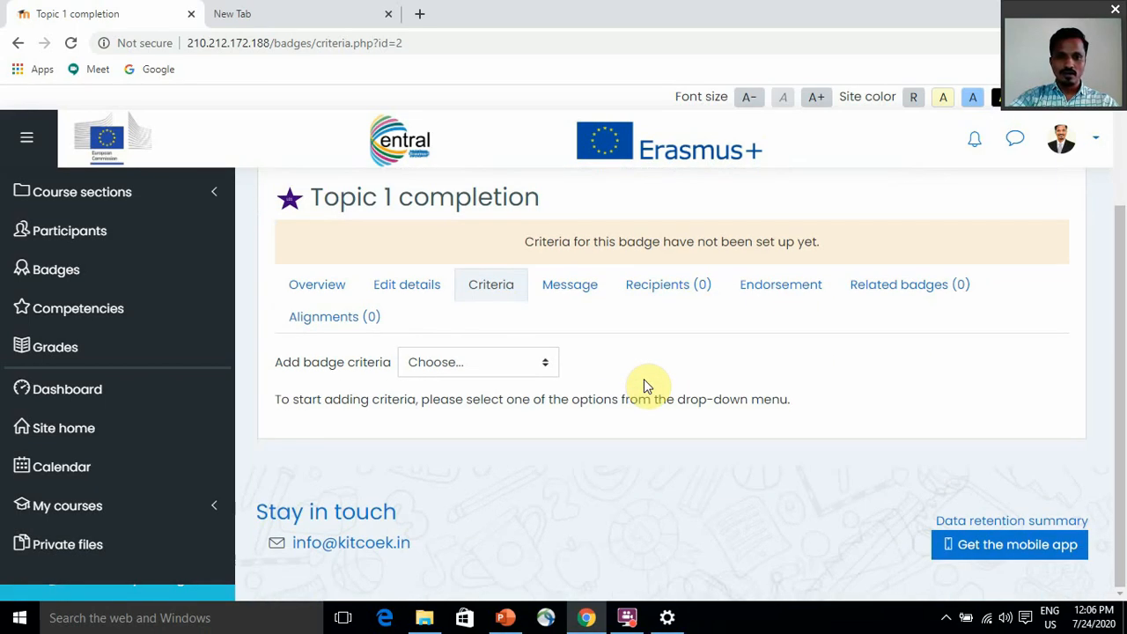
scroll(643, 381, up, 2)
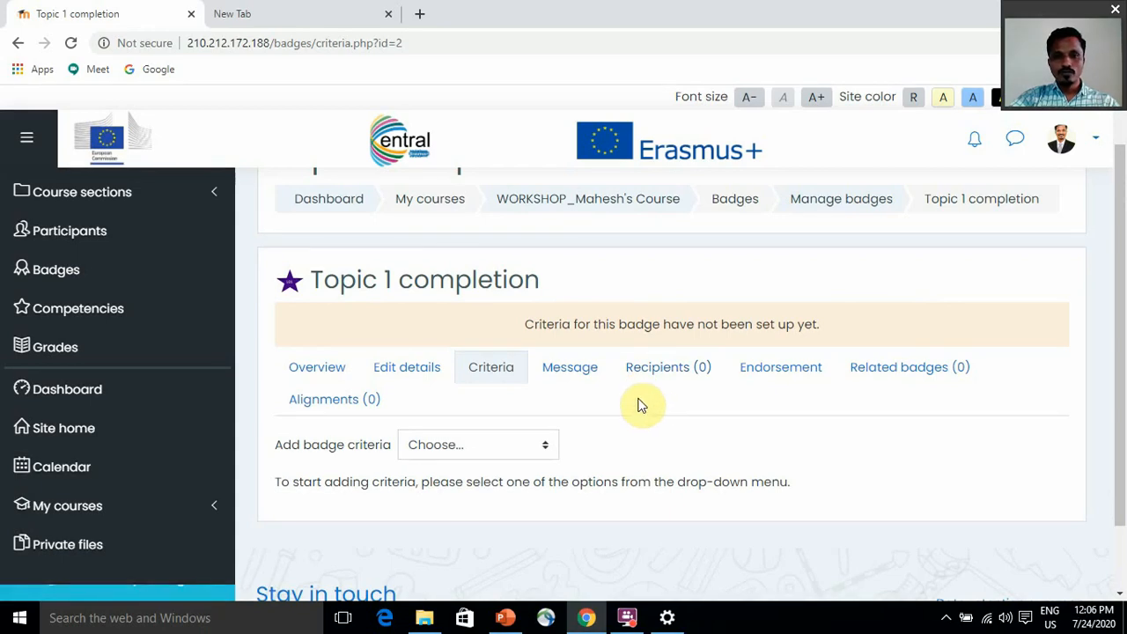
scroll(639, 402, up, 1)
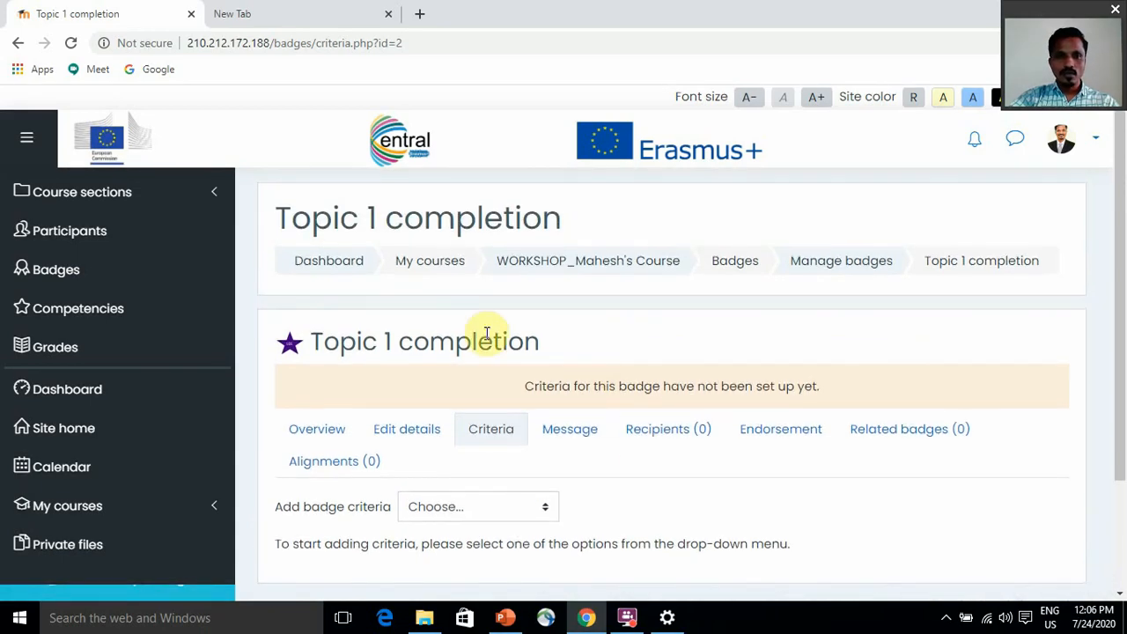
click(73, 277)
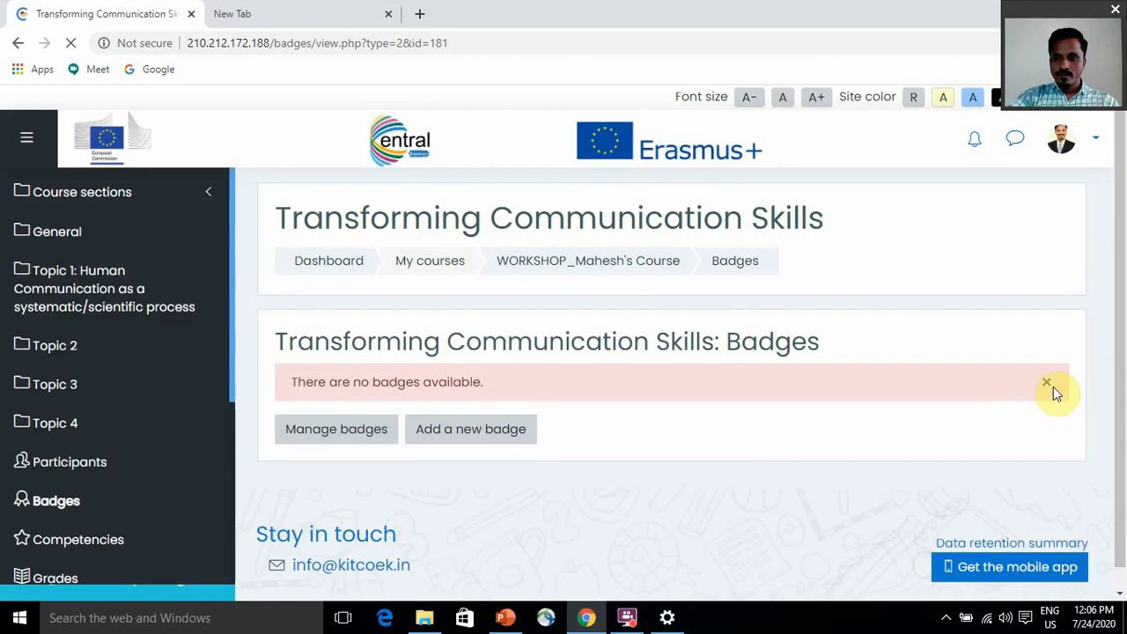
click(359, 440)
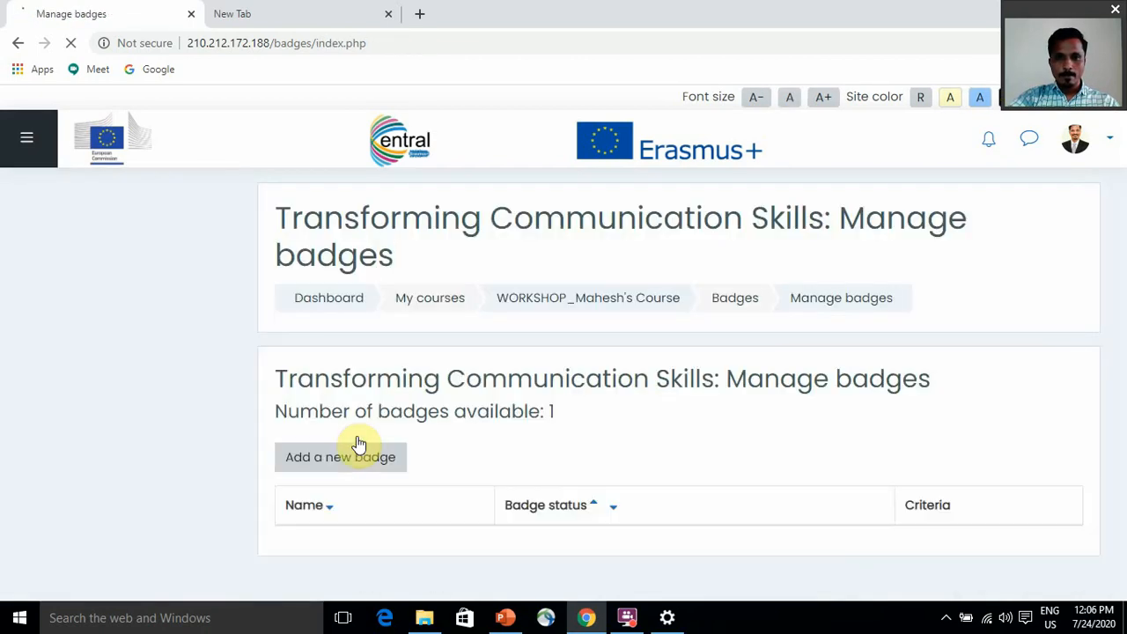
scroll(400, 454, down, 1)
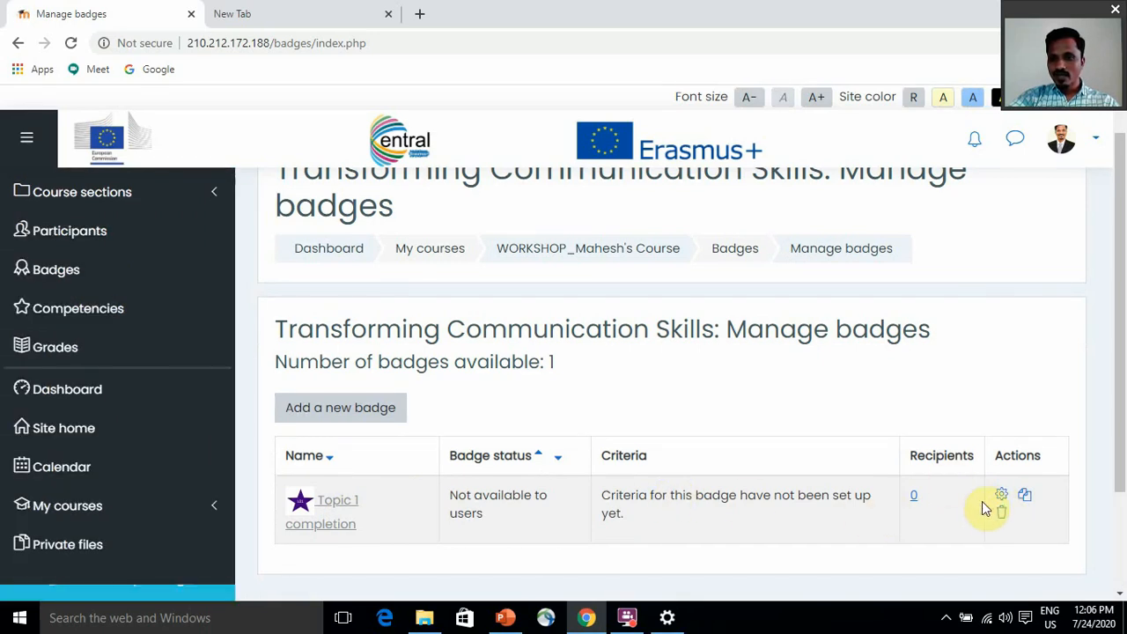
click(343, 511)
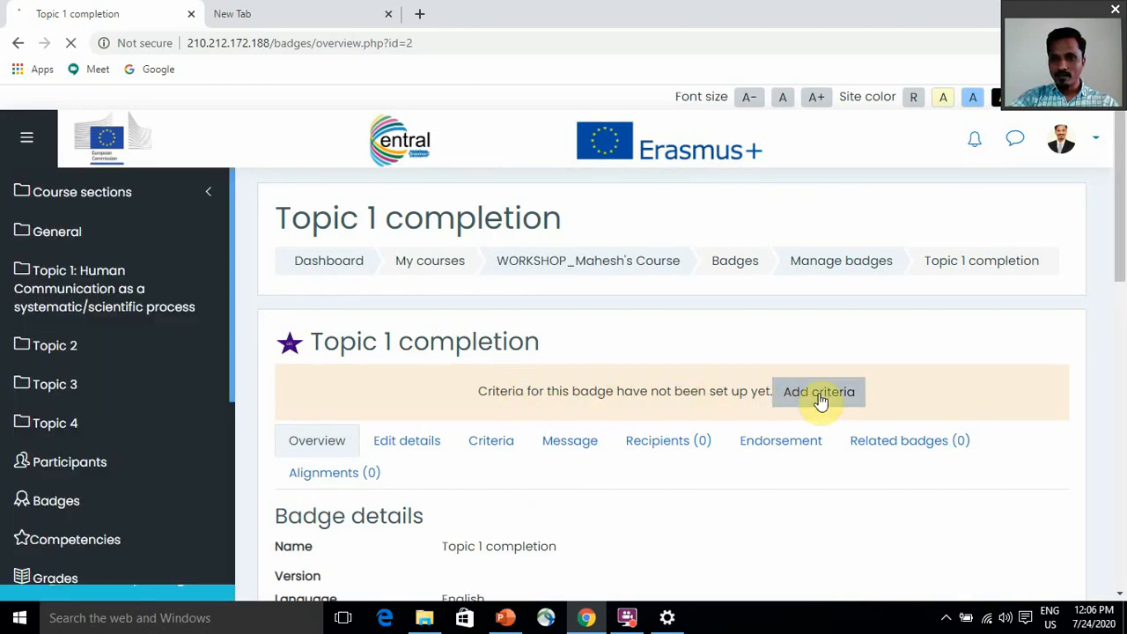
Add a Manual issue by role criterion to the badge and select both the Non-editing teacher and Teacher roles
click(811, 405)
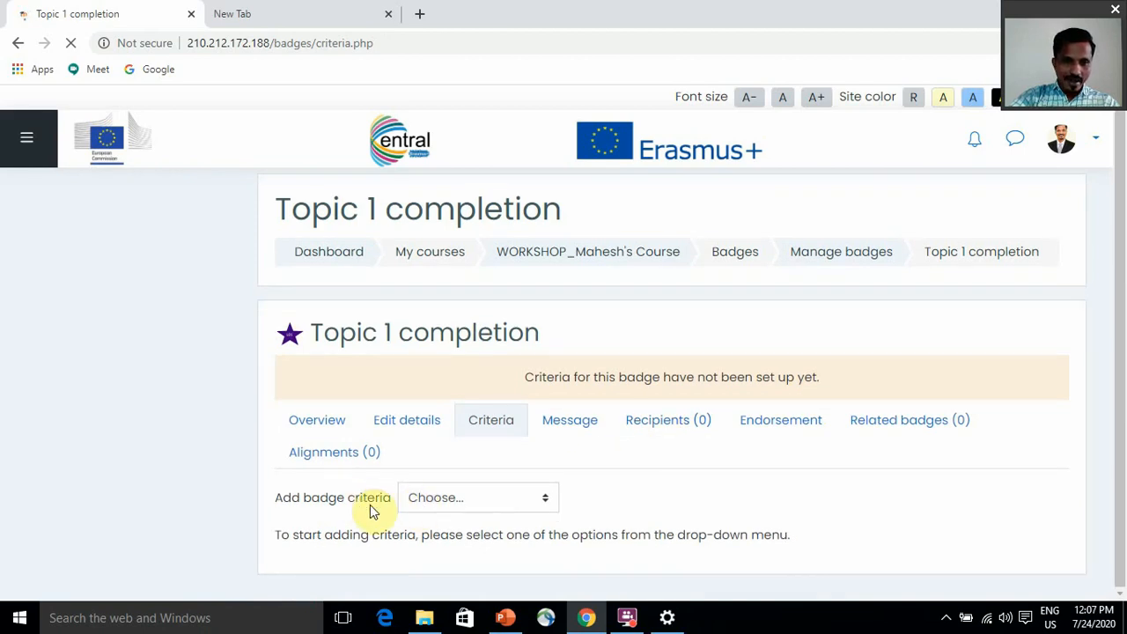
click(545, 504)
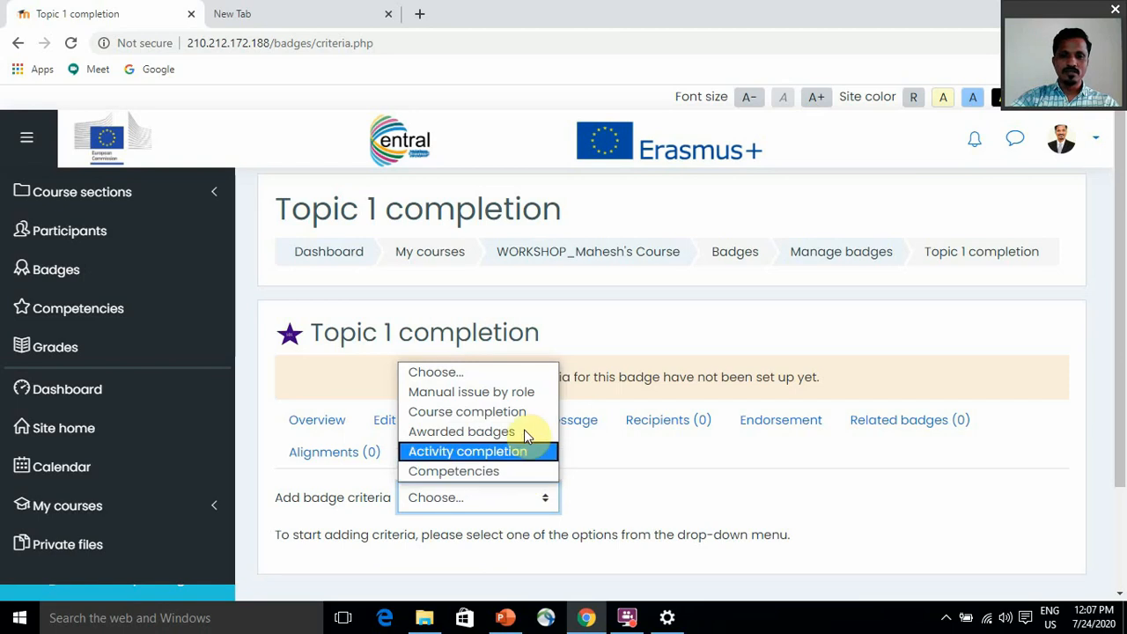
click(526, 392)
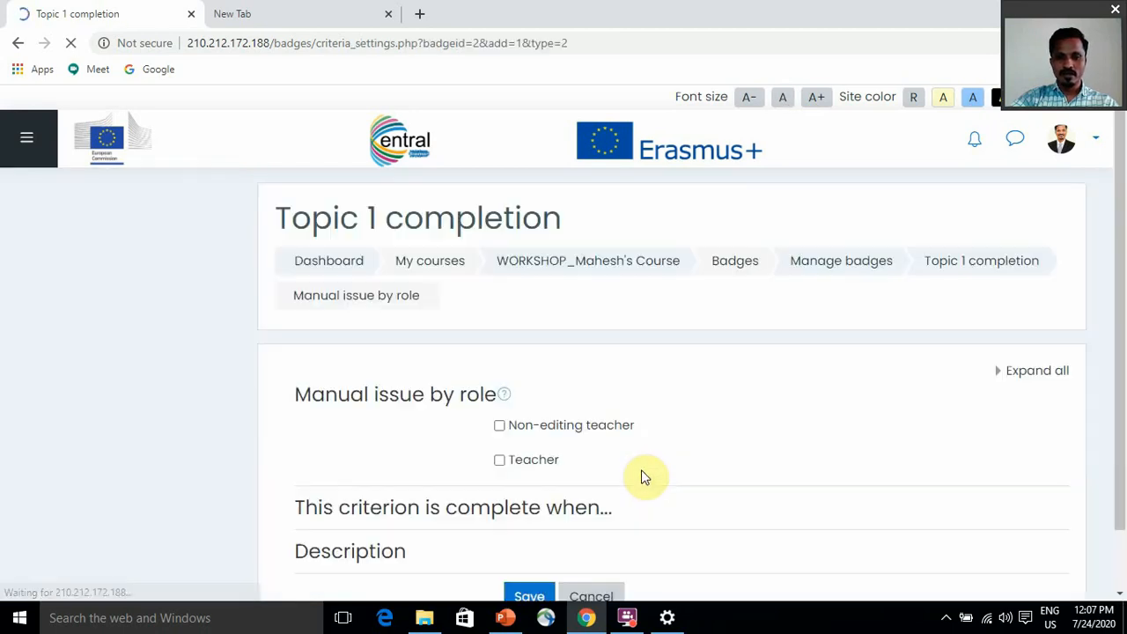
scroll(611, 415, down, 1)
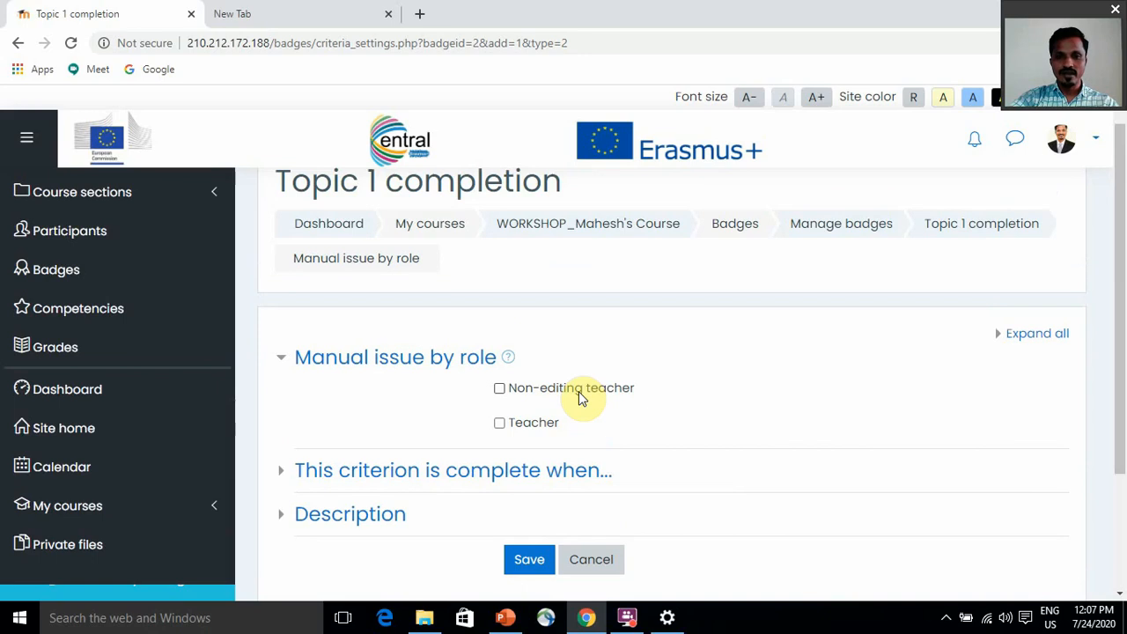
click(500, 388)
click(504, 423)
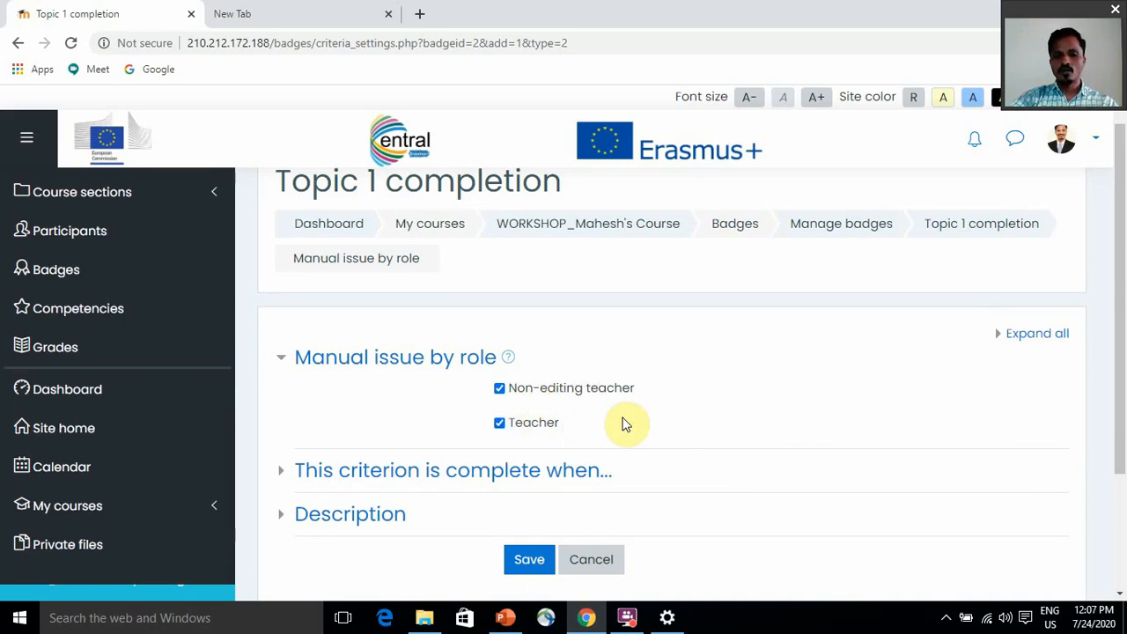
Have the criterion complete when any of the selected roles awards the badge, leave its description blank, and save it
scroll(635, 423, down, 1)
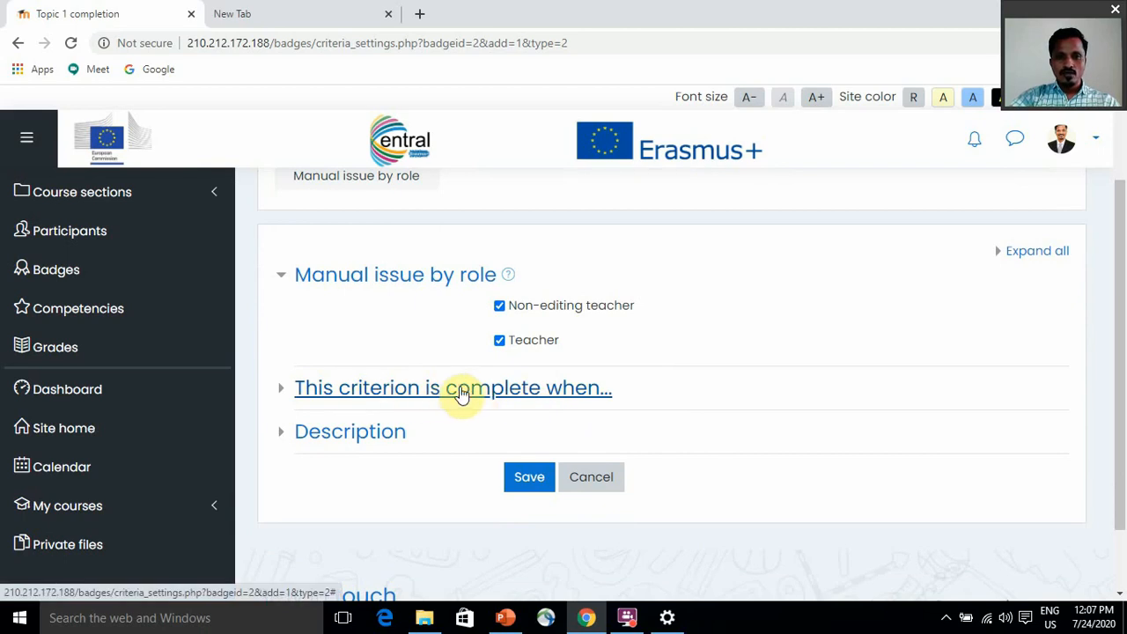
click(542, 394)
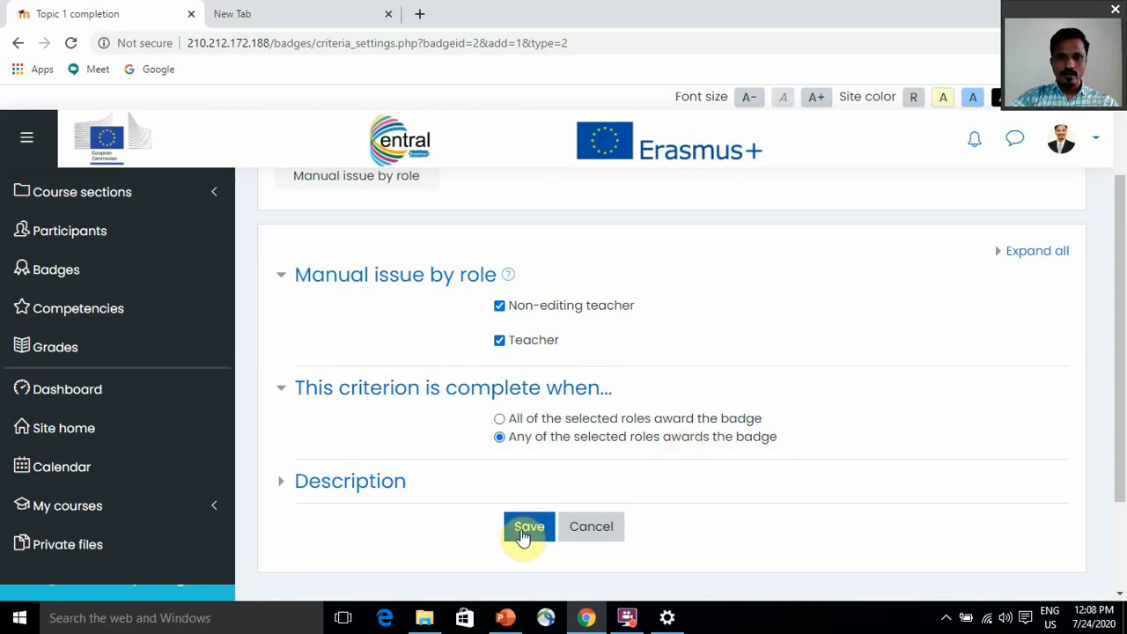
click(365, 486)
scroll(432, 478, down, 2)
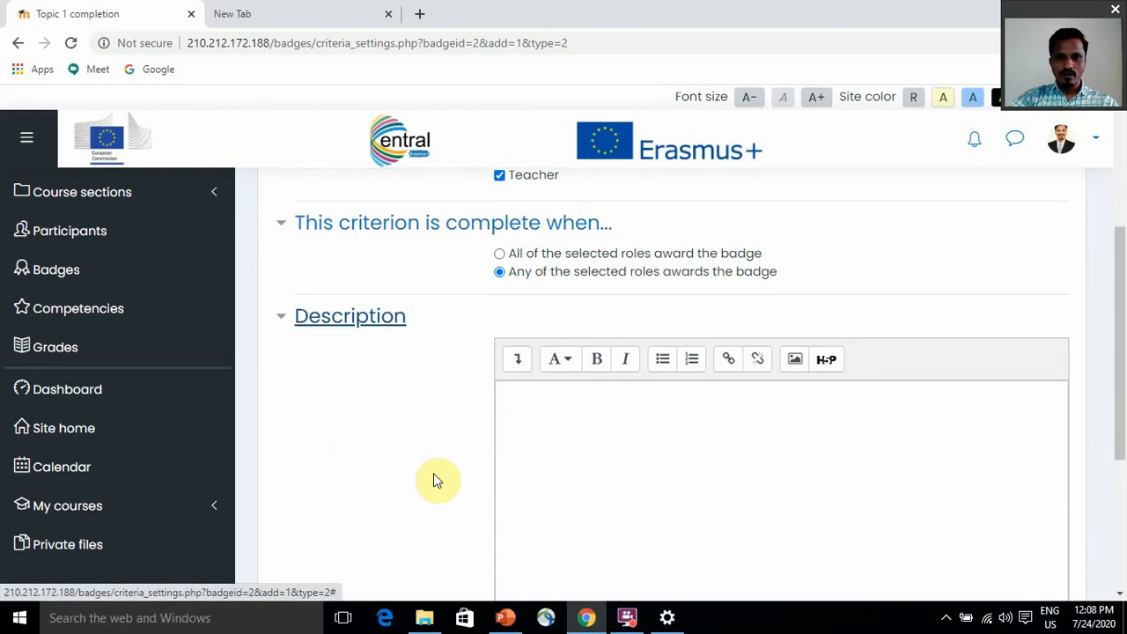
click(532, 402)
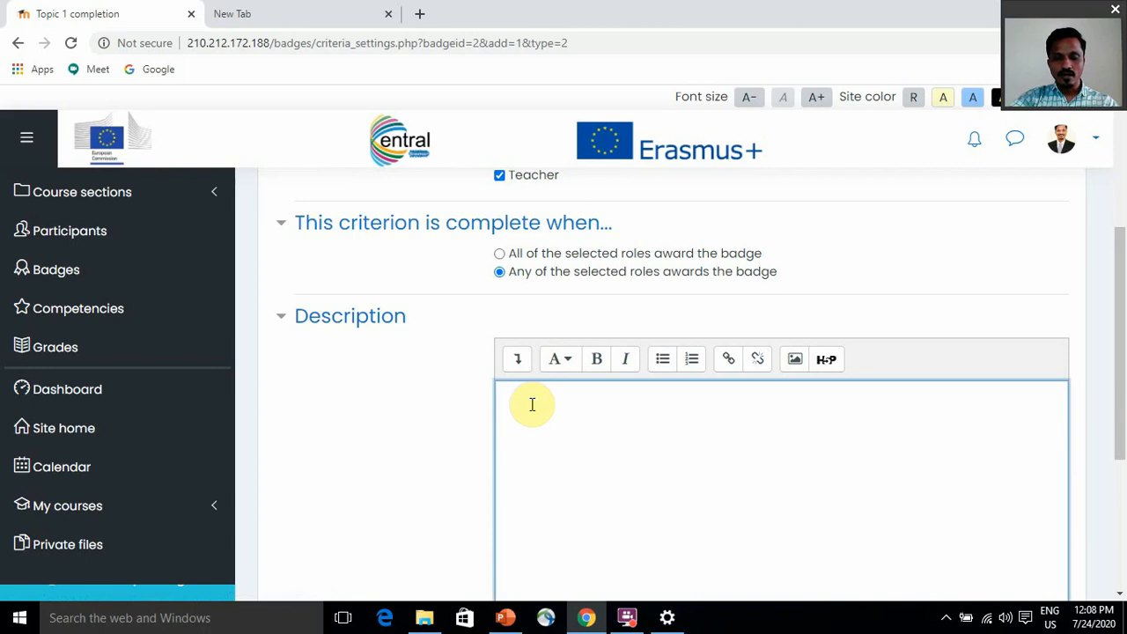
scroll(443, 431, down, 4)
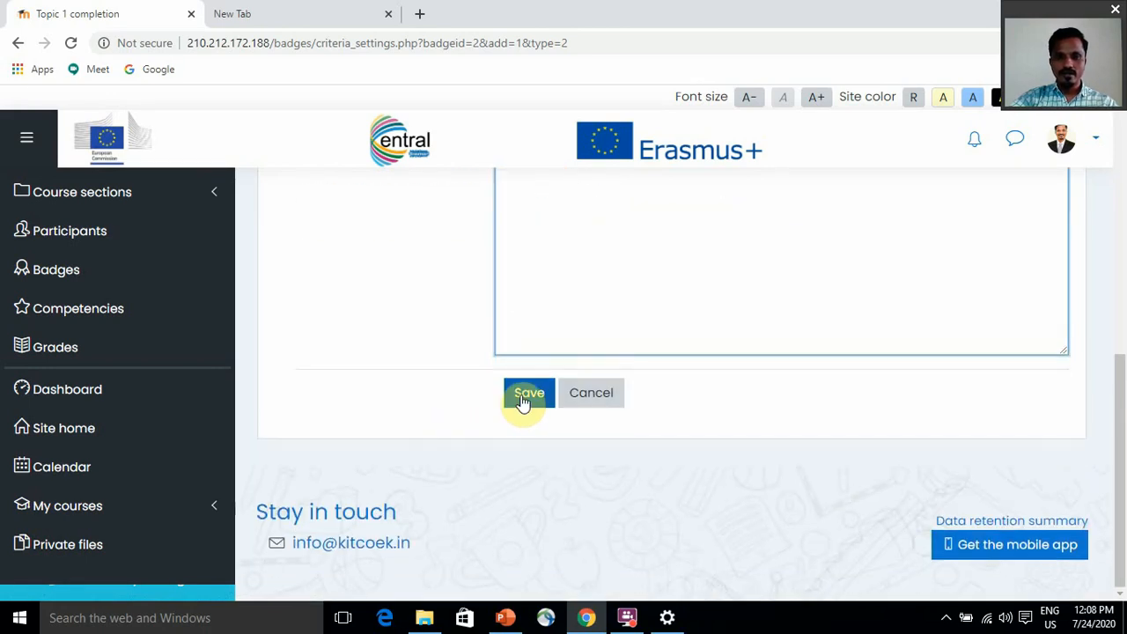
click(523, 402)
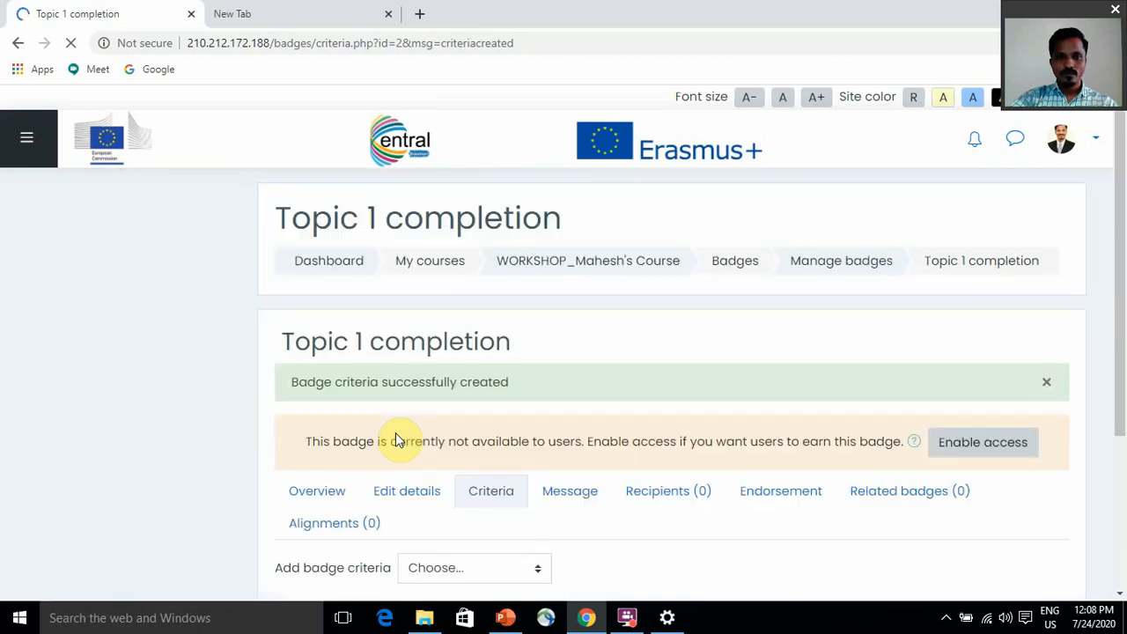
Enable user access to the Topic 1 completion badge, confirm the change, and look over its award criteria
scroll(395, 432, down, 1)
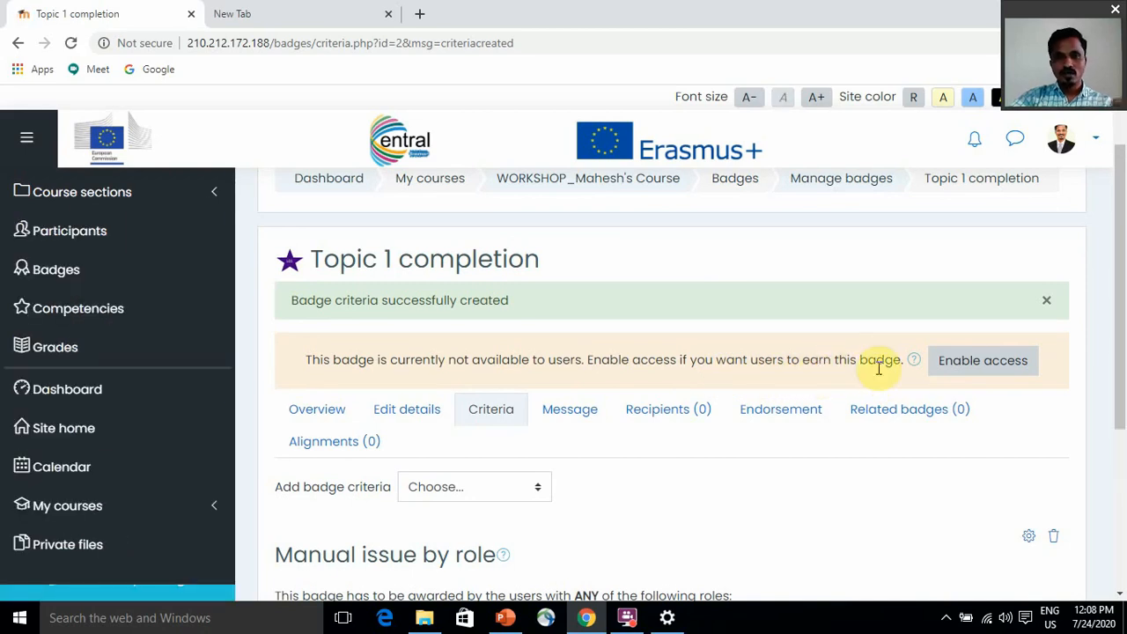
click(993, 368)
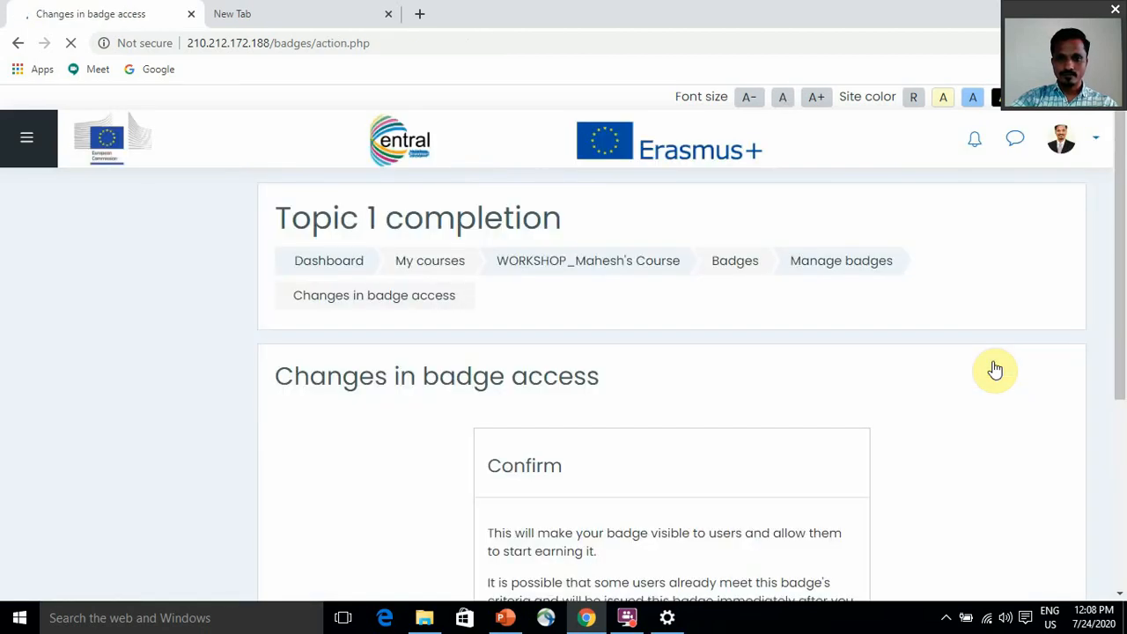
scroll(796, 425, down, 4)
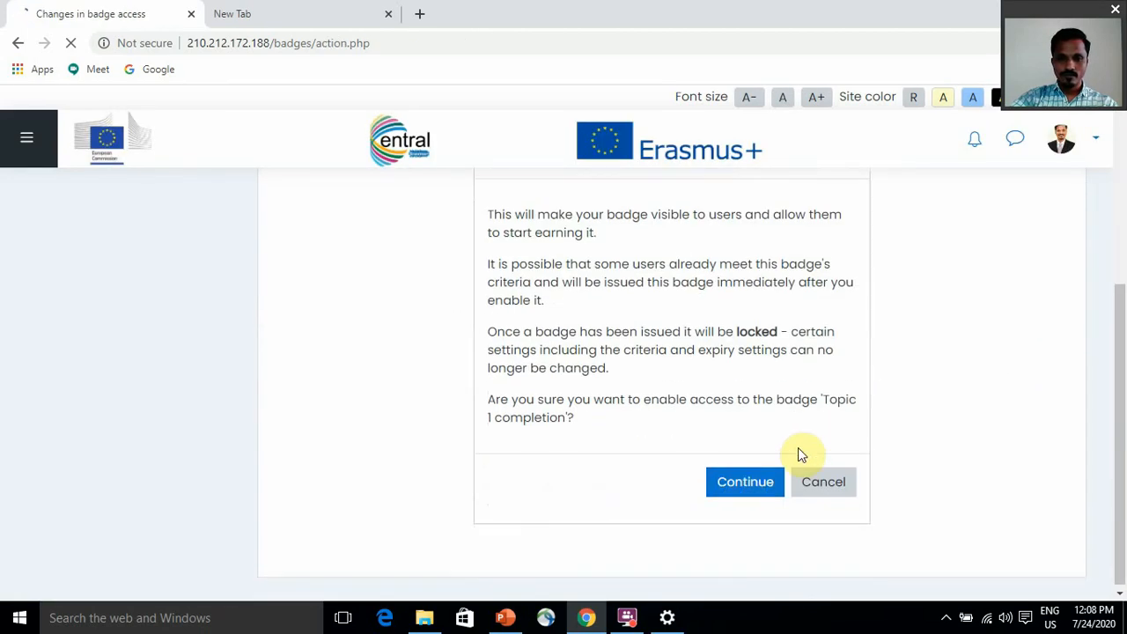
click(745, 494)
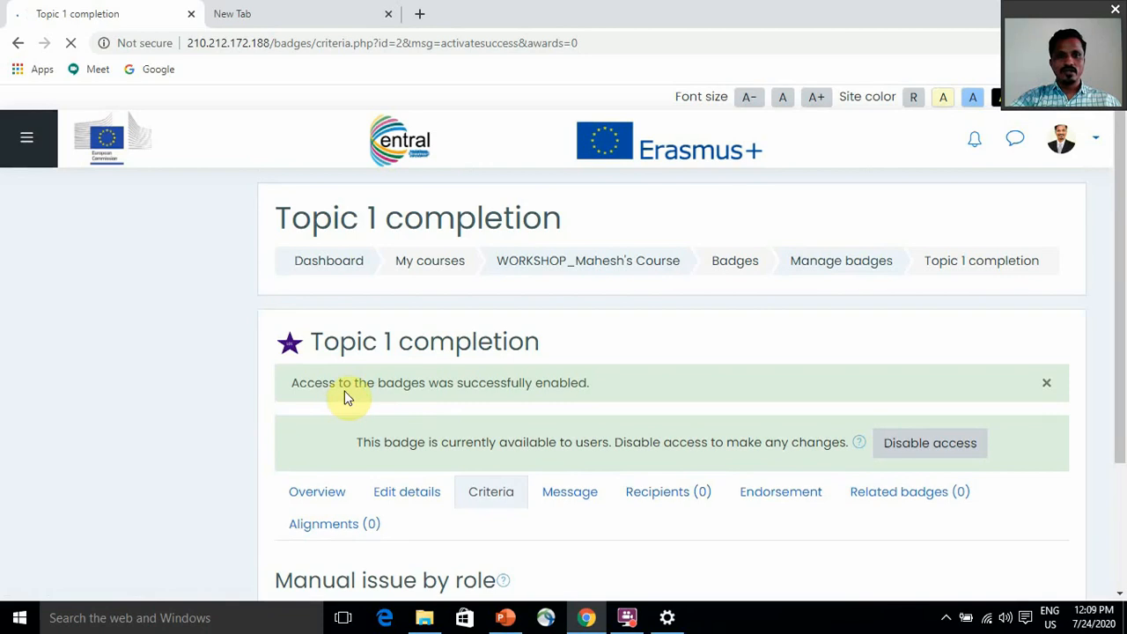
scroll(606, 406, down, 2)
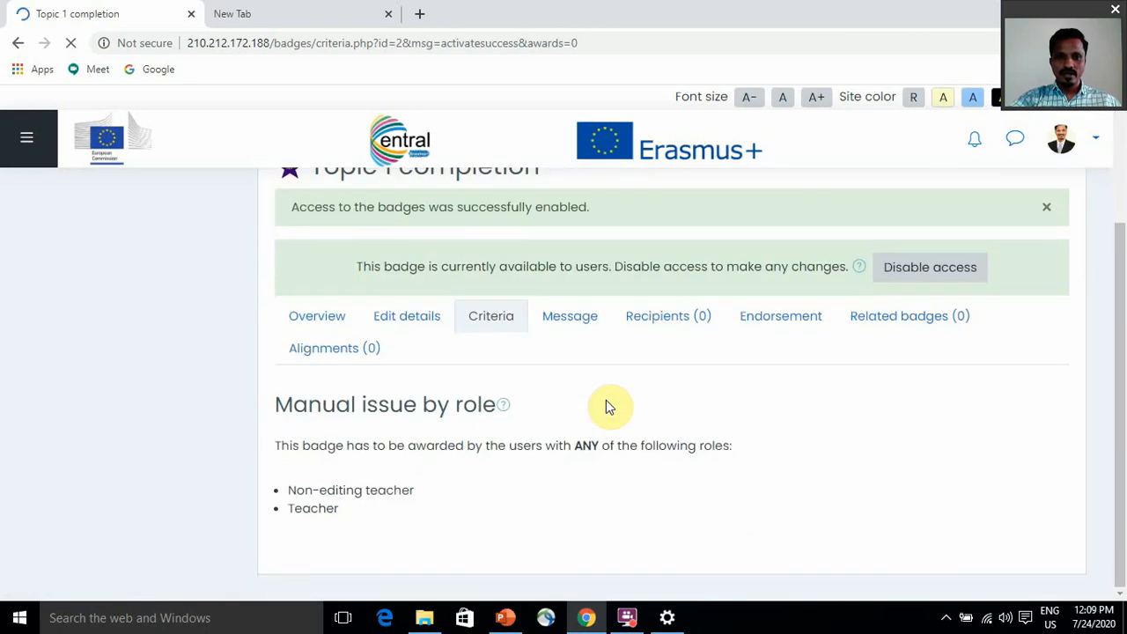
scroll(606, 406, up, 2)
scroll(513, 423, down, 3)
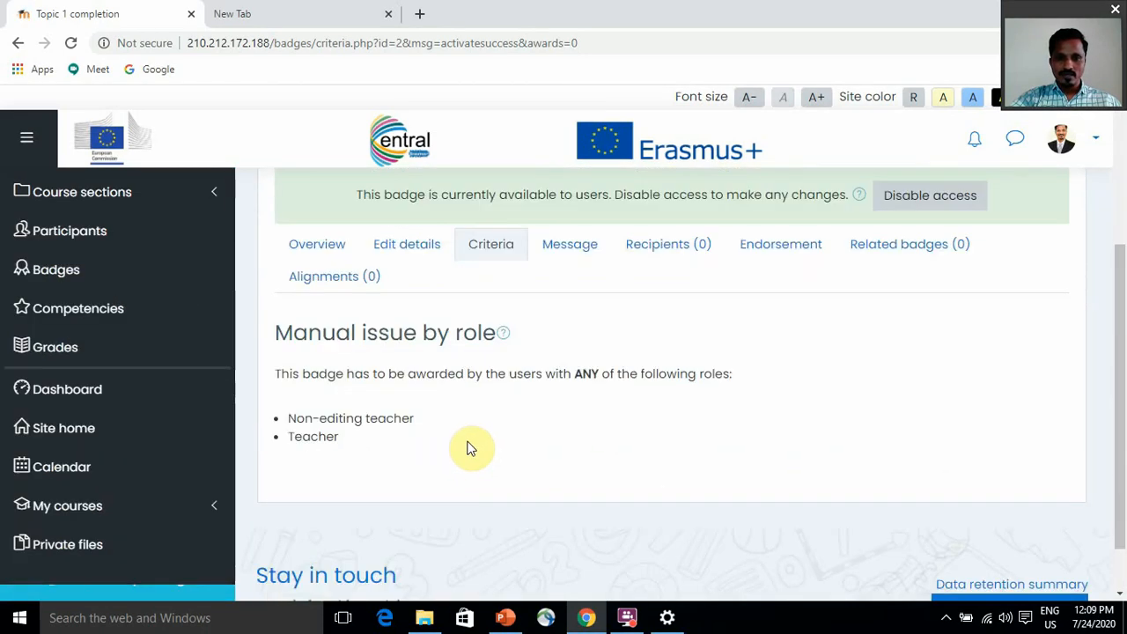
scroll(471, 446, up, 3)
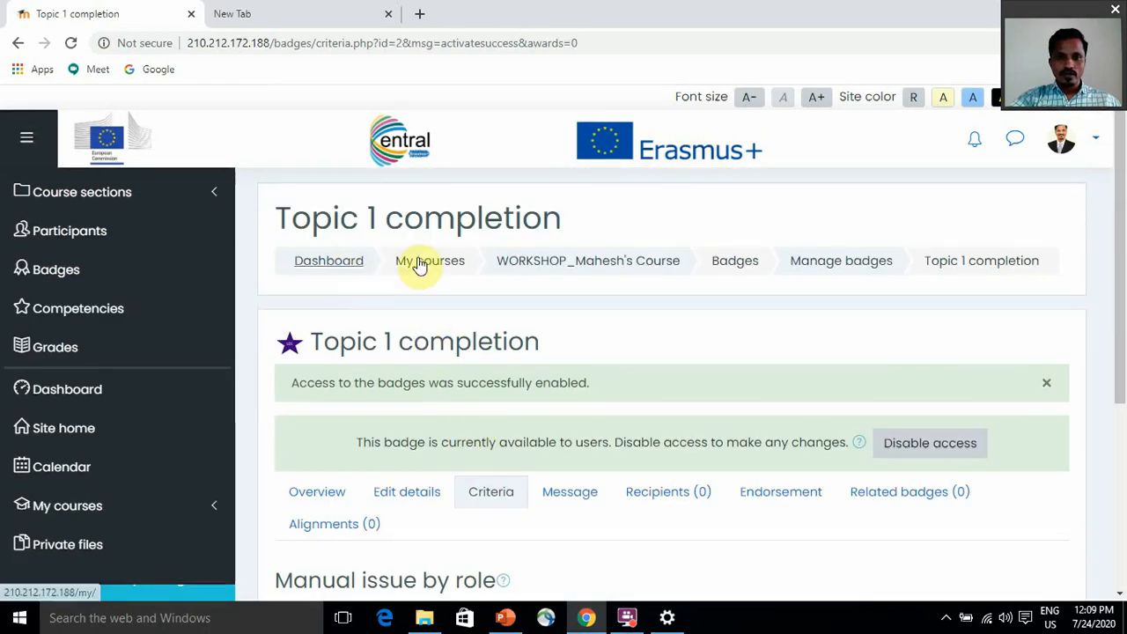
Open the course's badges page and examine the Topic 1 completion badge's image, description, and criteria
click(89, 273)
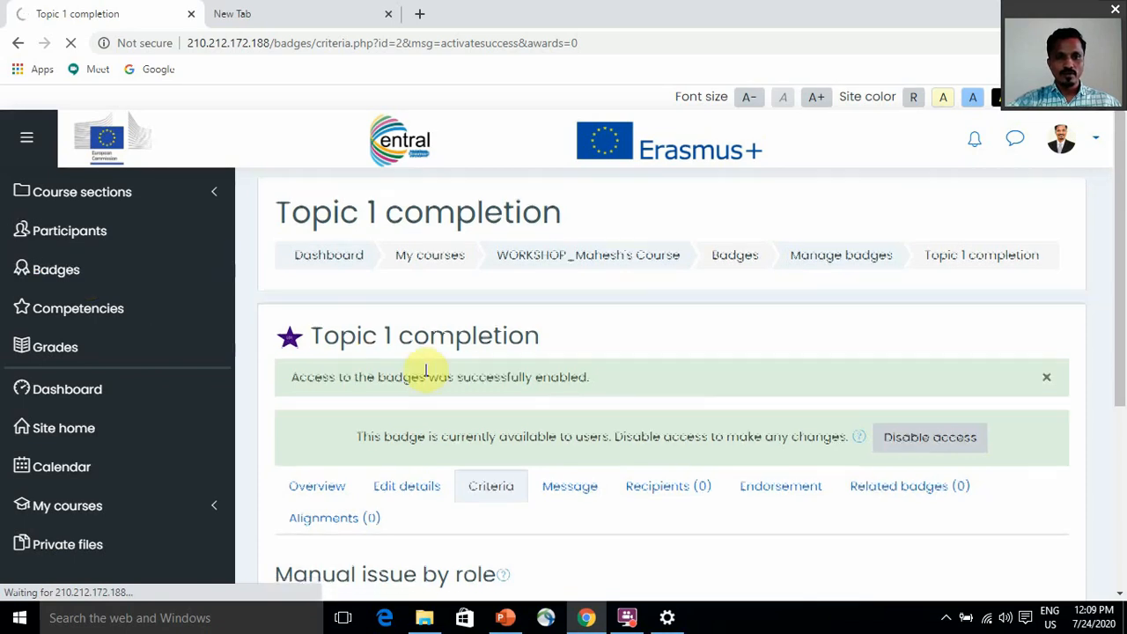
scroll(428, 378, down, 3)
scroll(424, 384, up, 1)
scroll(424, 385, up, 2)
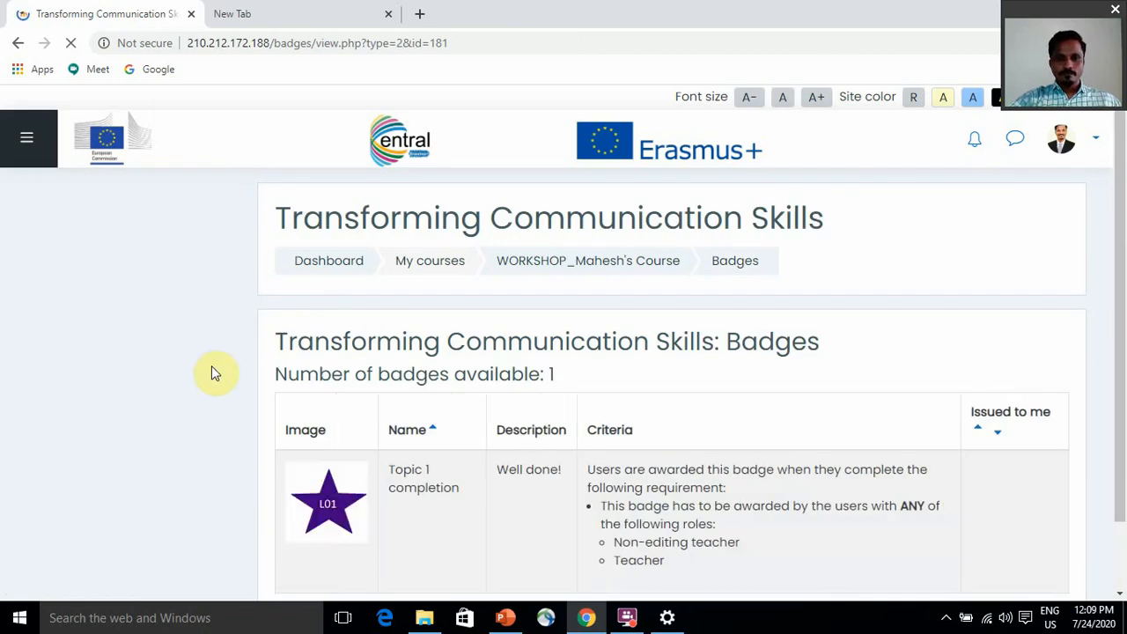
scroll(198, 395, down, 1)
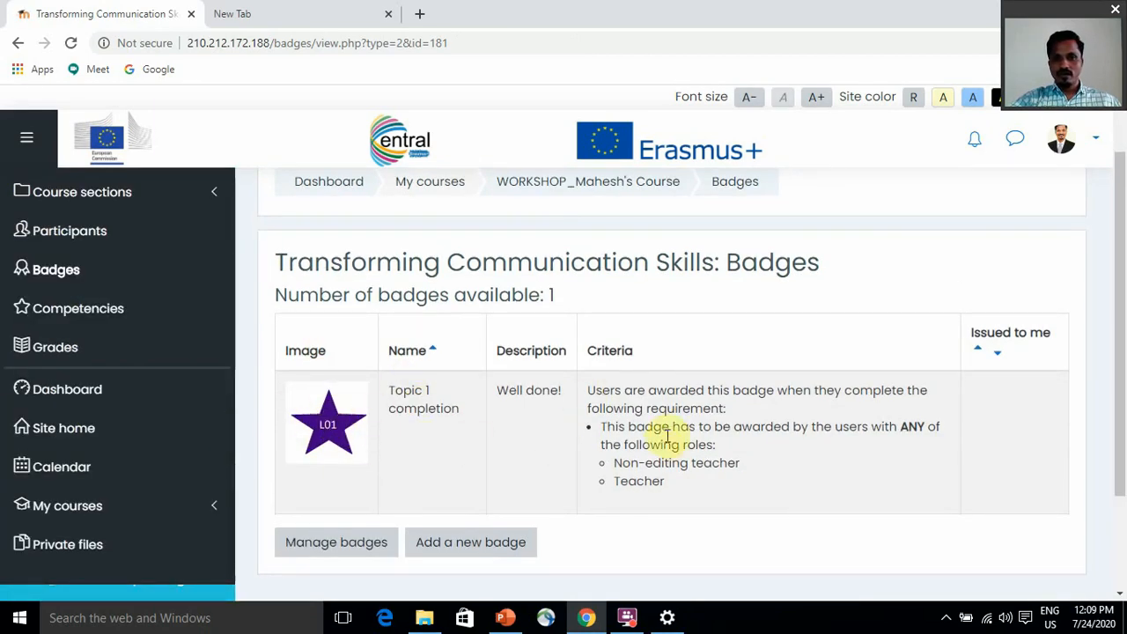
scroll(814, 456, down, 2)
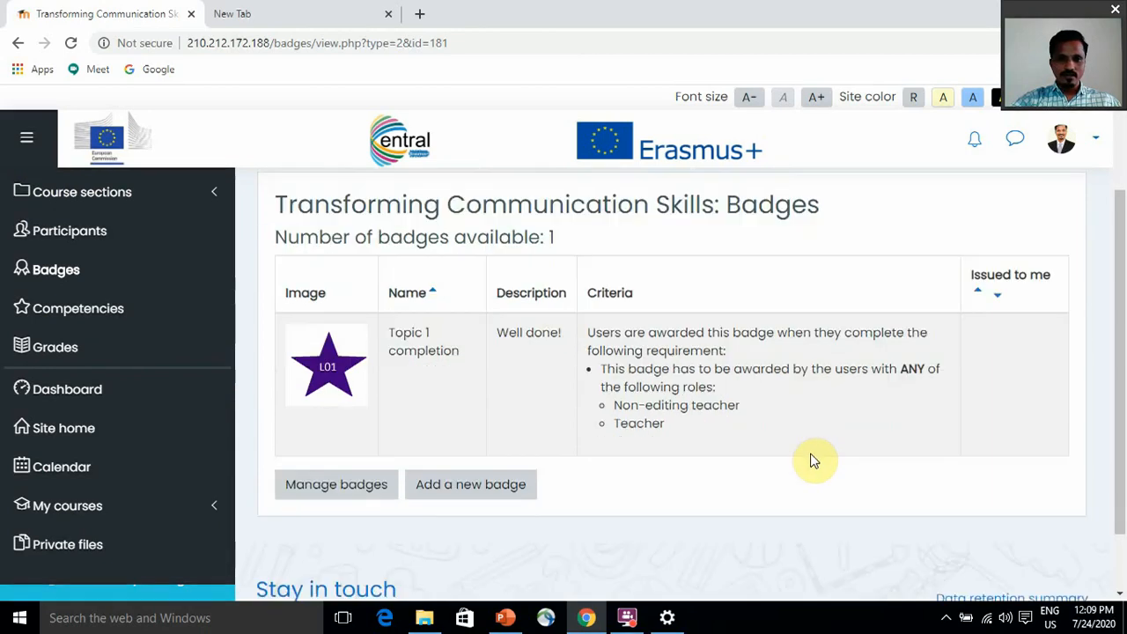
scroll(748, 459, up, 2)
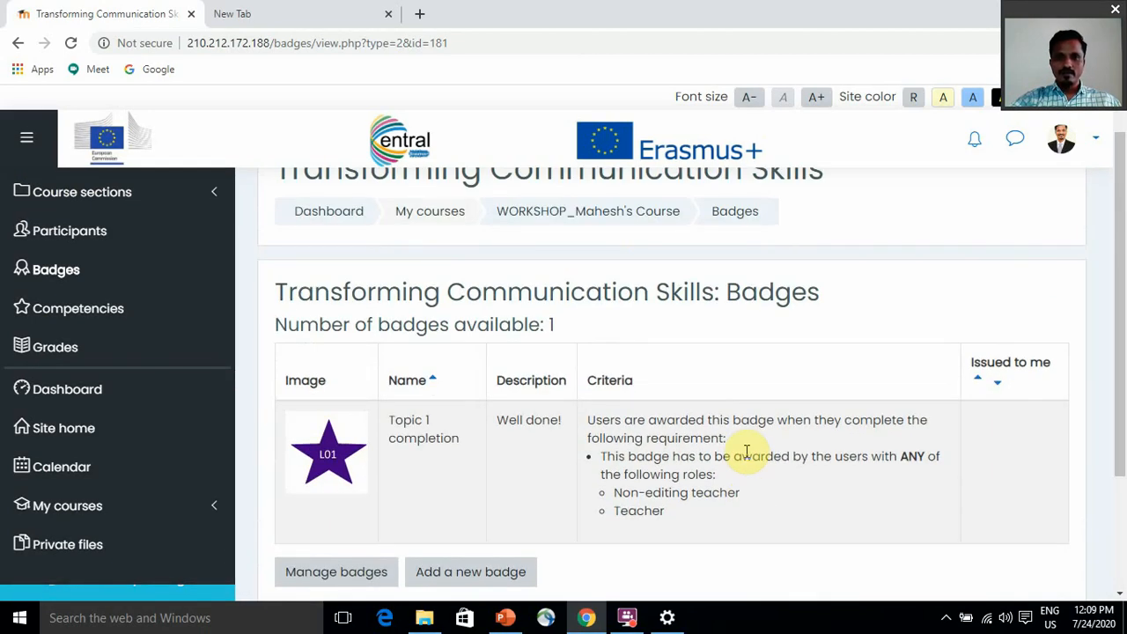
scroll(748, 459, down, 1)
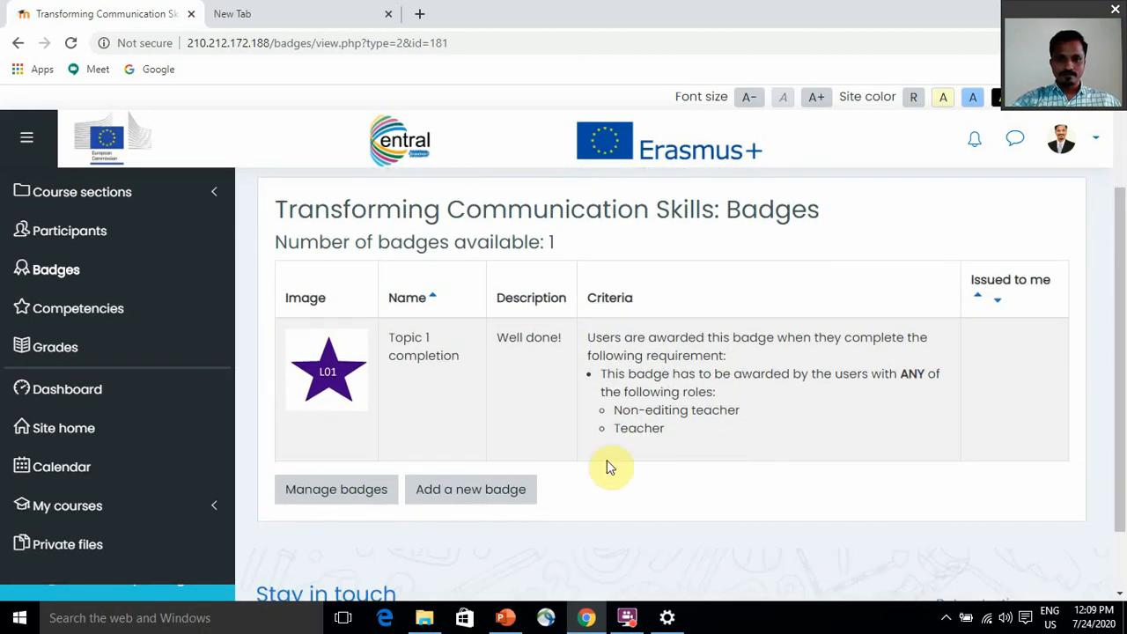
Open the Topic 1 completion badge's recipients from the badge management list and start awarding the badge in the Teacher role
click(318, 502)
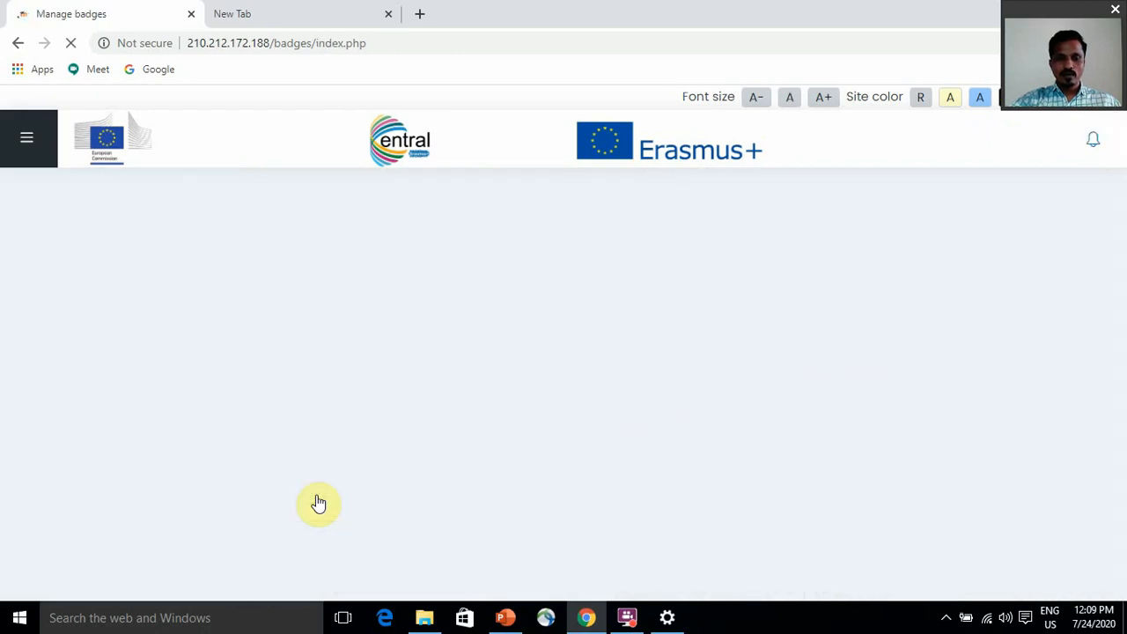
scroll(372, 498, down, 2)
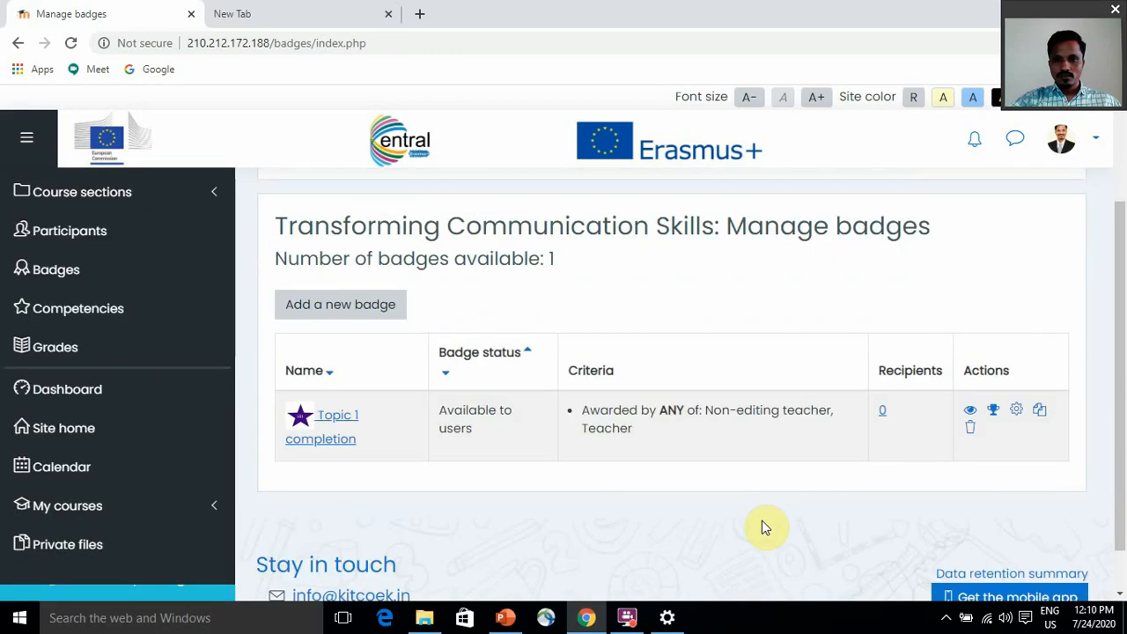
scroll(841, 447, down, 1)
click(883, 359)
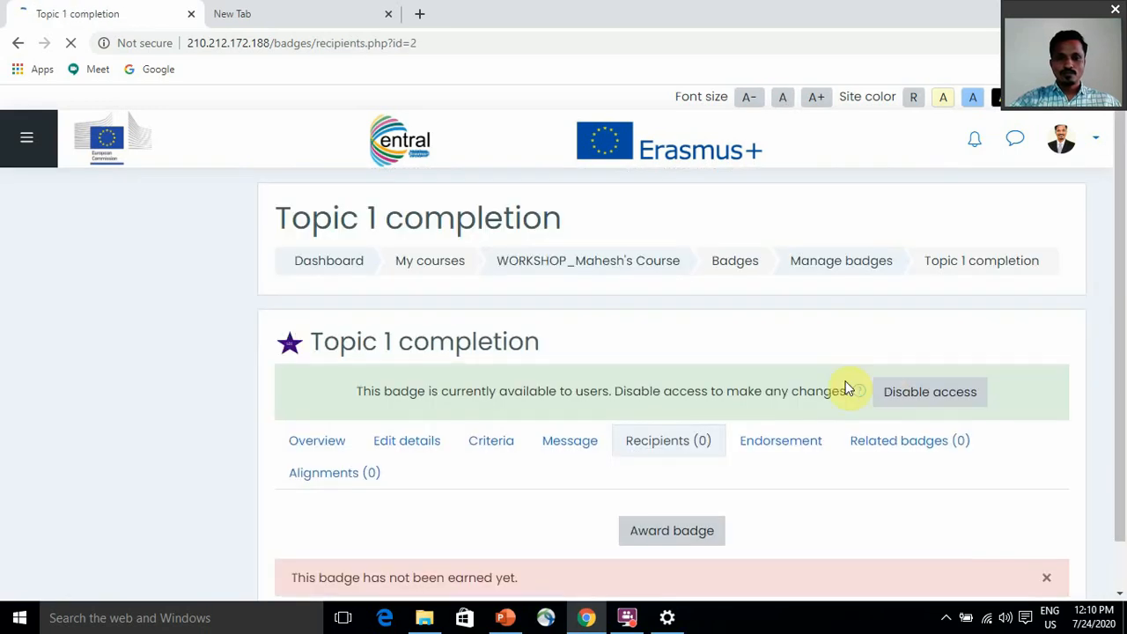
scroll(656, 477, down, 1)
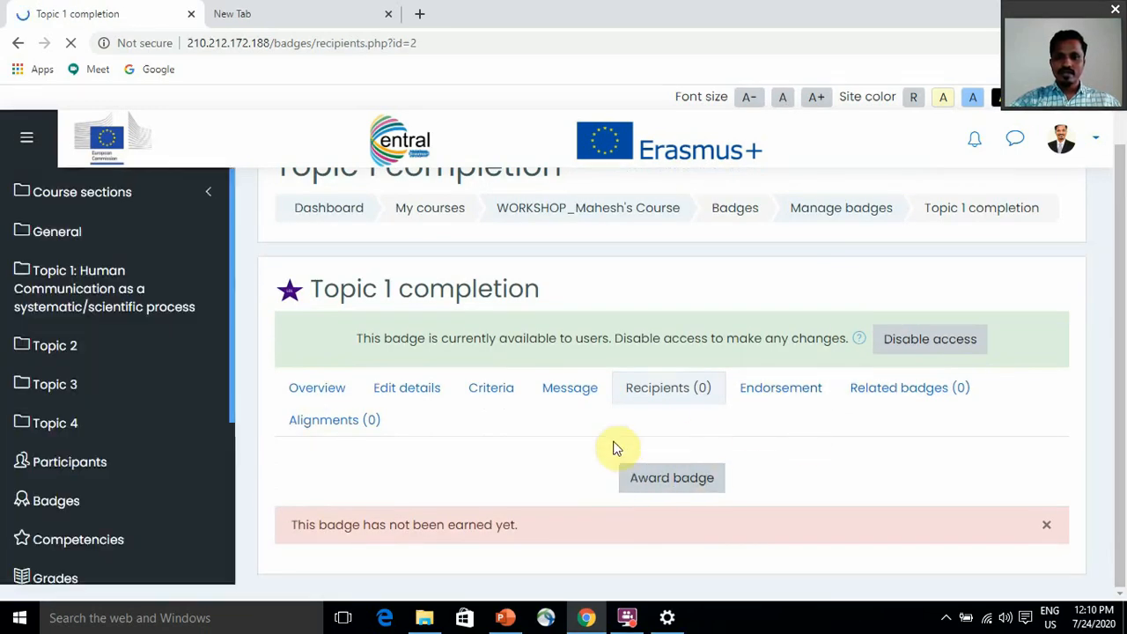
click(664, 484)
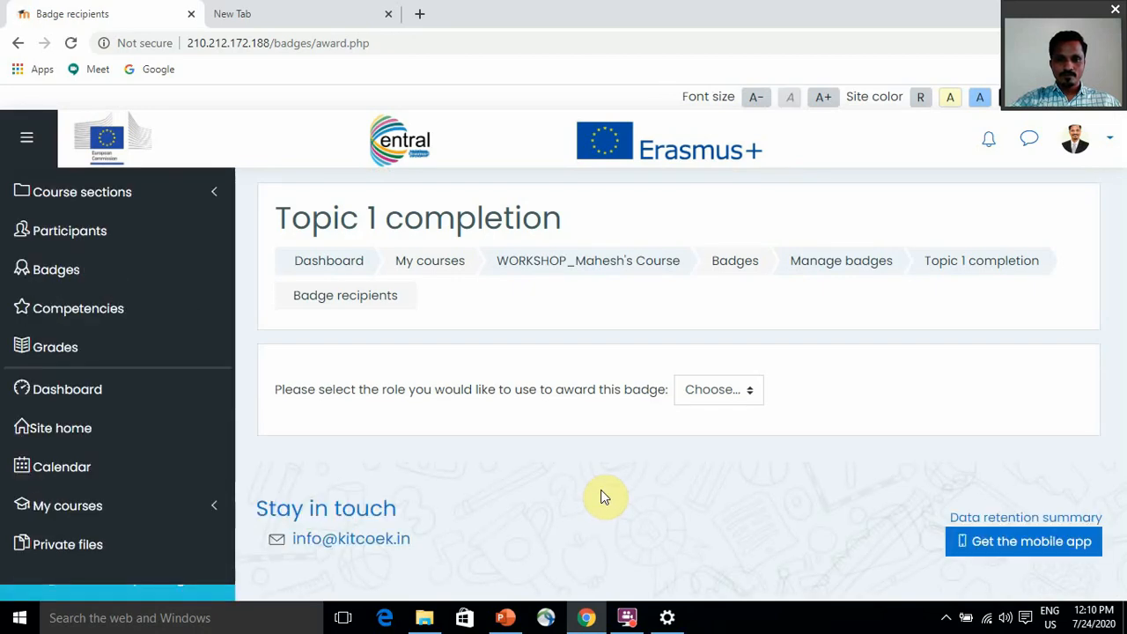
click(745, 397)
click(723, 433)
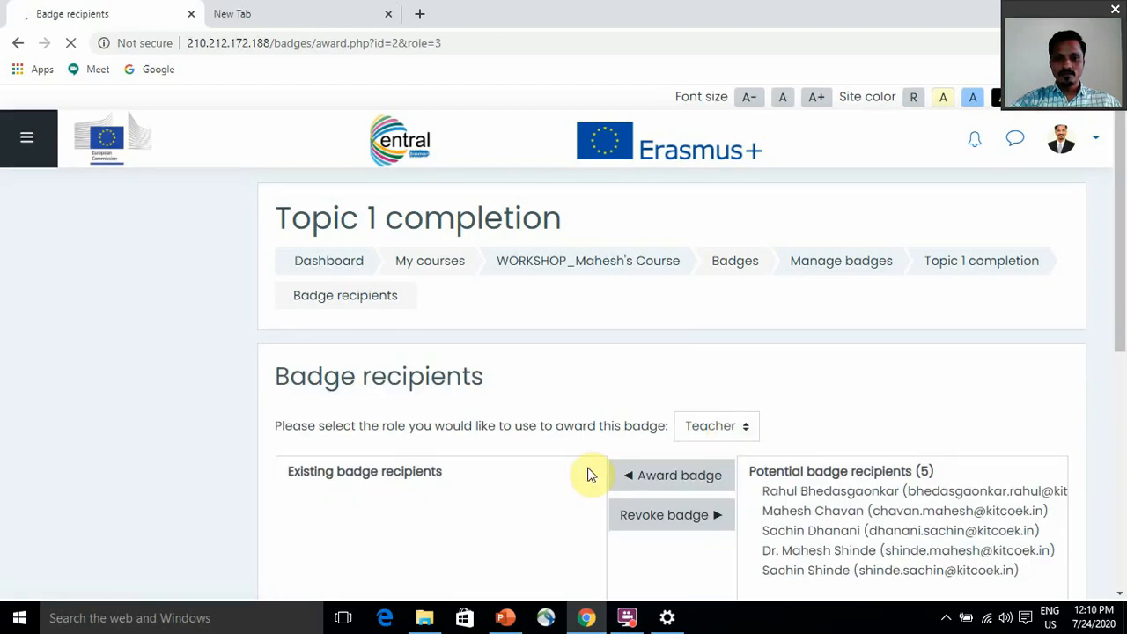
Award the badge to the first, second, and last people in the potential recipients list
scroll(567, 478, down, 1)
scroll(567, 478, down, 1)
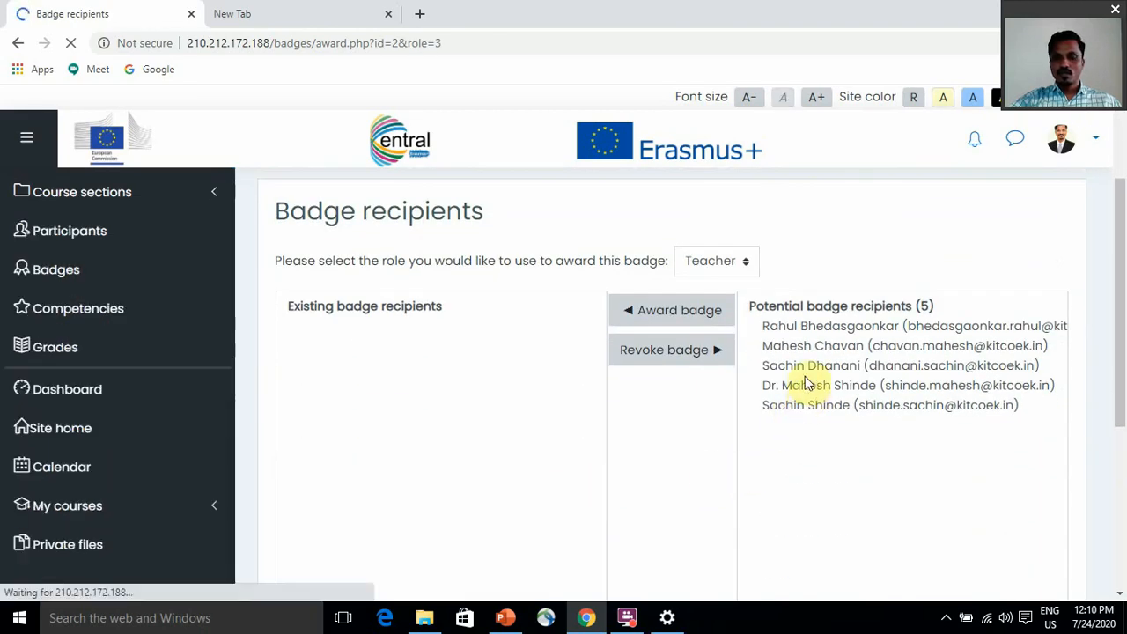
click(810, 323)
scroll(810, 323, down, 1)
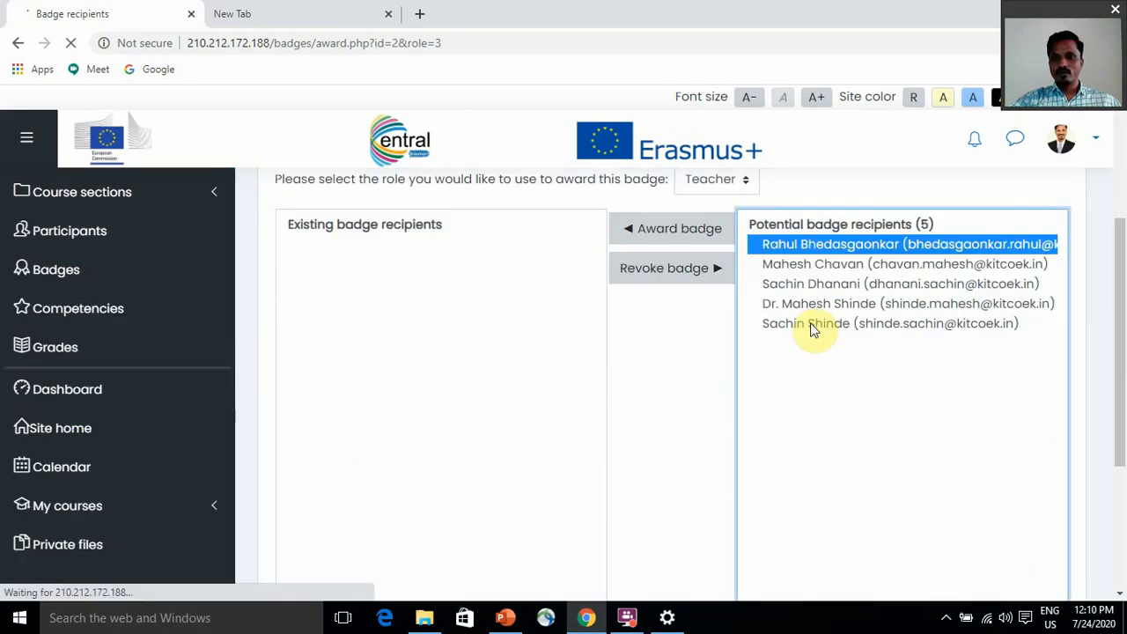
ctrl+click(828, 266)
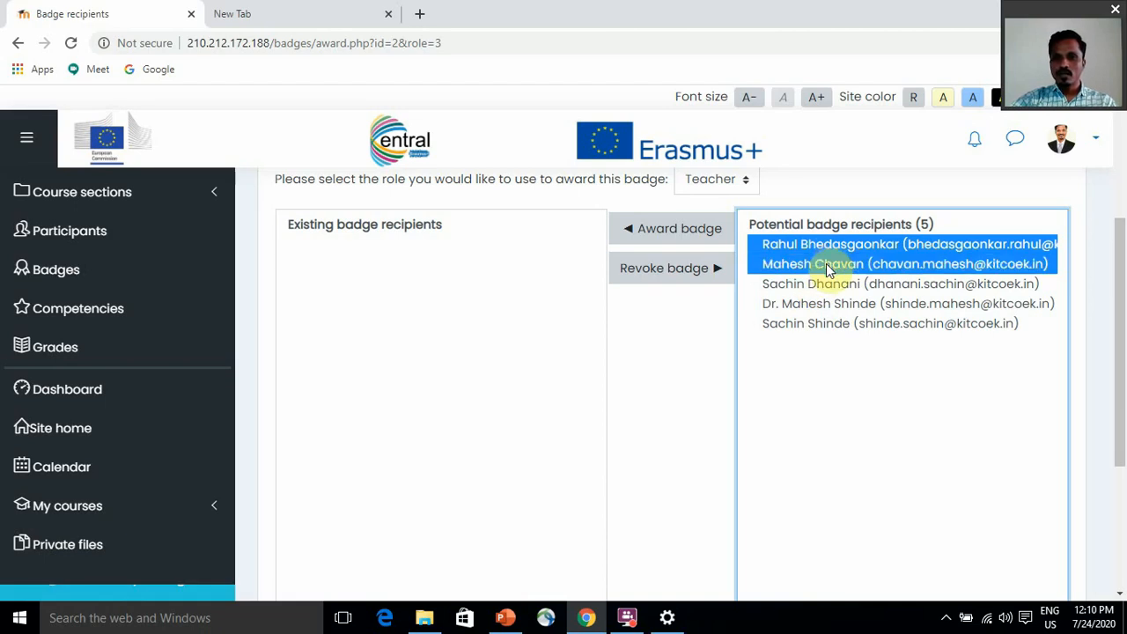
ctrl+click(827, 325)
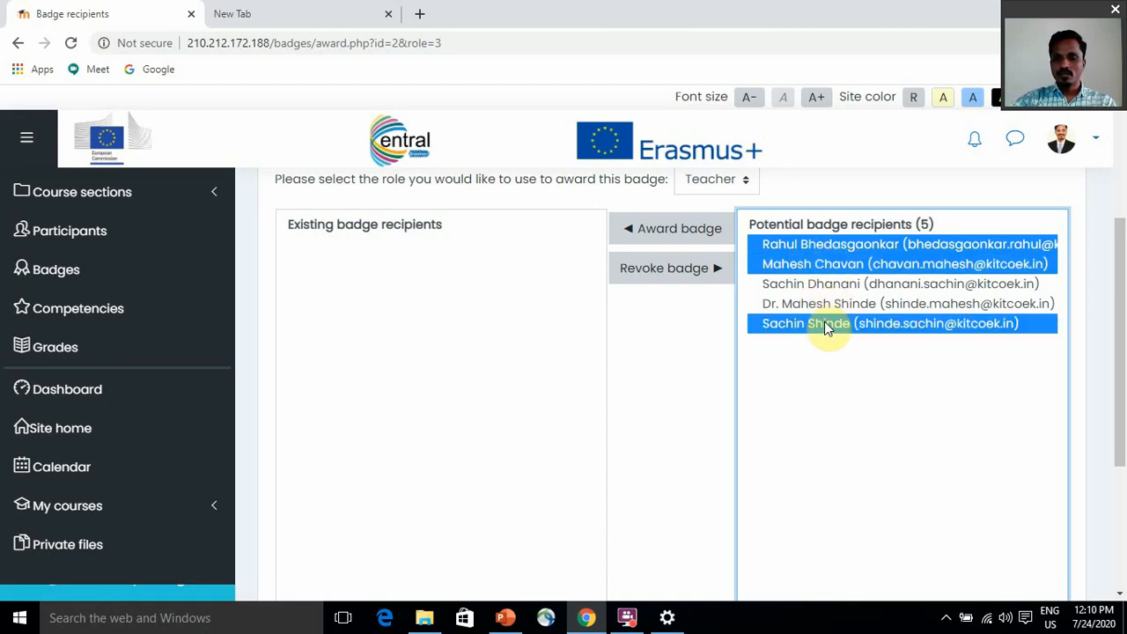
click(681, 230)
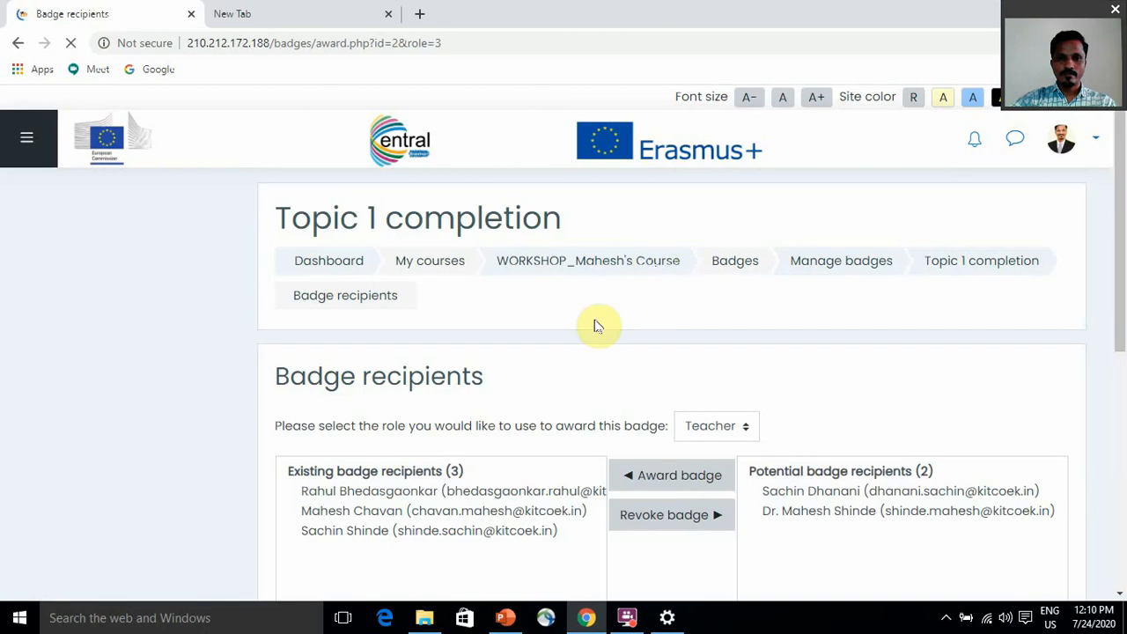
Look over the badge recipients page and select the last existing recipient without revoking the badge
scroll(582, 396, down, 5)
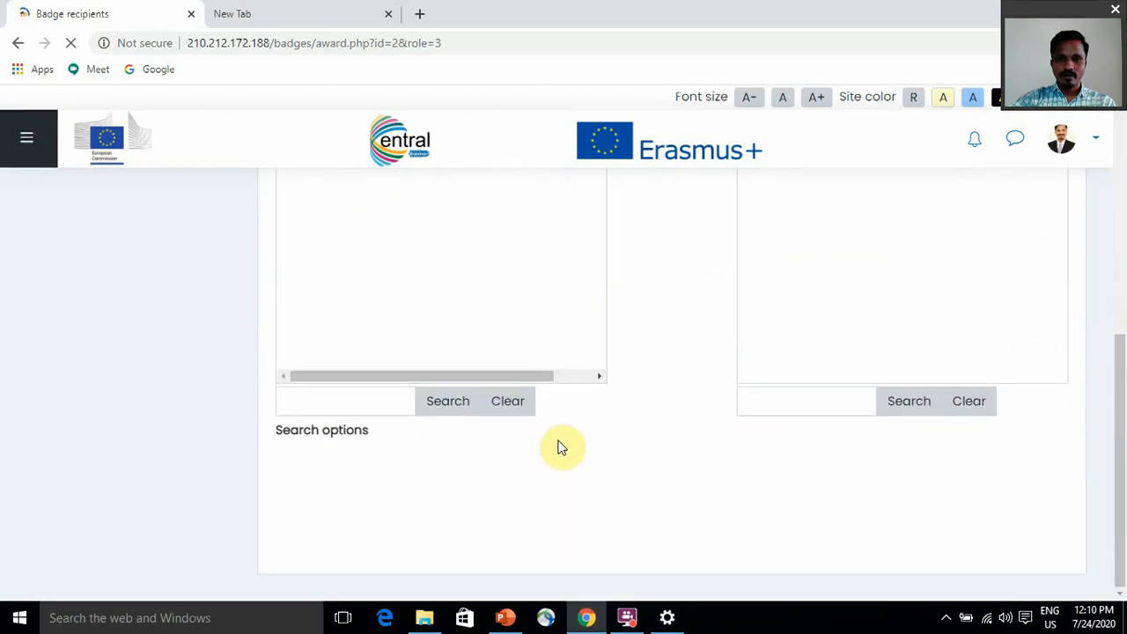
scroll(582, 445, up, 5)
scroll(577, 448, down, 1)
scroll(576, 448, up, 1)
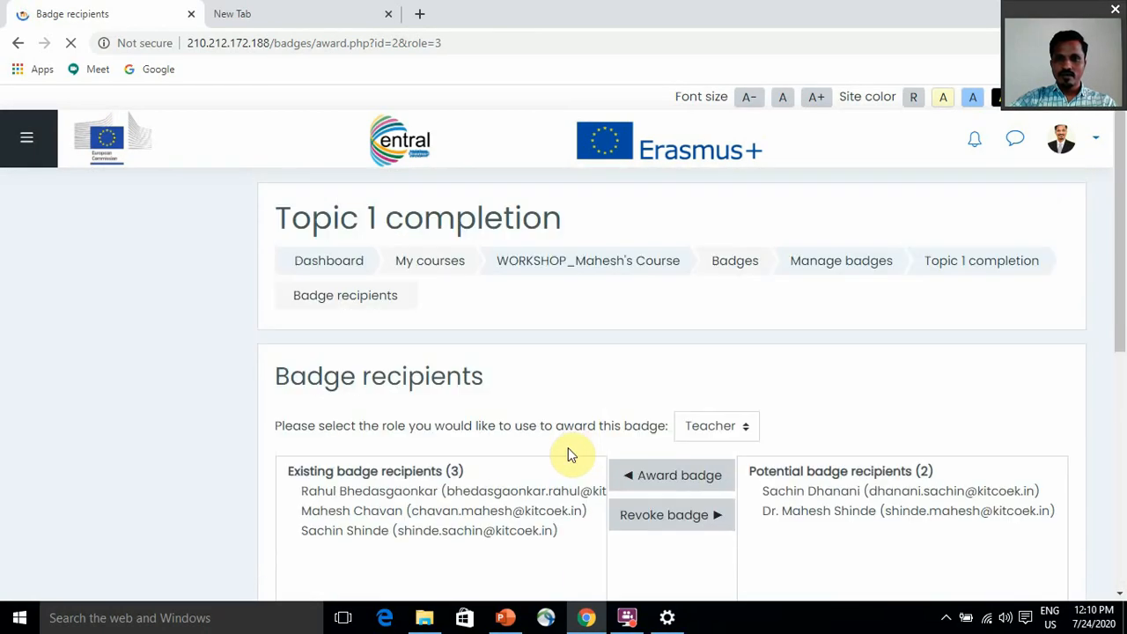
scroll(541, 465, down, 1)
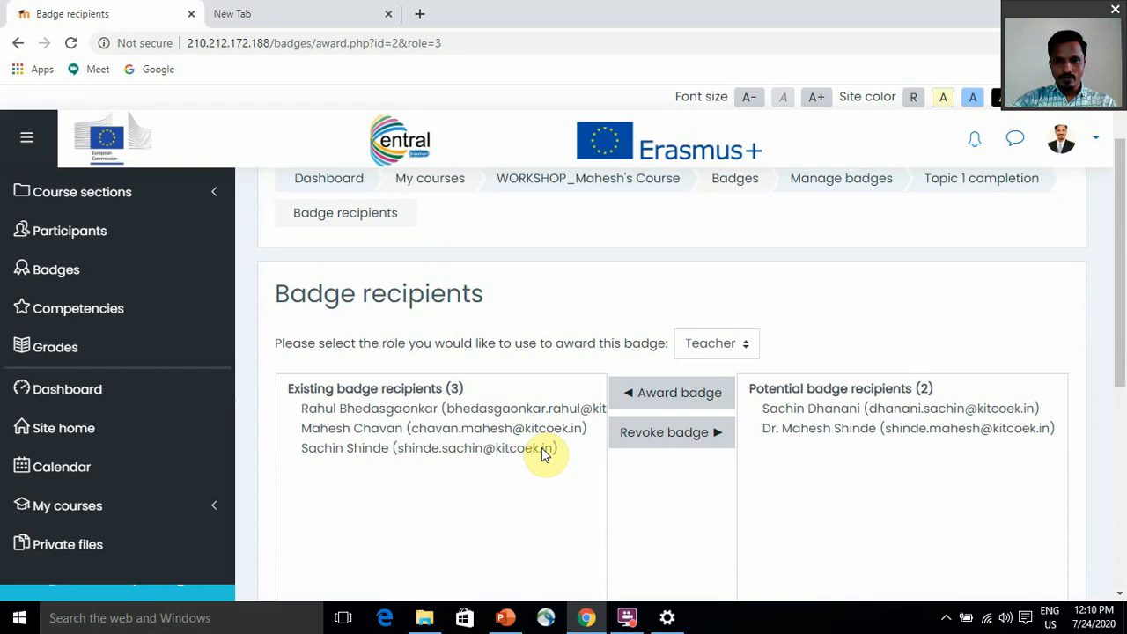
click(394, 448)
scroll(394, 448, down, 2)
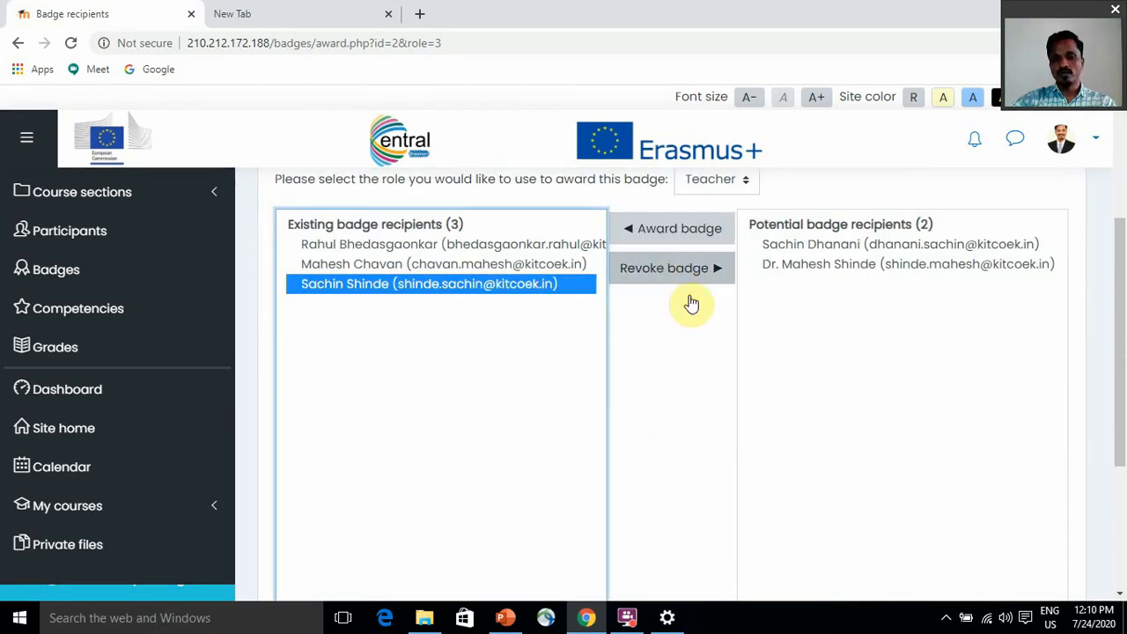
scroll(696, 335, up, 2)
scroll(596, 389, up, 1)
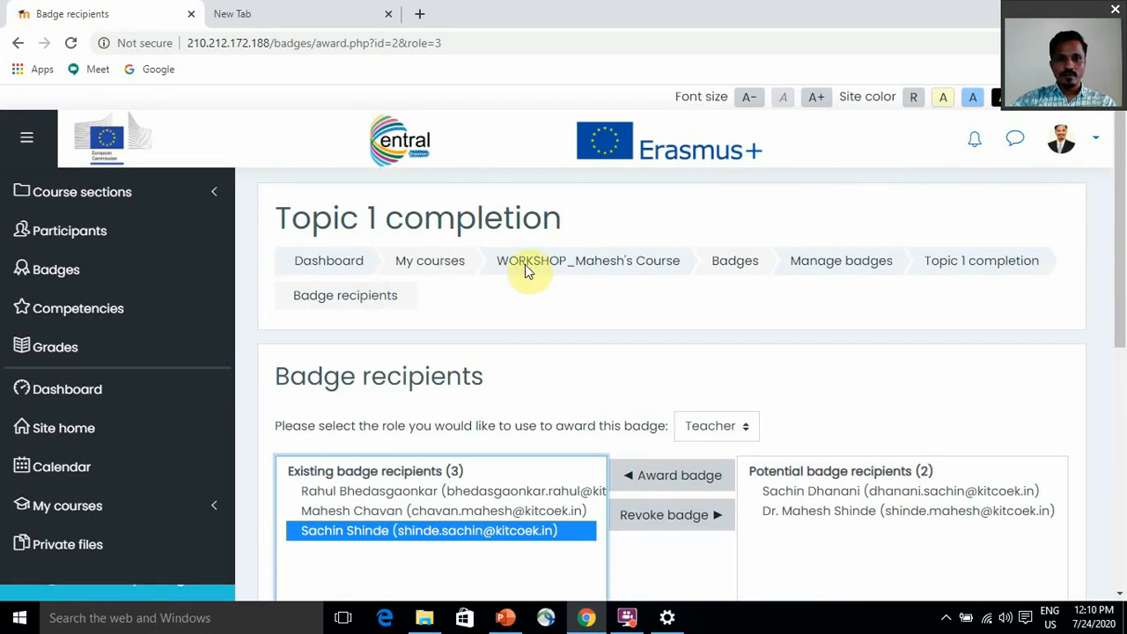
Leave the badge recipients page and examine the Topic 1 completion badge's description and criteria on the course's badges page
click(738, 260)
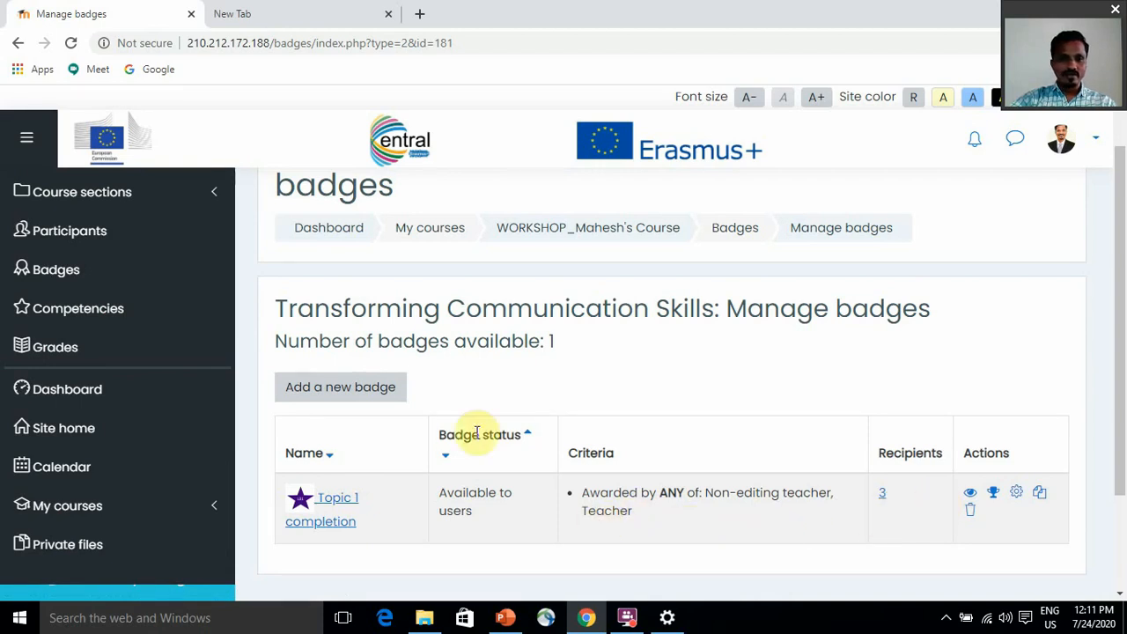
click(87, 275)
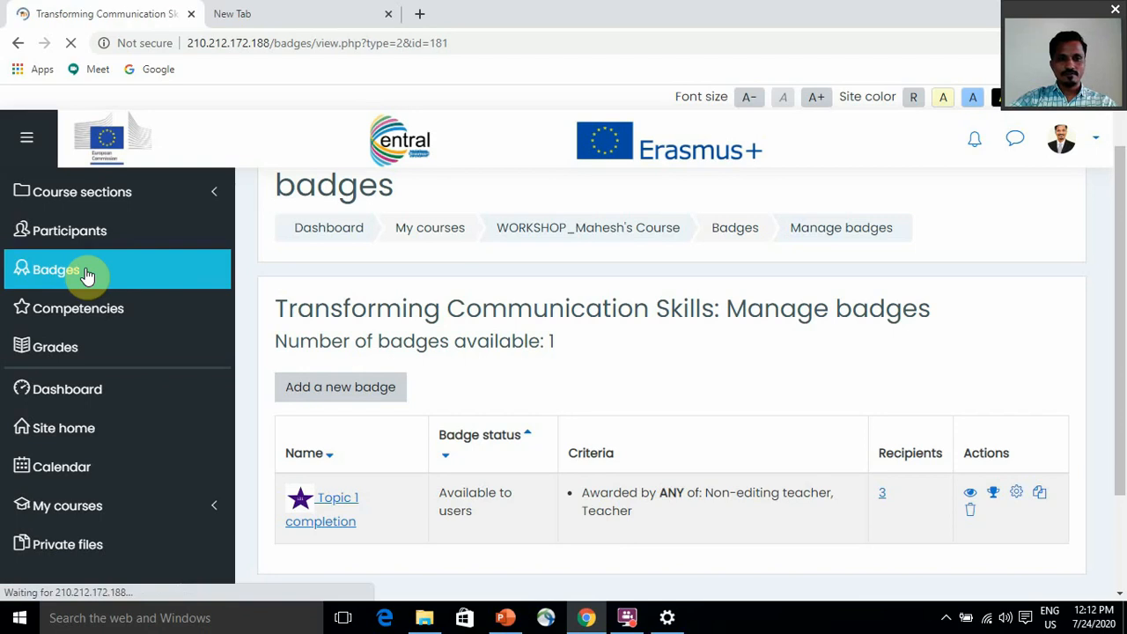
scroll(398, 442, down, 2)
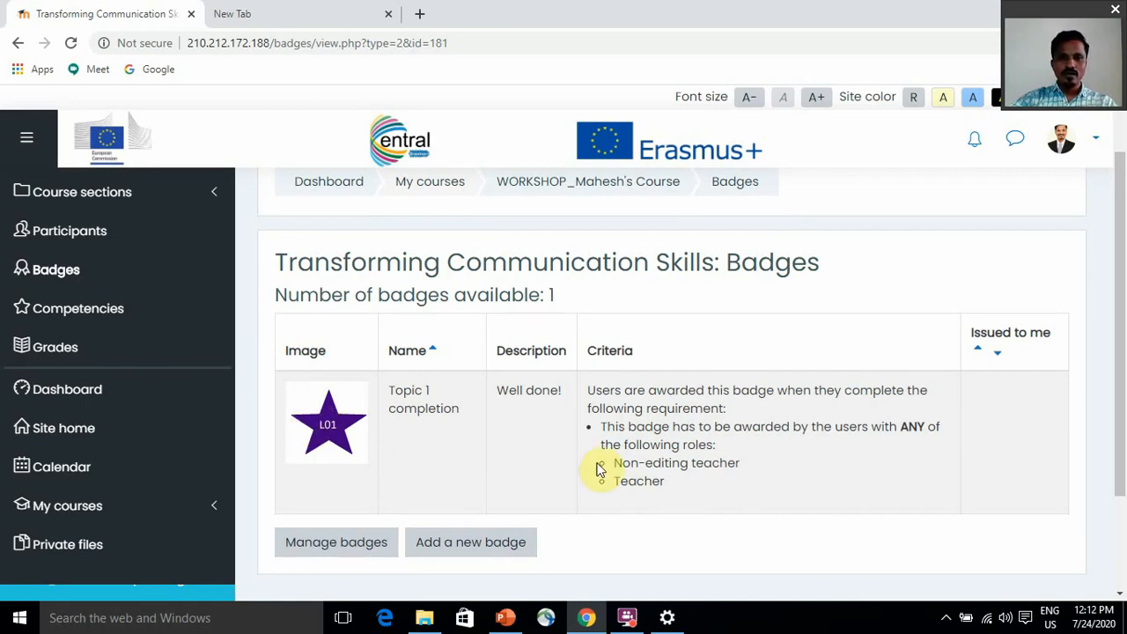
scroll(597, 468, down, 2)
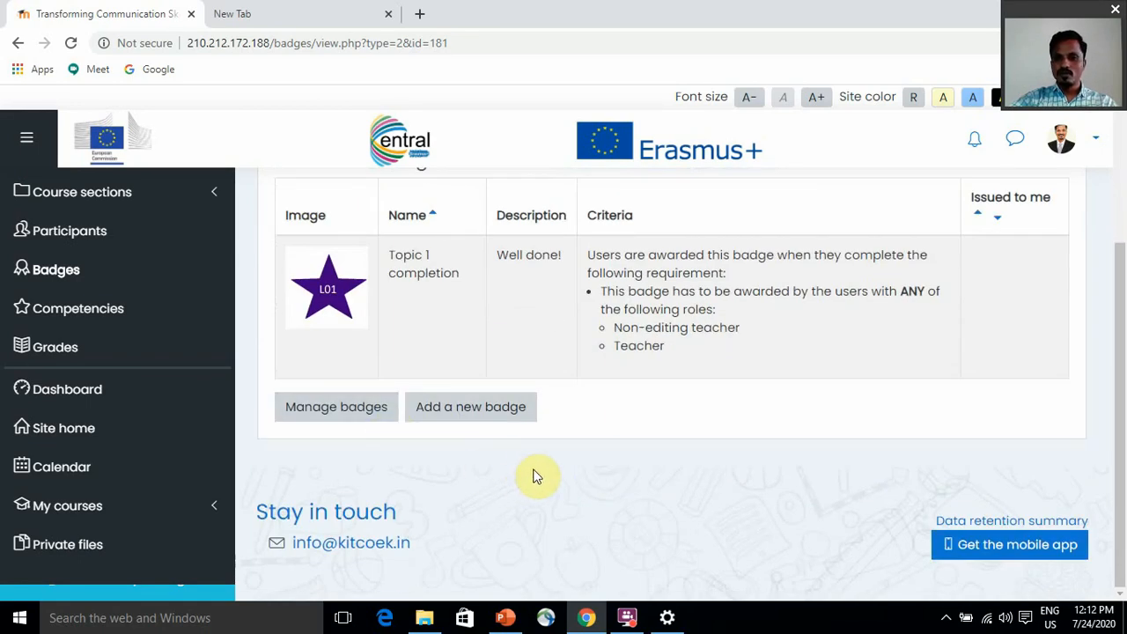
scroll(562, 472, up, 1)
scroll(595, 511, up, 2)
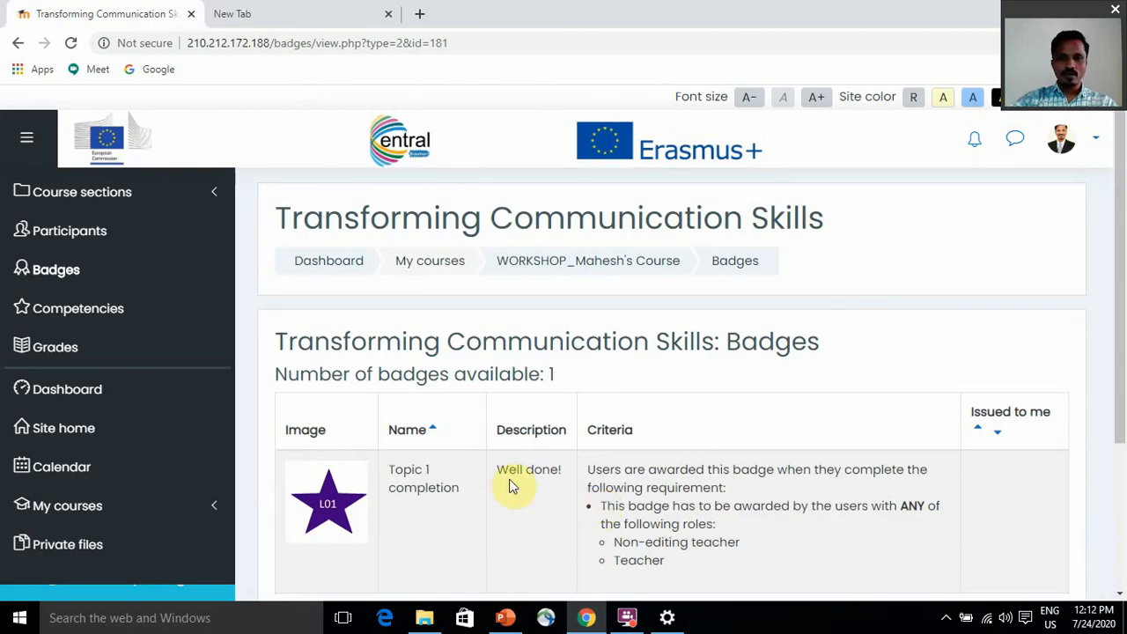
scroll(493, 484, down, 2)
Look over the badge management list and return to the course's badges page
click(359, 473)
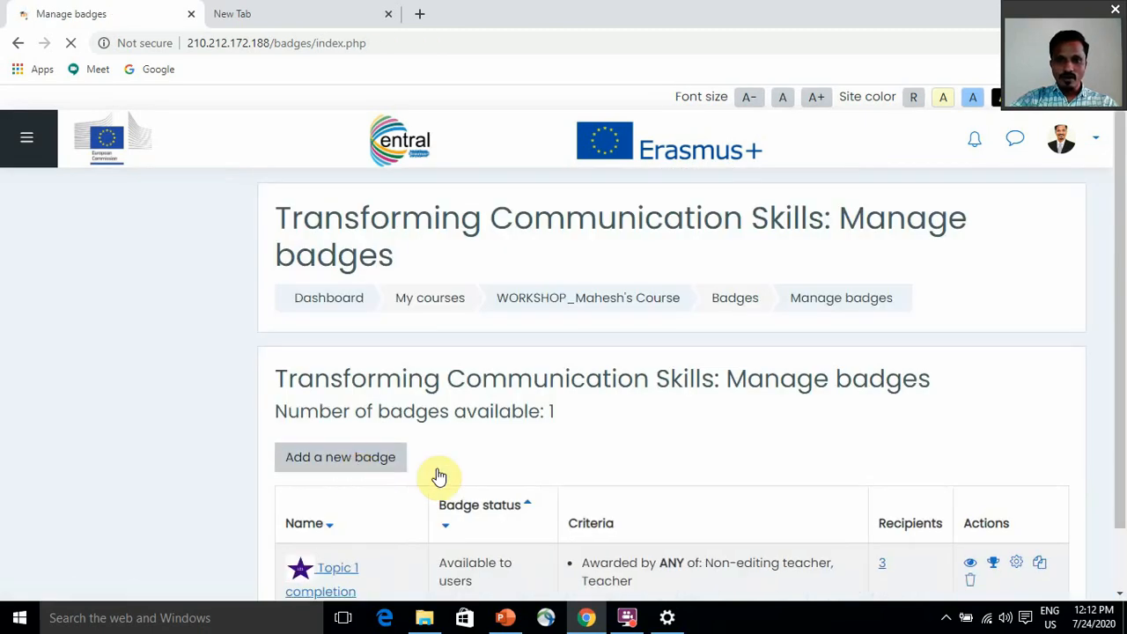
scroll(572, 481, down, 1)
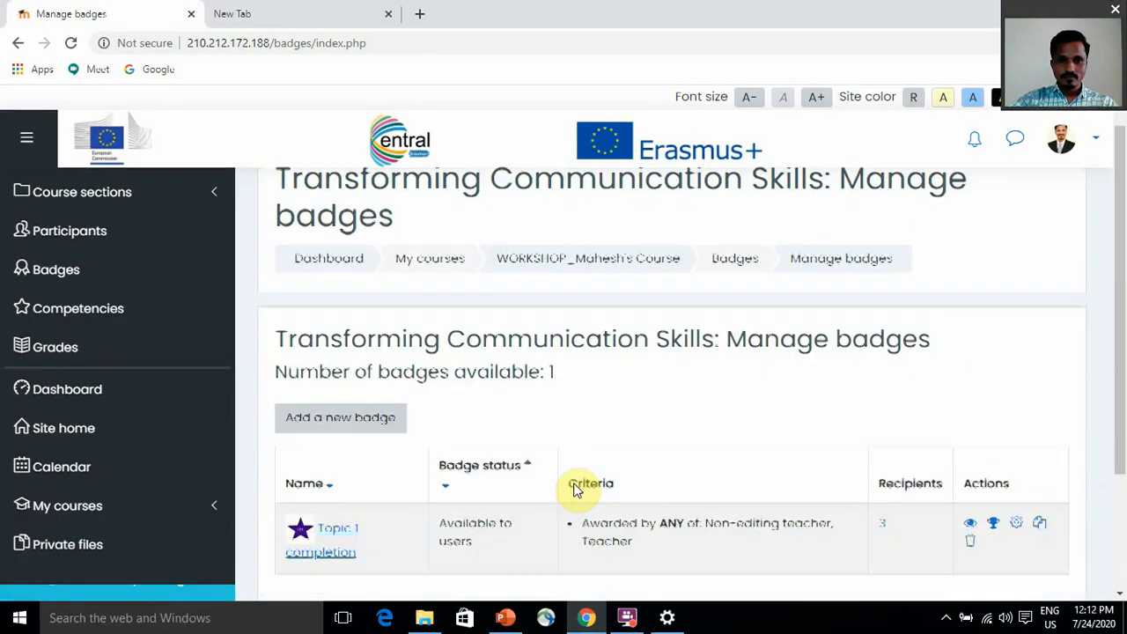
scroll(574, 489, up, 1)
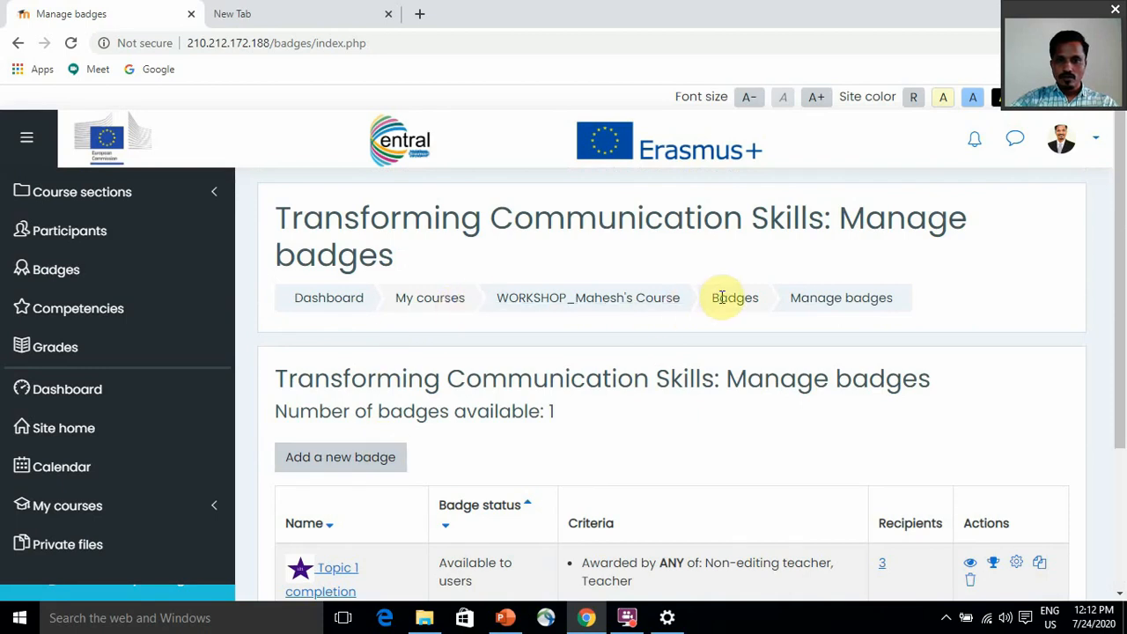
click(79, 280)
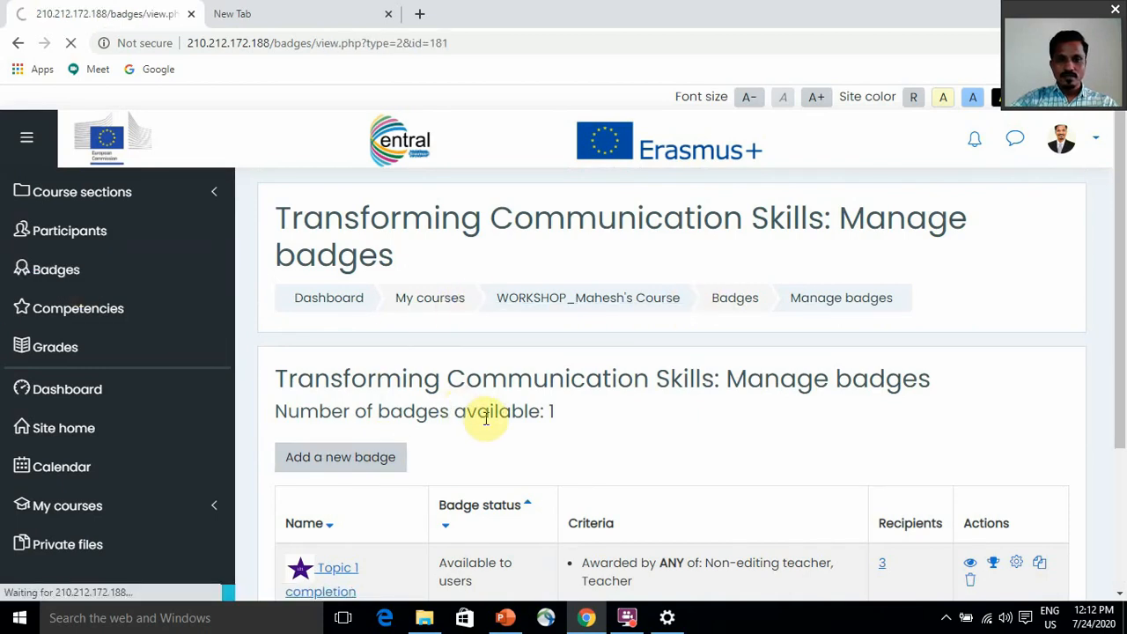
scroll(520, 441, down, 2)
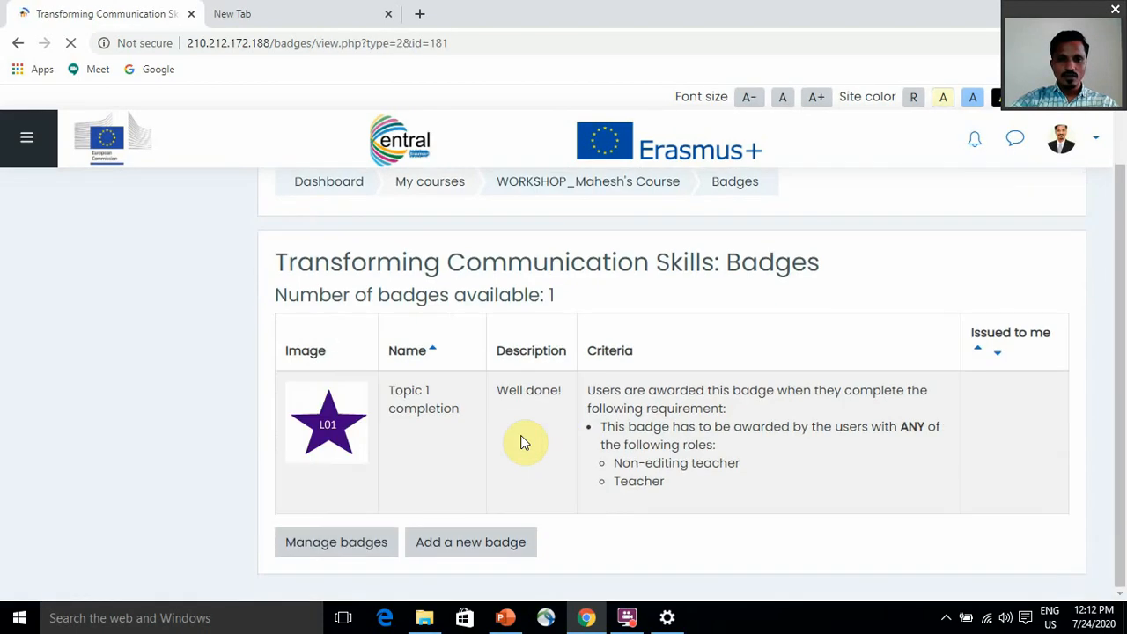
Open the Topic 1 completion badge from the badge management list and view its recipients
click(348, 546)
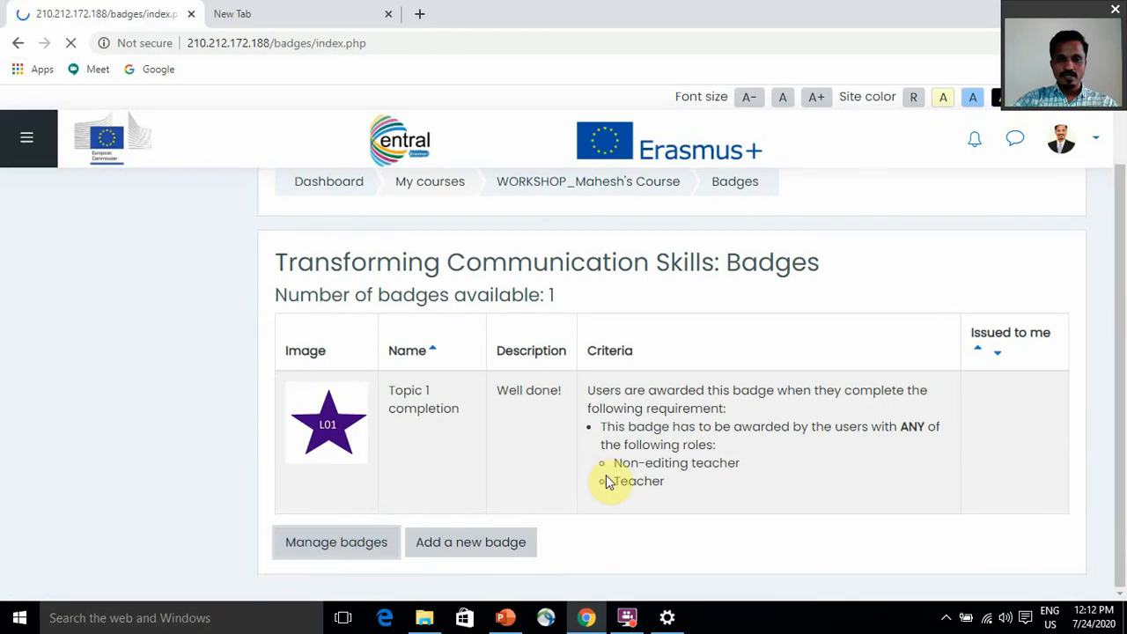
scroll(609, 468, down, 2)
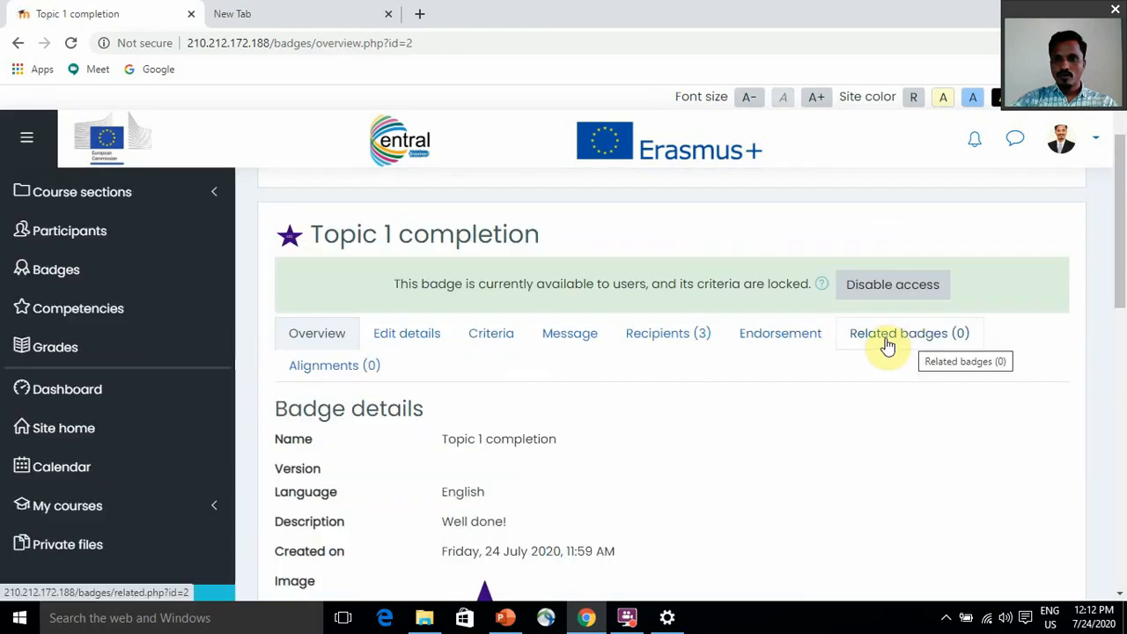
click(672, 346)
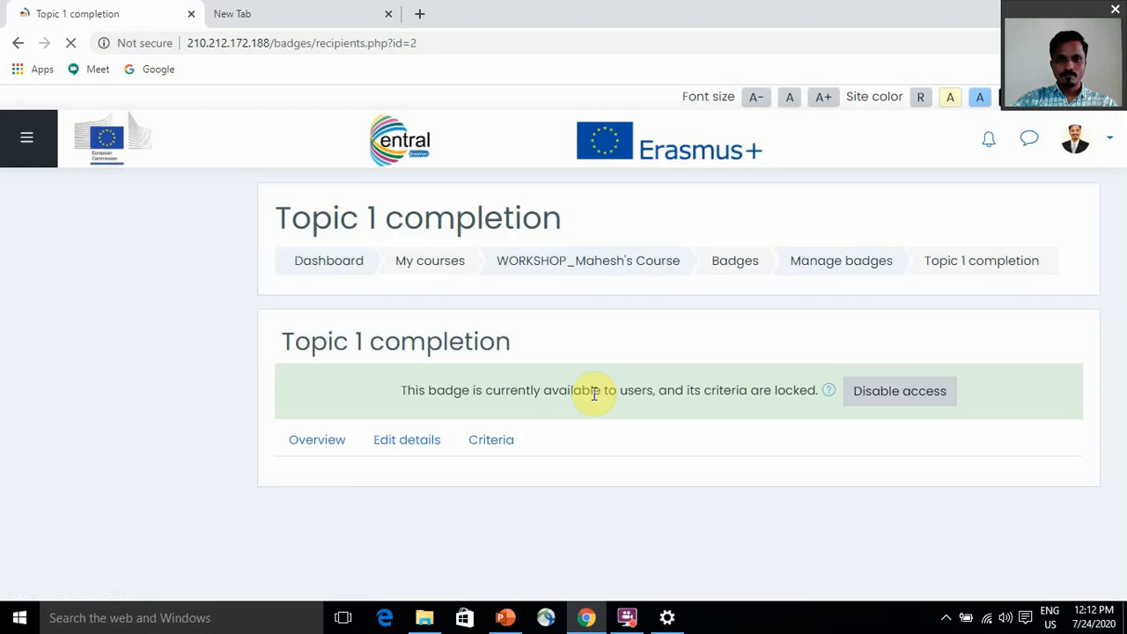
scroll(617, 396, down, 1)
scroll(595, 396, down, 2)
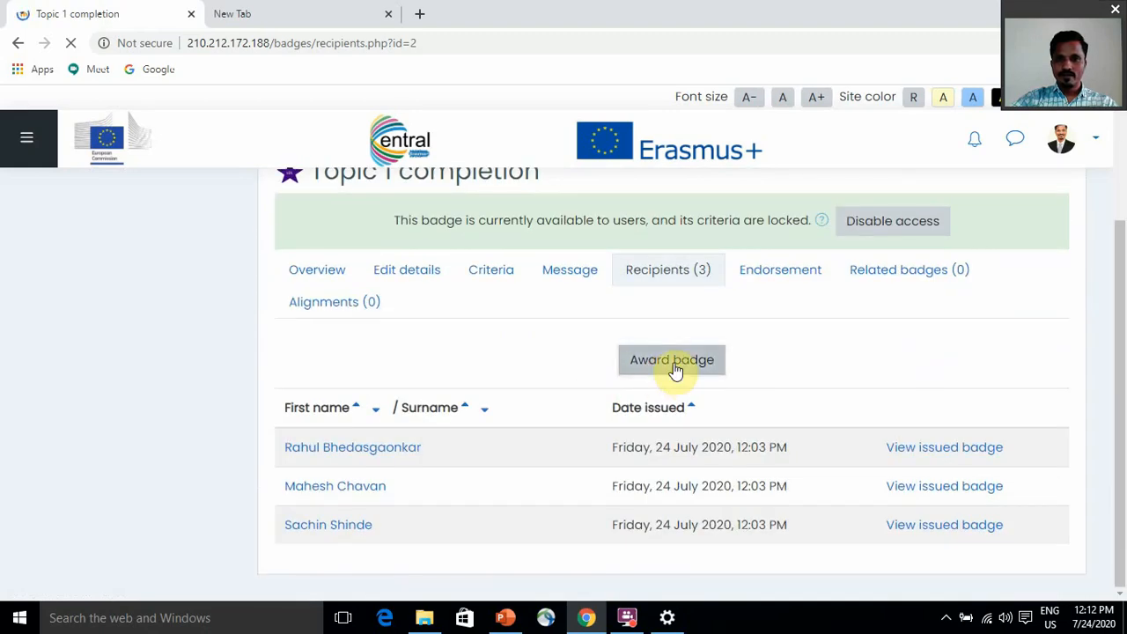
Award the badge in the Teacher role to the second person in the potential recipients list
click(674, 372)
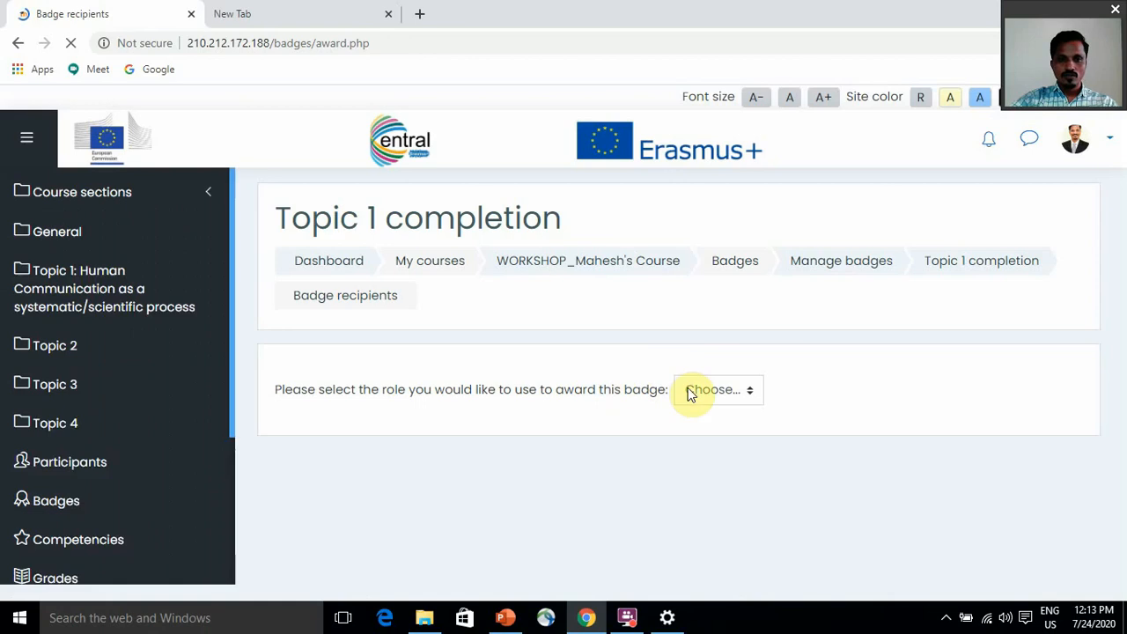
click(687, 393)
click(712, 435)
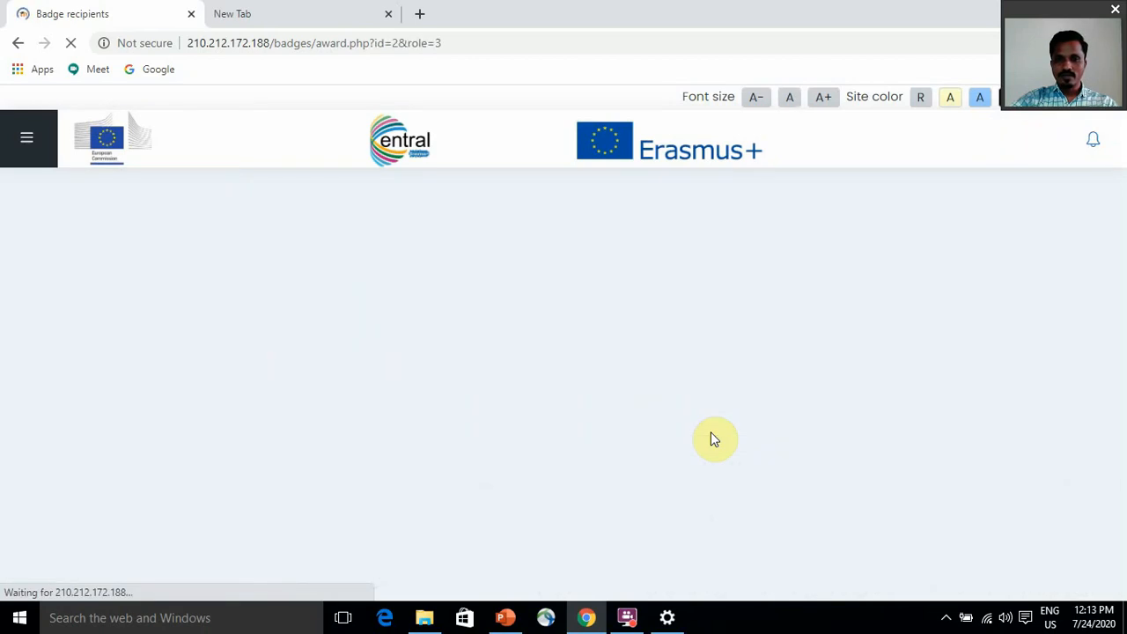
scroll(700, 428, down, 2)
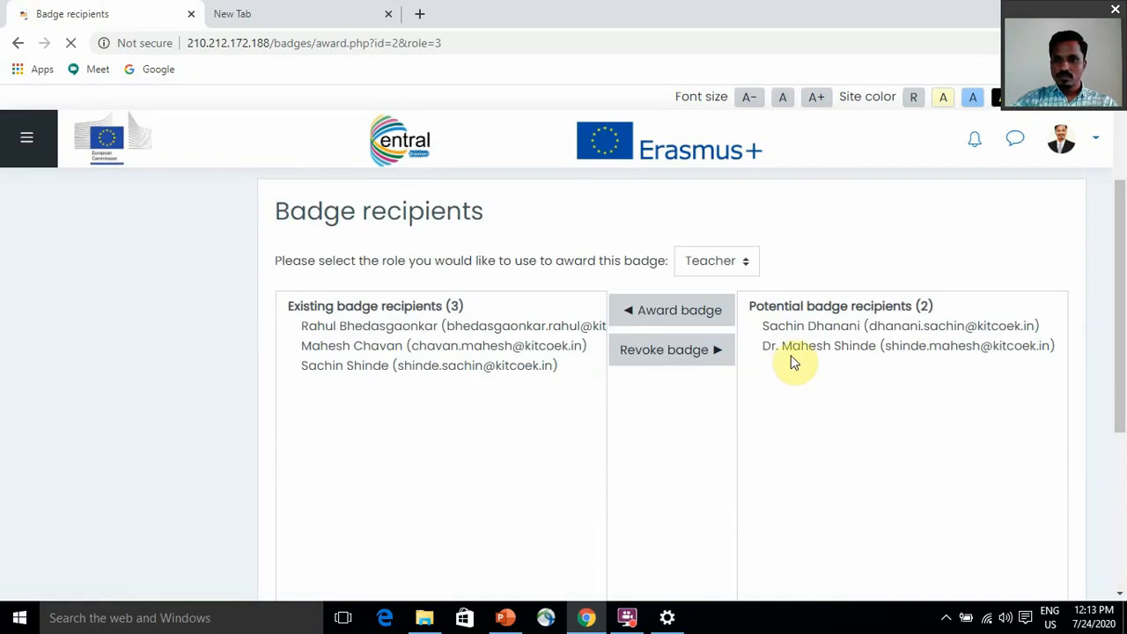
click(790, 351)
scroll(815, 344, down, 1)
click(850, 235)
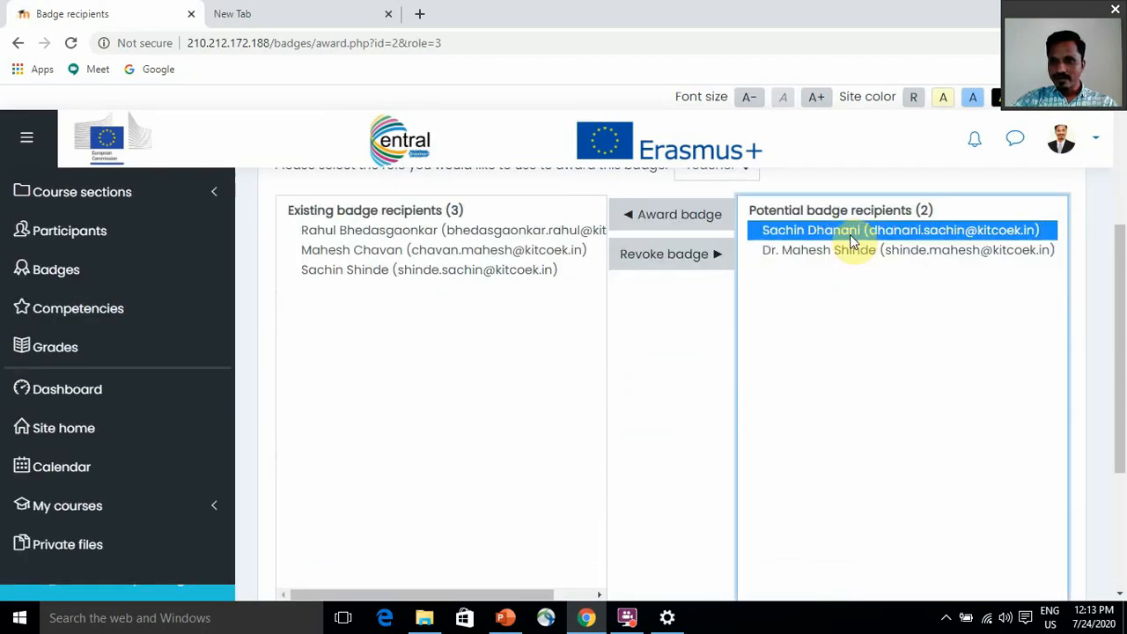
click(852, 252)
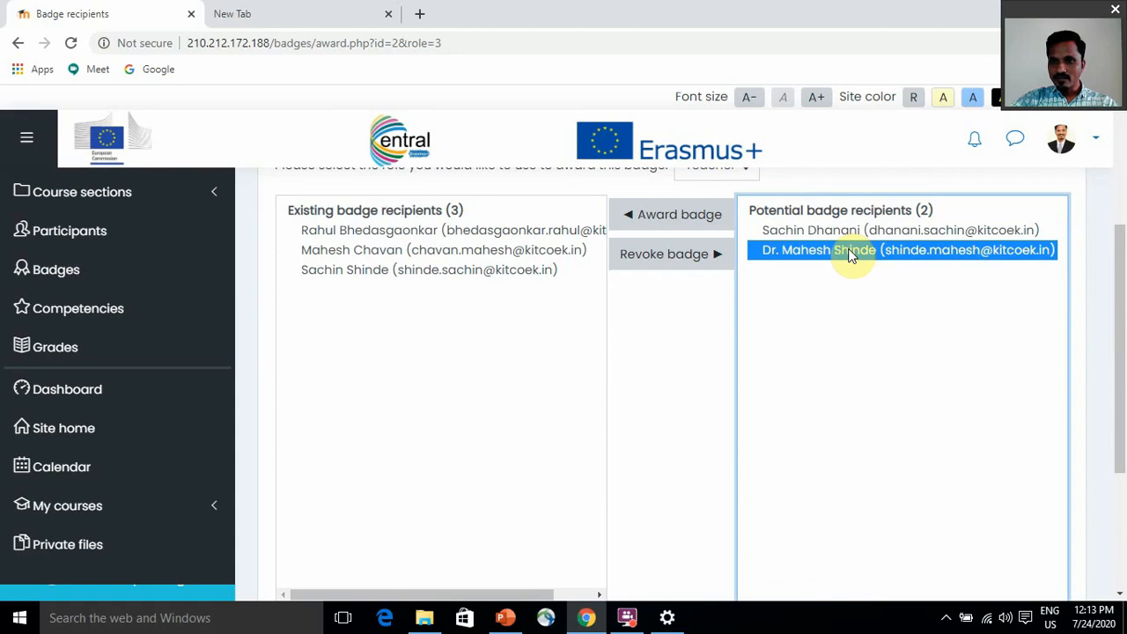
click(676, 221)
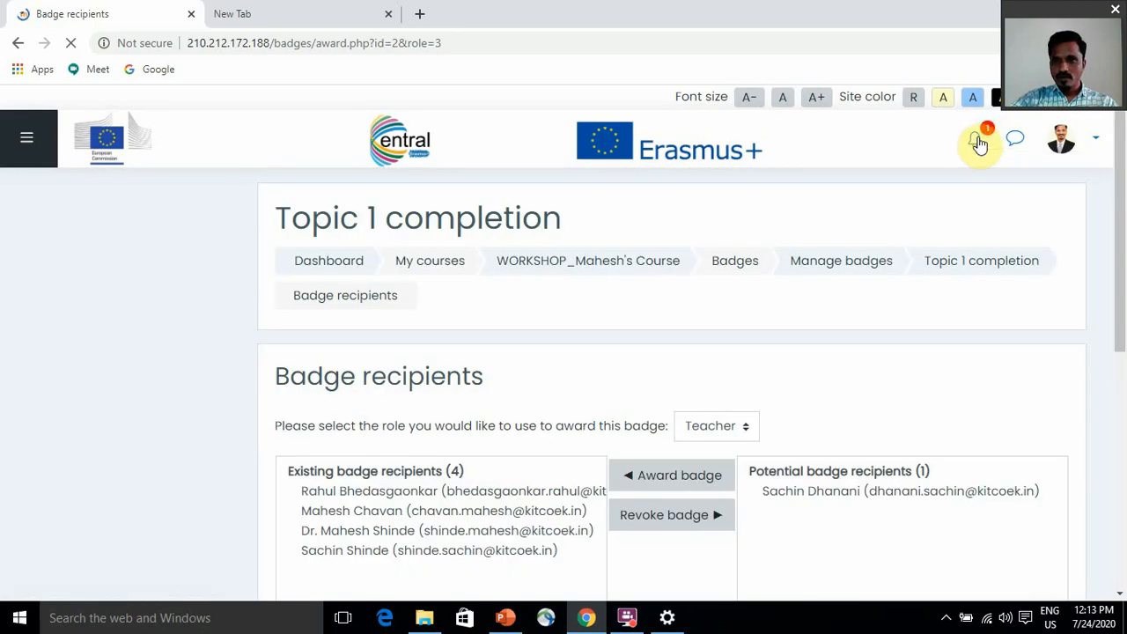
Open the newest badge notification in full and read its message
click(980, 145)
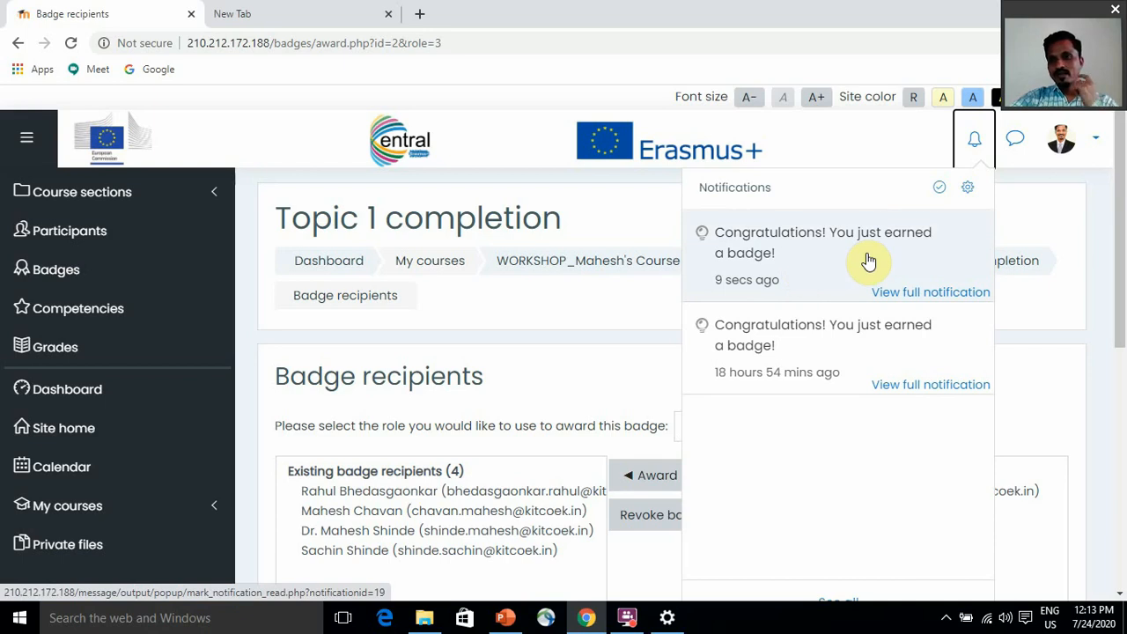
click(822, 244)
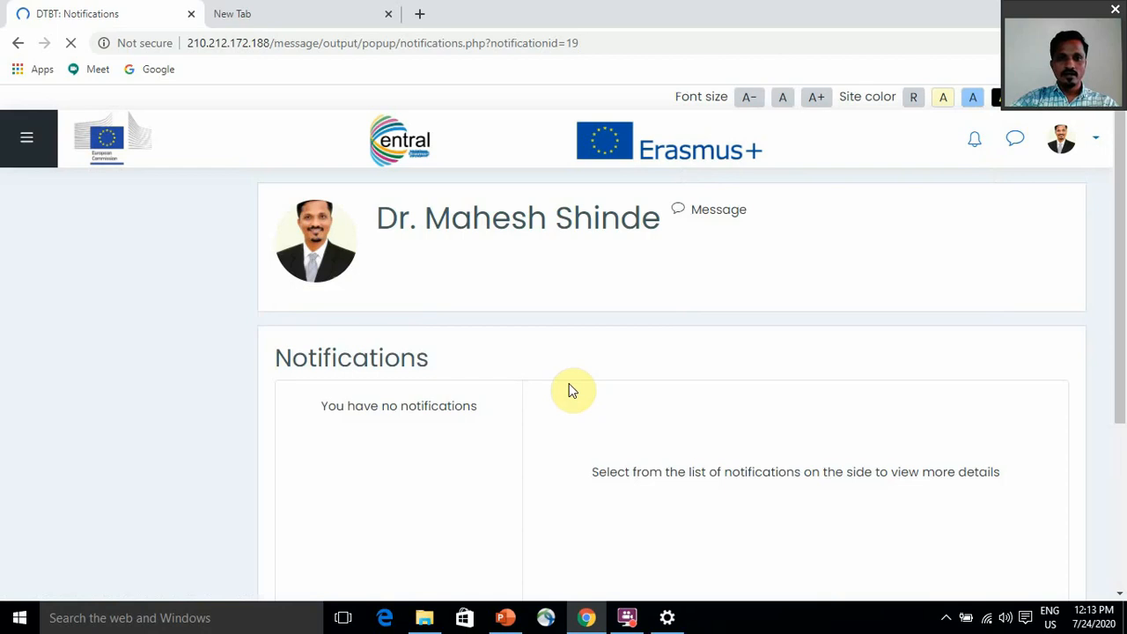
scroll(546, 389, down, 1)
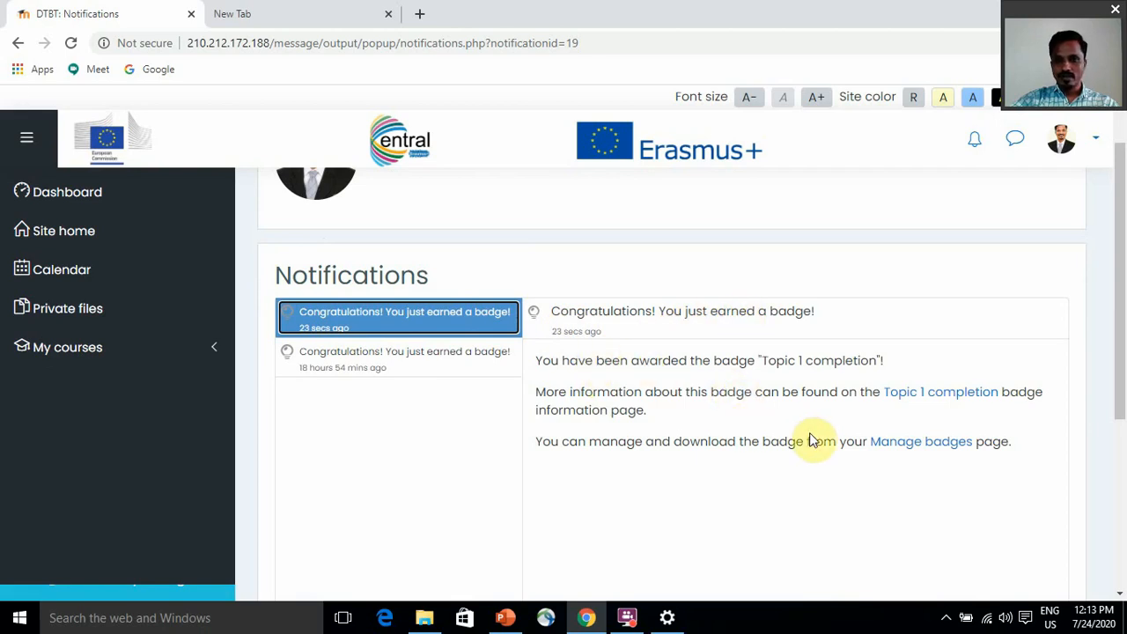
scroll(712, 448, down, 2)
scroll(714, 449, up, 1)
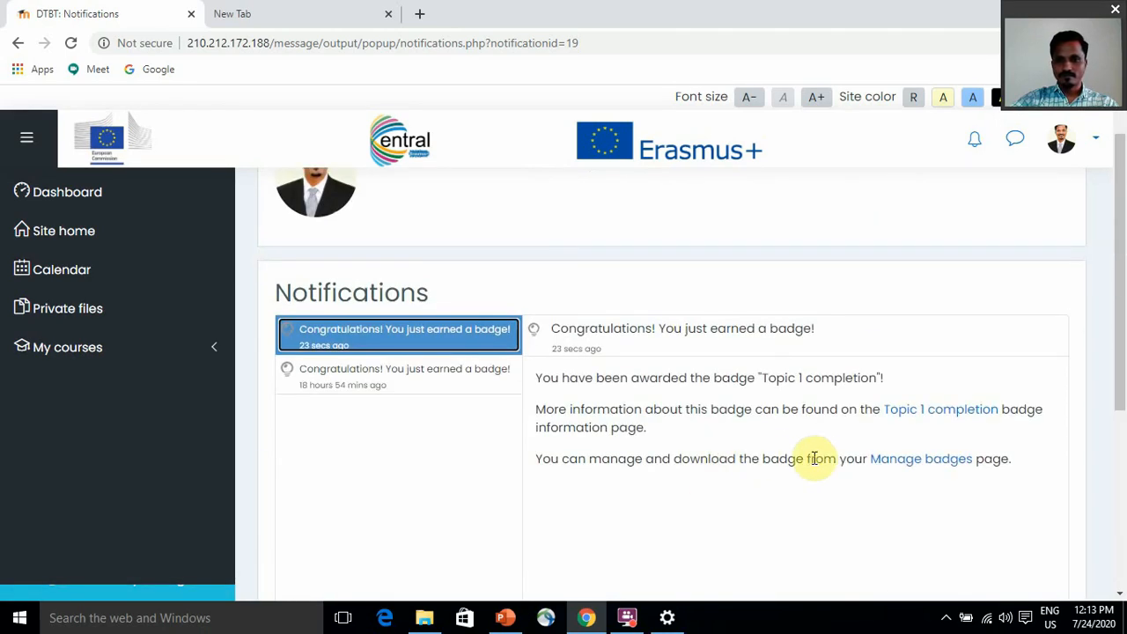
scroll(806, 465, up, 1)
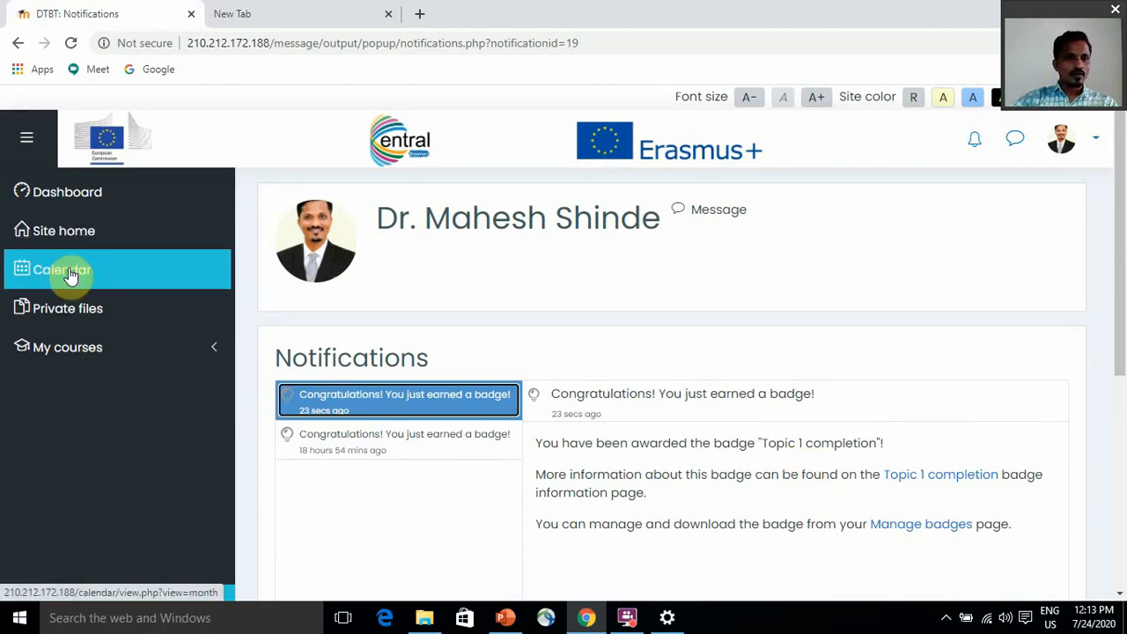
Go to the dashboard from the notifications page
click(76, 200)
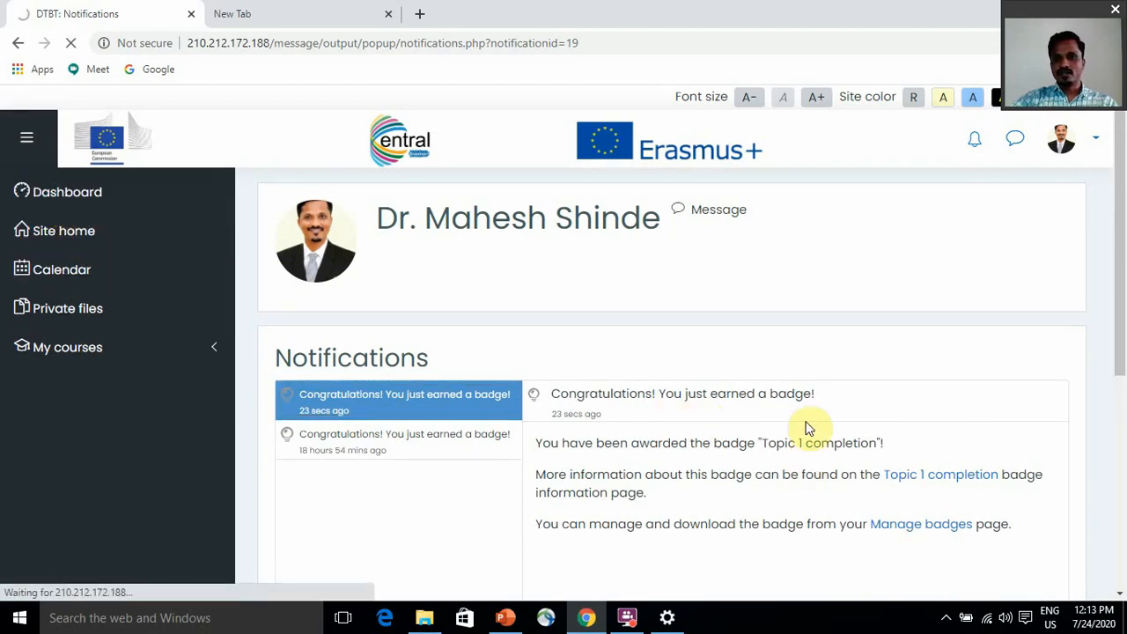